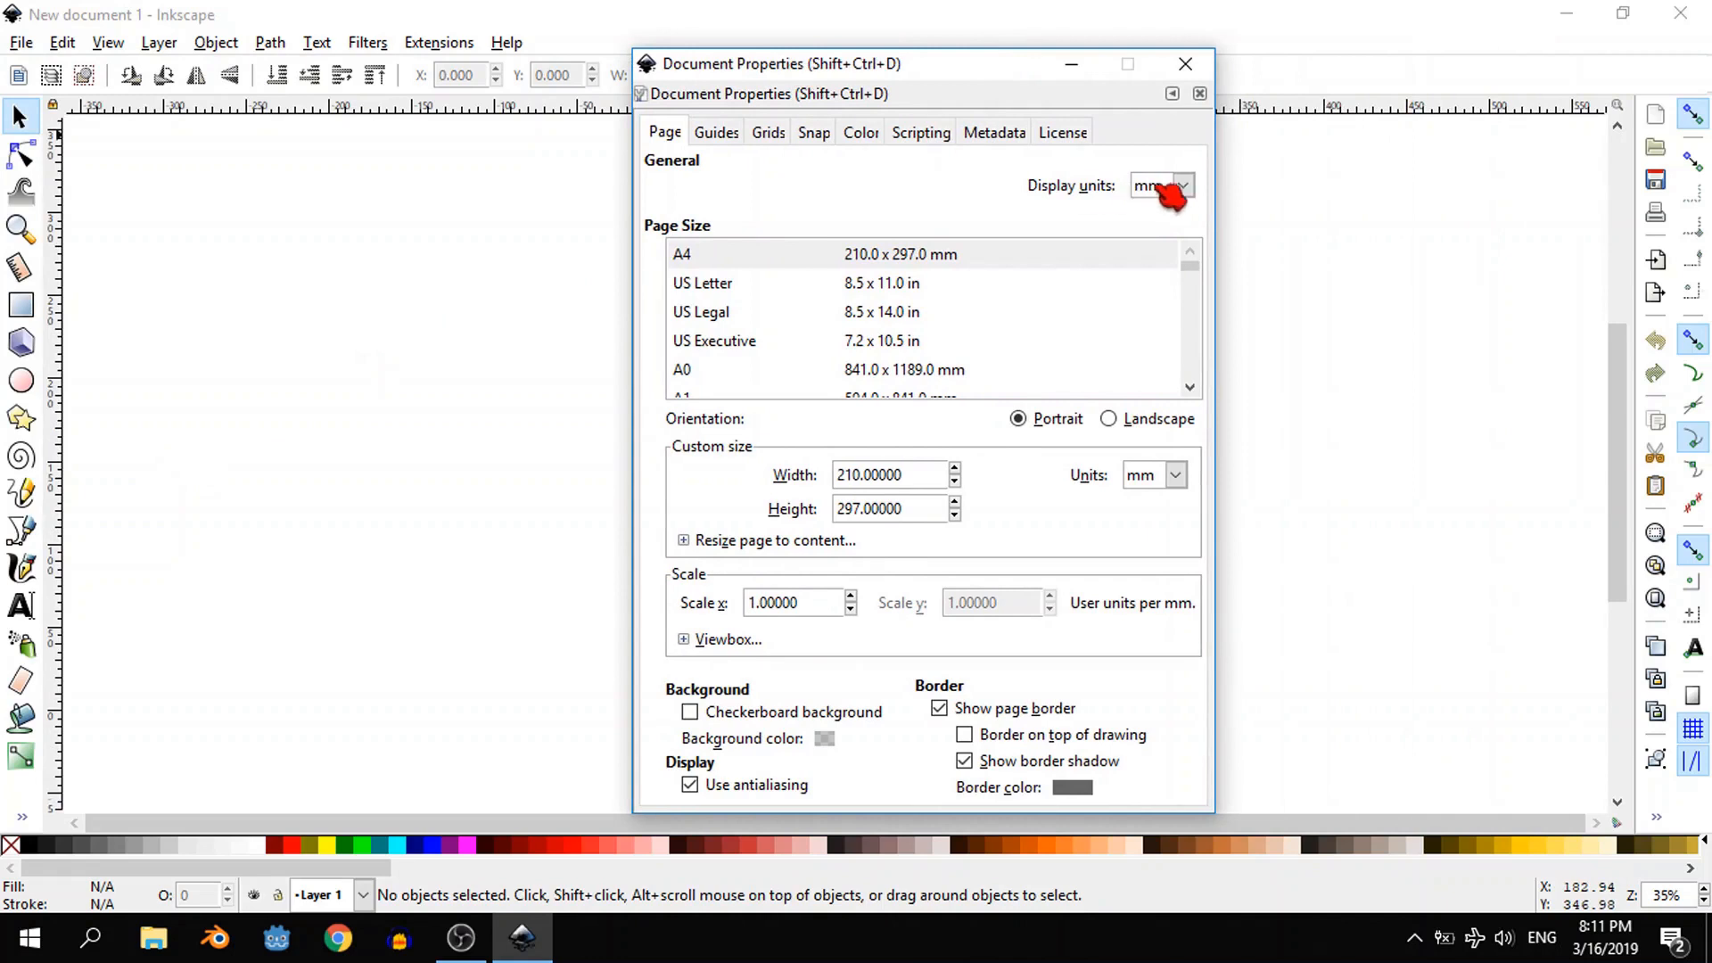
- Set the document's display units to px and turn off the page border
click(1175, 186)
click(1185, 356)
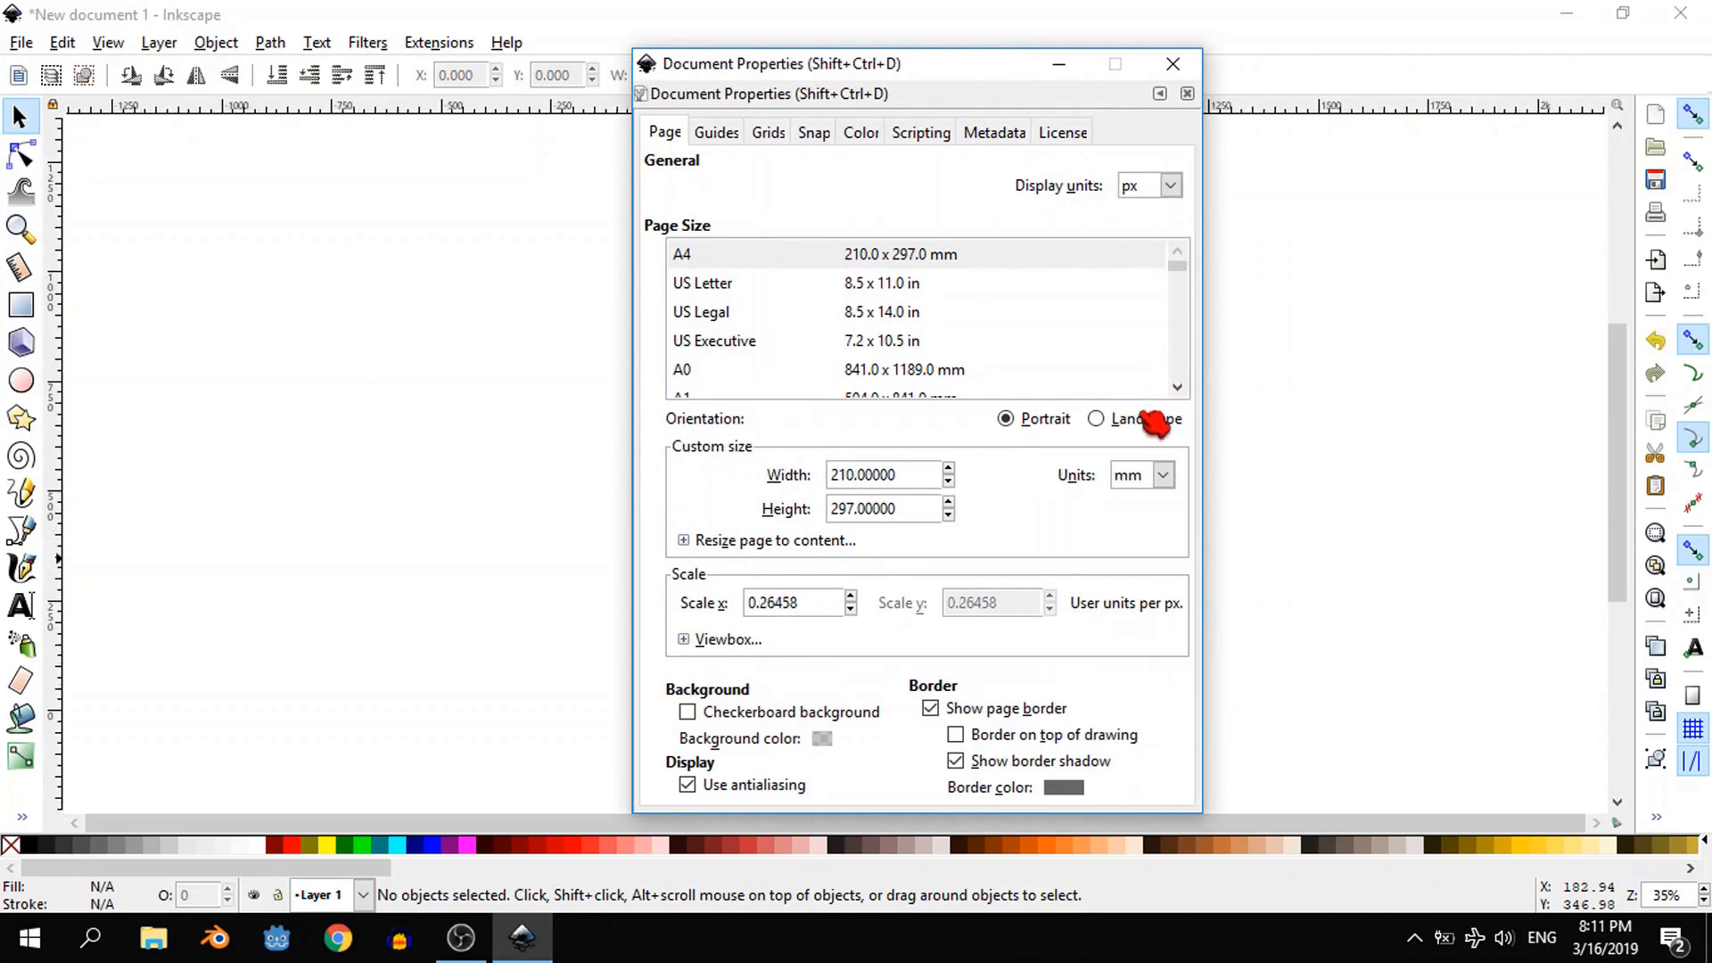
click(931, 710)
click(1186, 60)
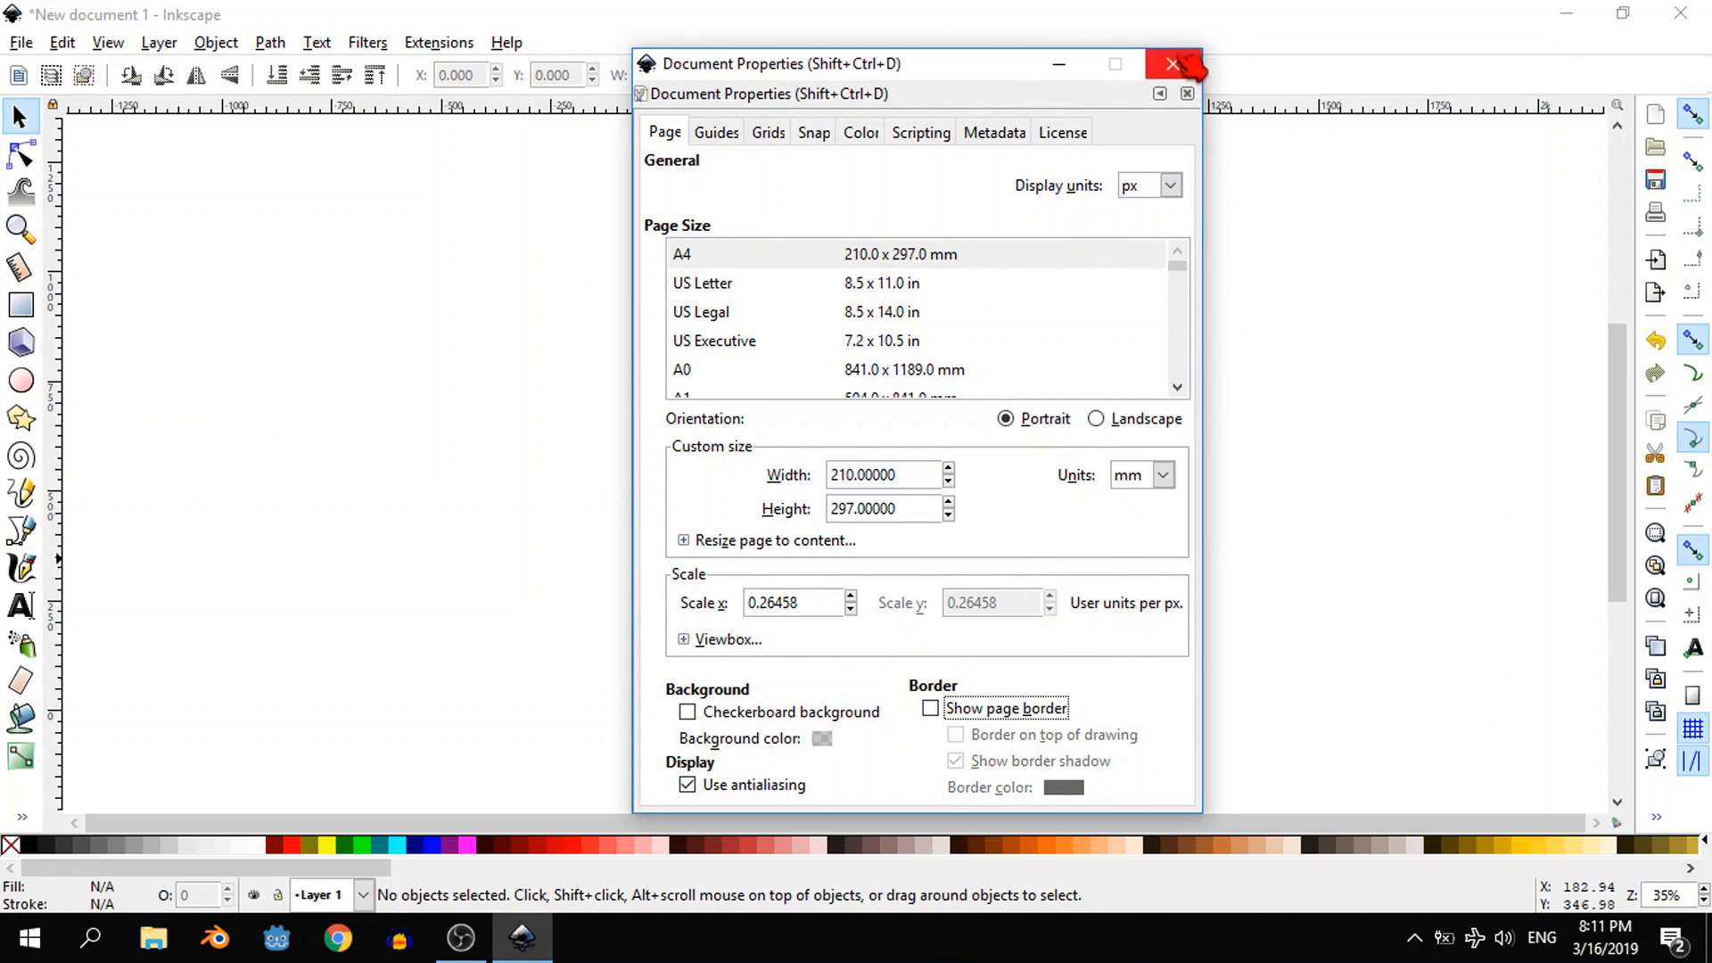
- Draw a rectangle about 531 by 266 px near the canvas centre and fully round its corners into a pill shape
click(23, 305)
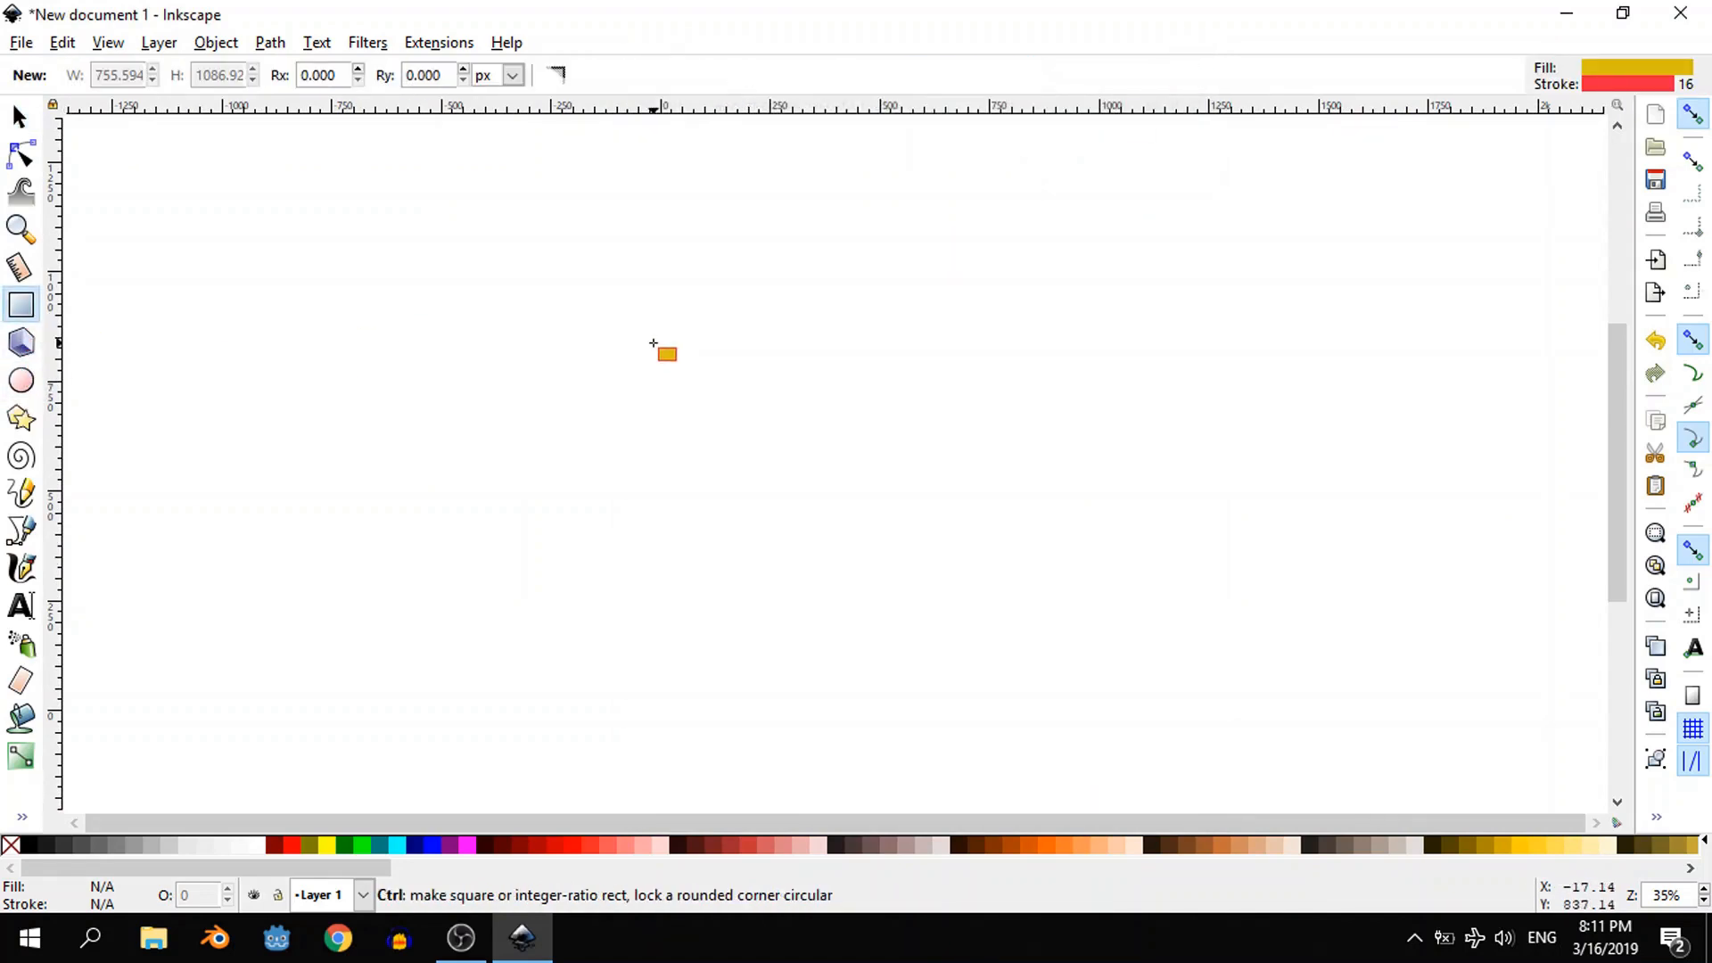
mouse_move(654, 344)
mouse_down()
mouse_move(814, 440)
mouse_move(932, 460)
mouse_up()
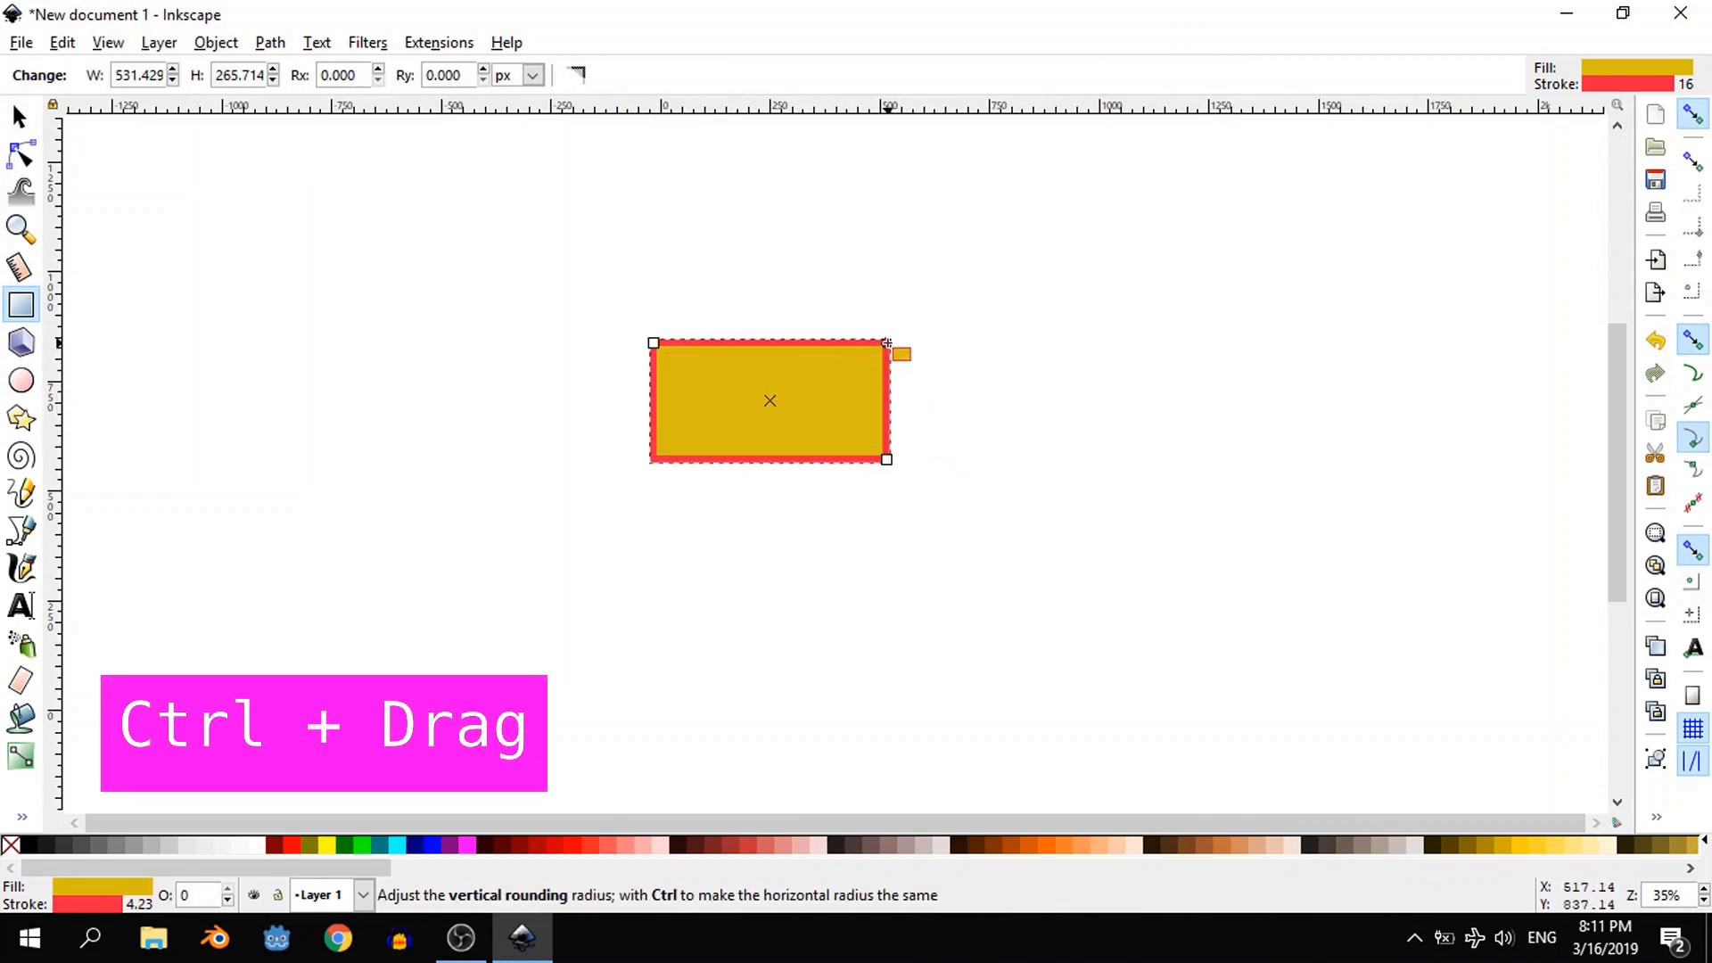
drag(887, 344, 887, 400)
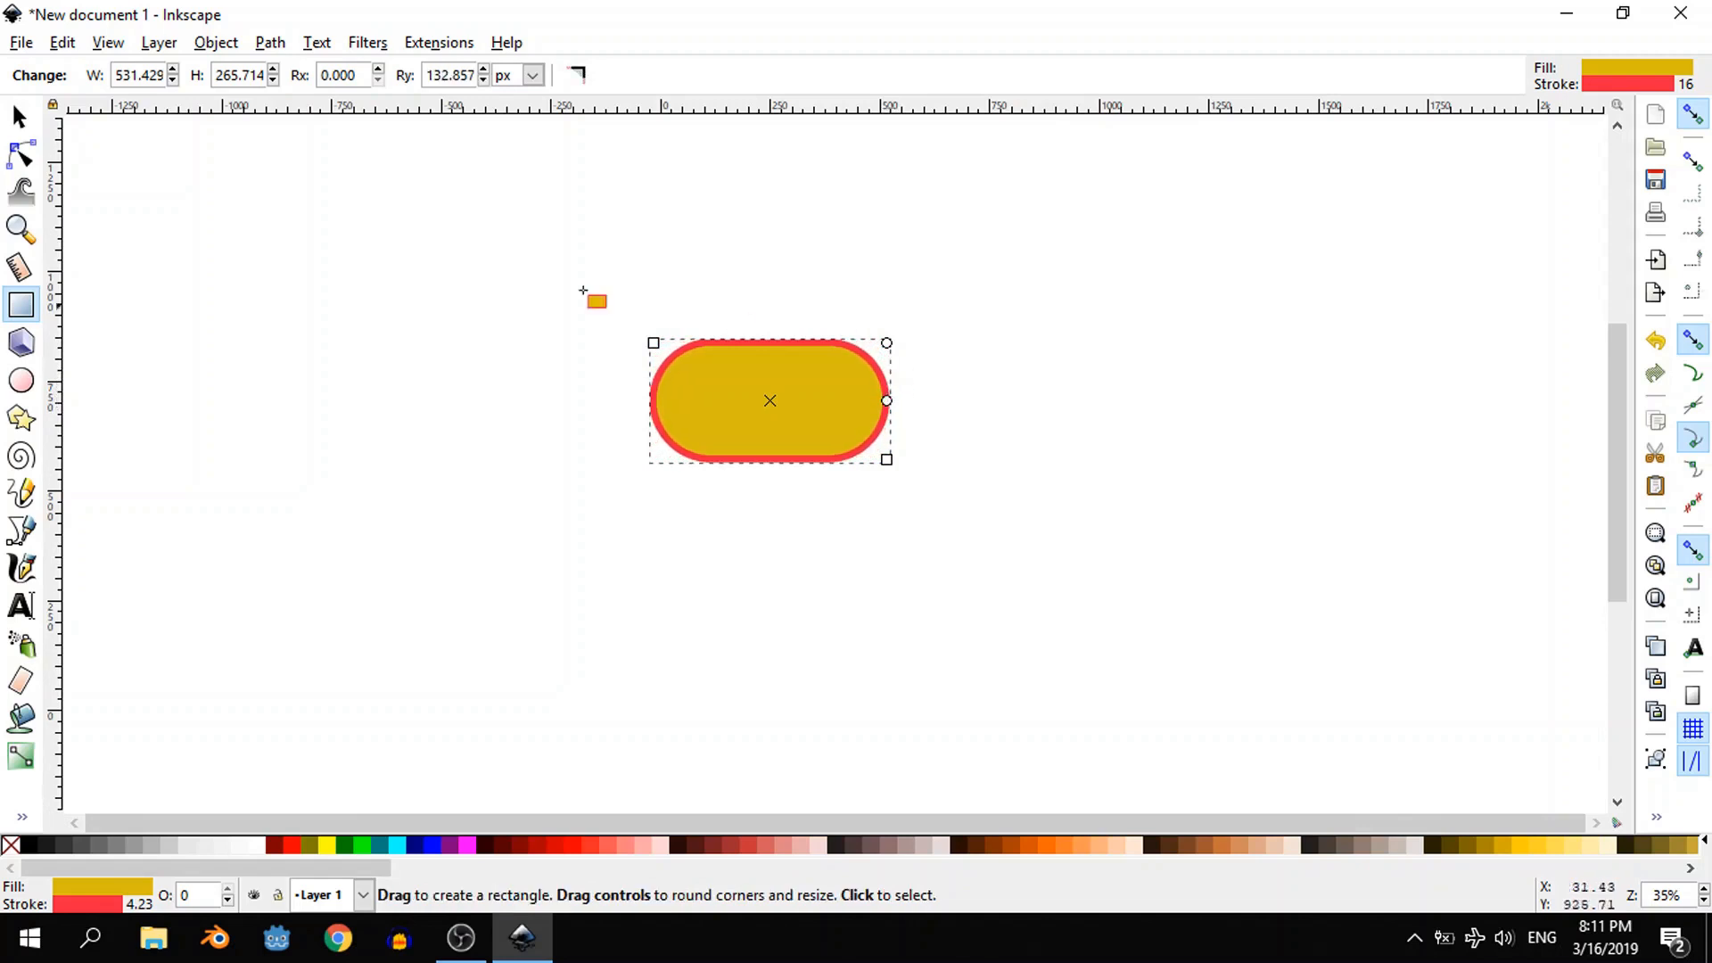
- Give the pill-shaped rectangle a flat teal fill using the Fill and Stroke colour wheel
click(18, 121)
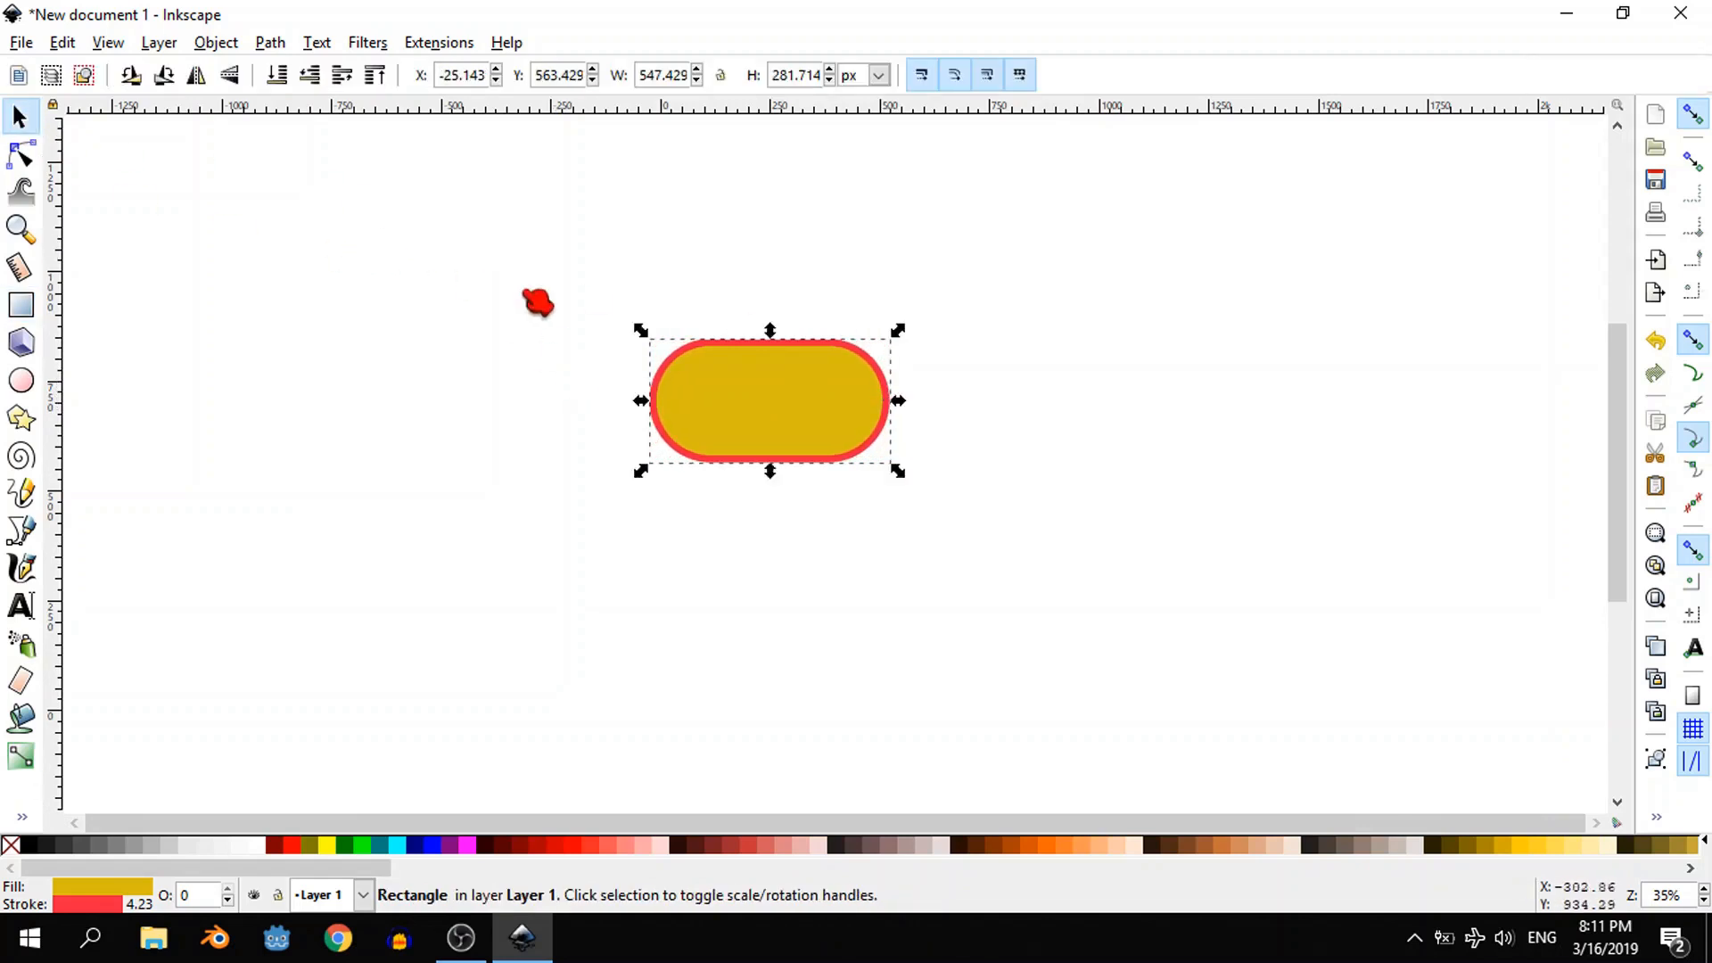
click(216, 43)
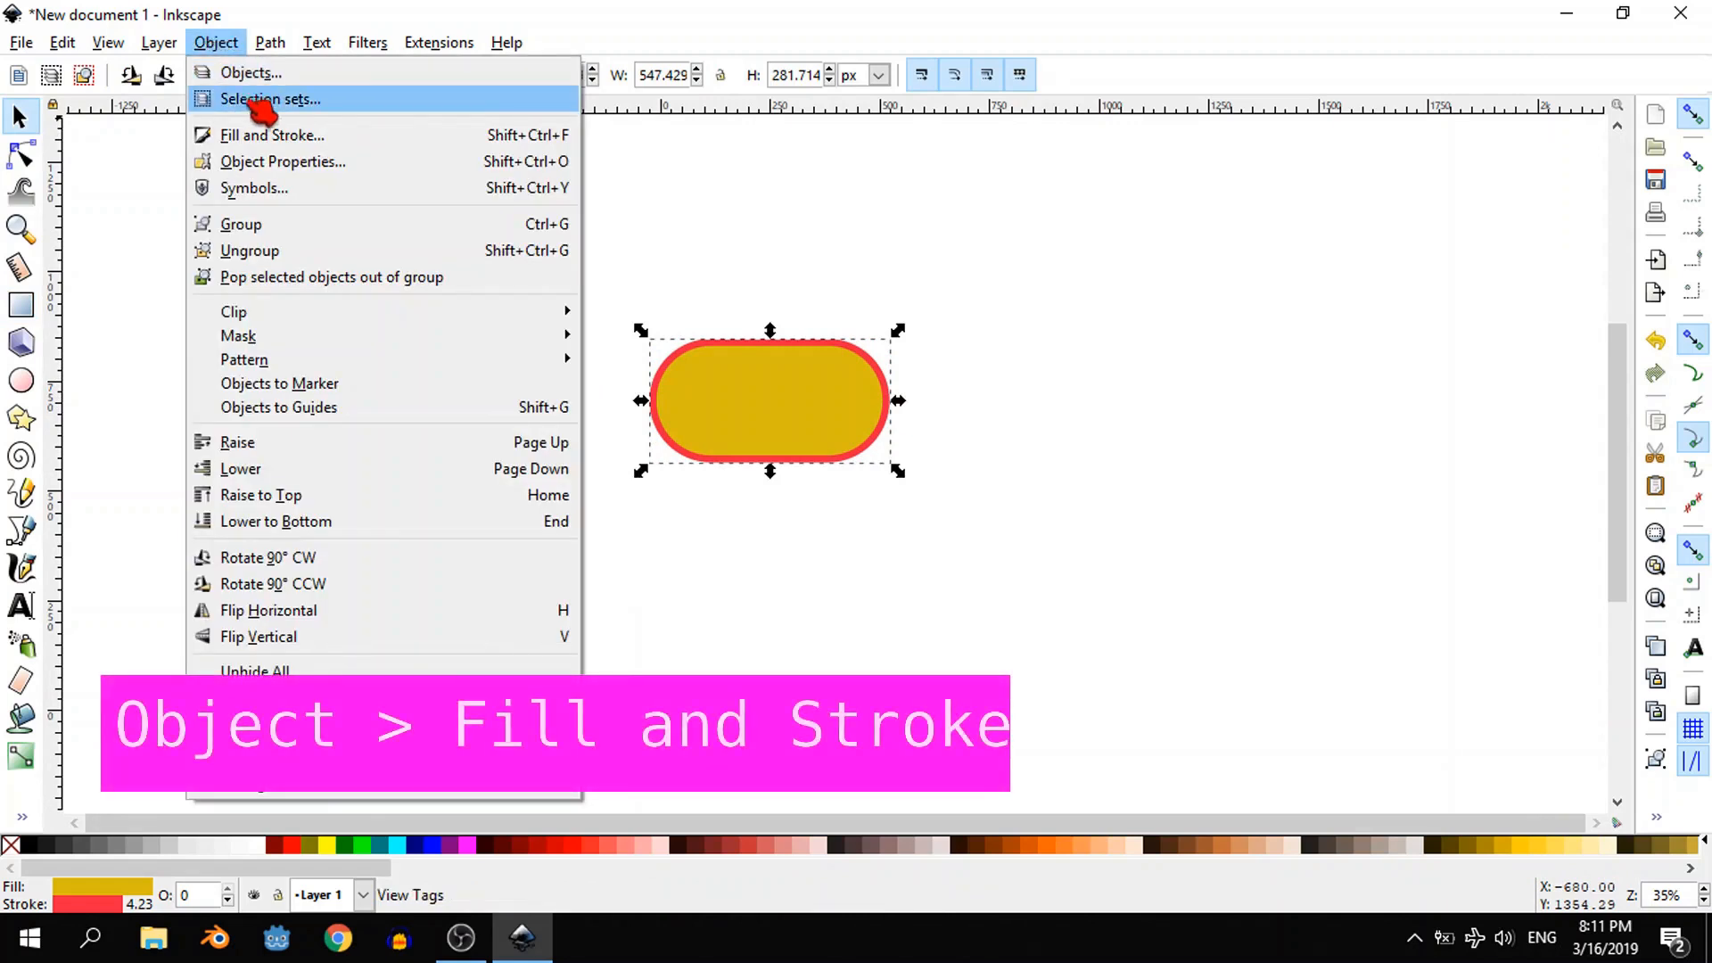
click(268, 134)
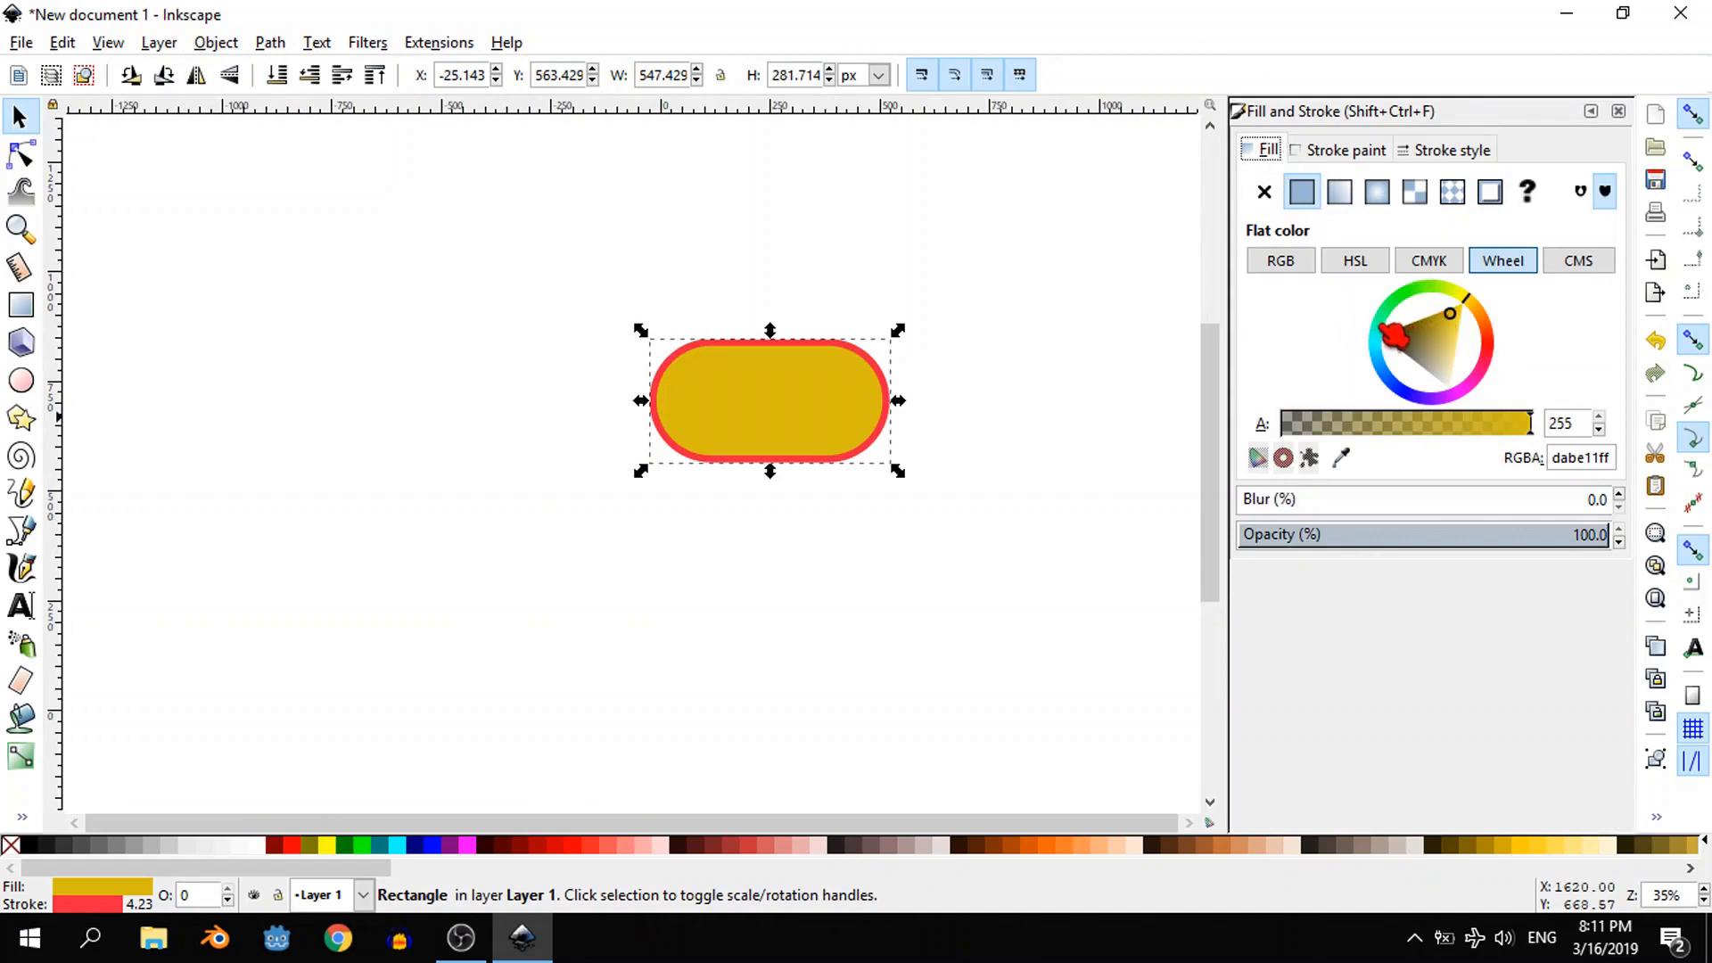
click(1388, 342)
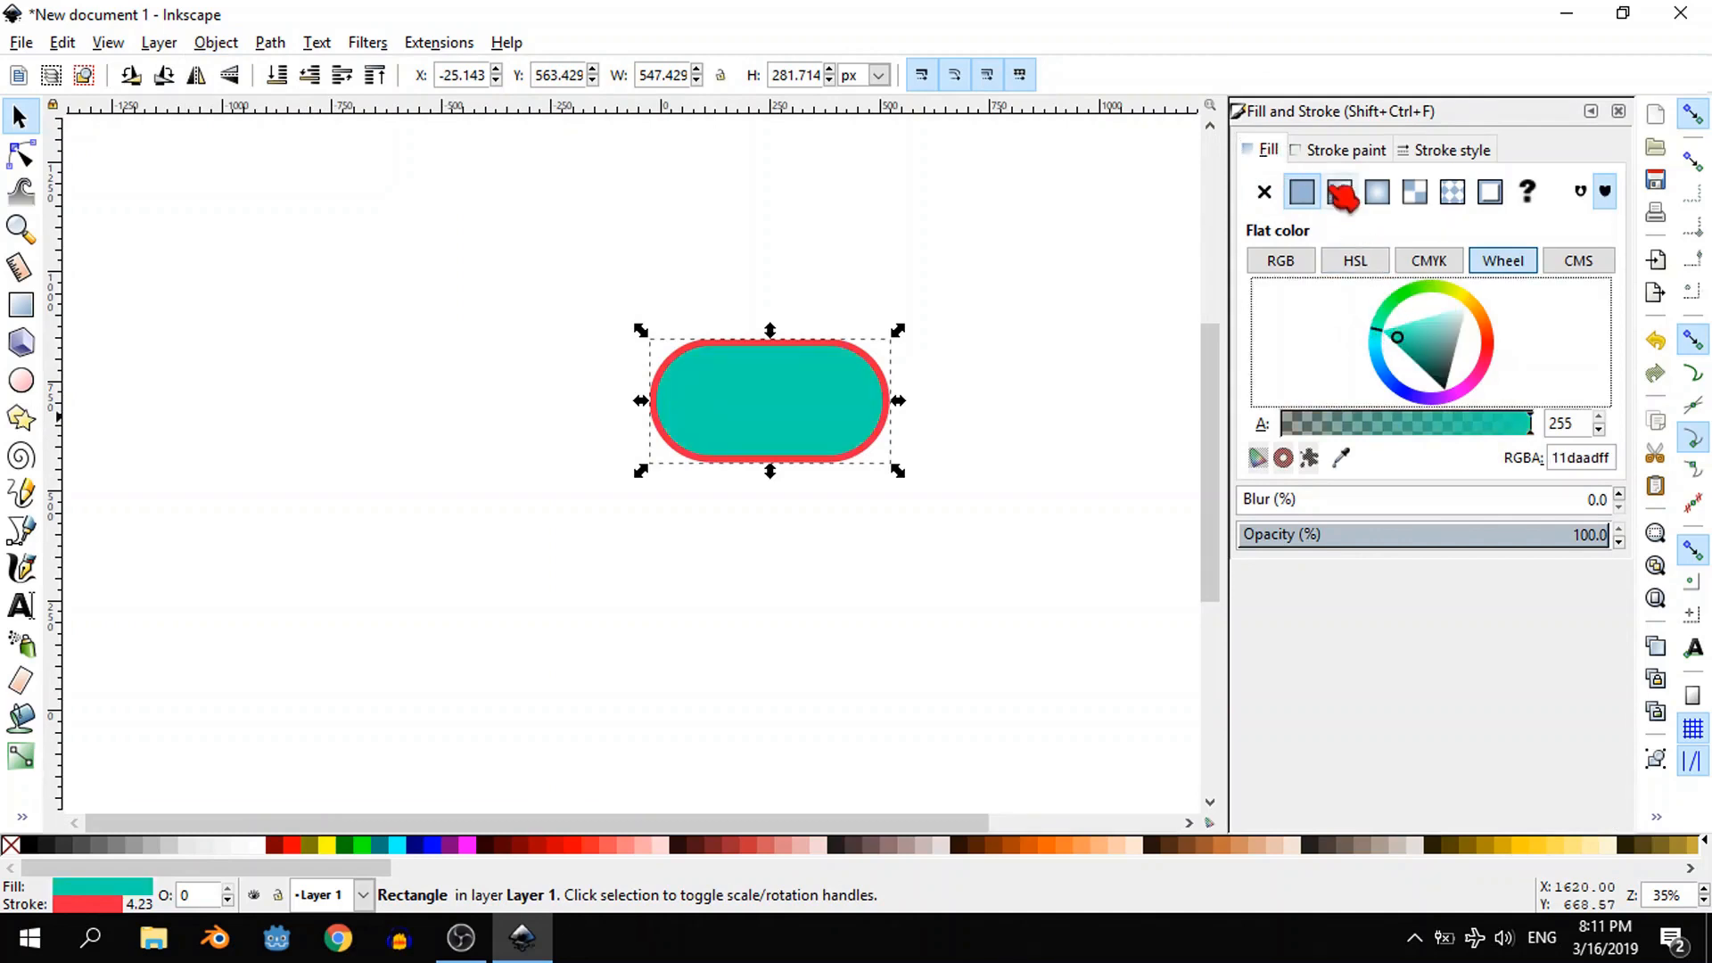
- Make the pill shape's stroke a flat grey and set its width to 15 px
click(1340, 154)
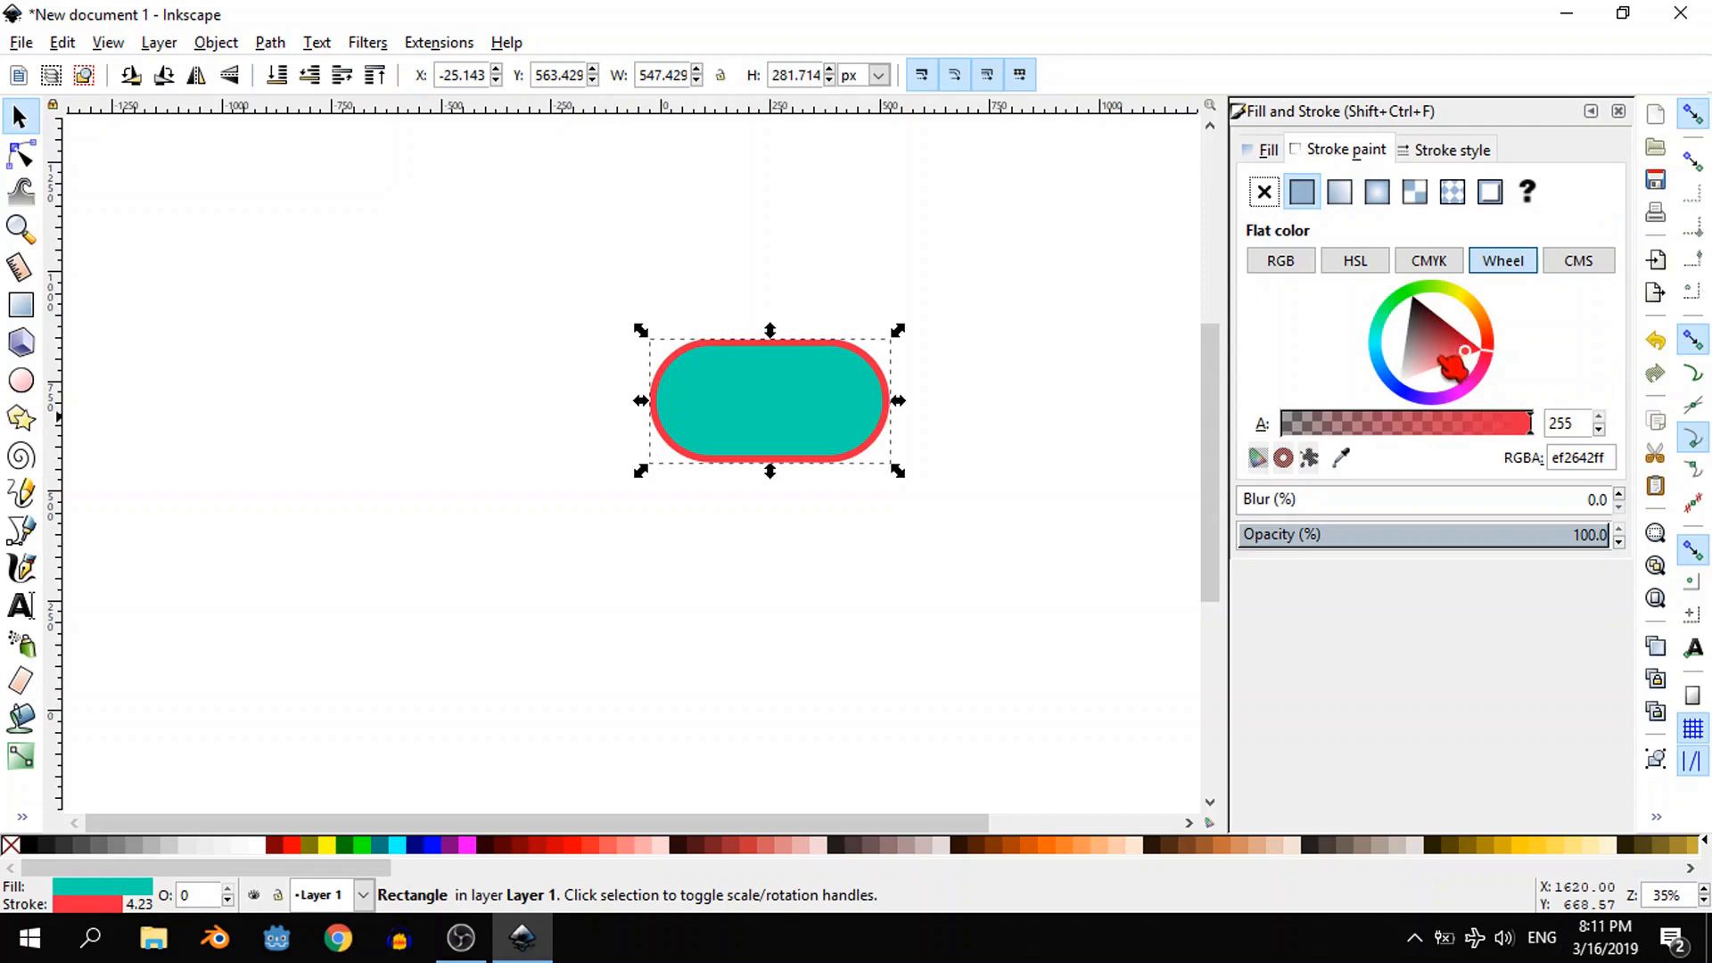
mouse_move(1388, 299)
mouse_down()
mouse_move(1460, 349)
mouse_move(1417, 360)
mouse_move(1474, 330)
mouse_move(1453, 352)
mouse_up()
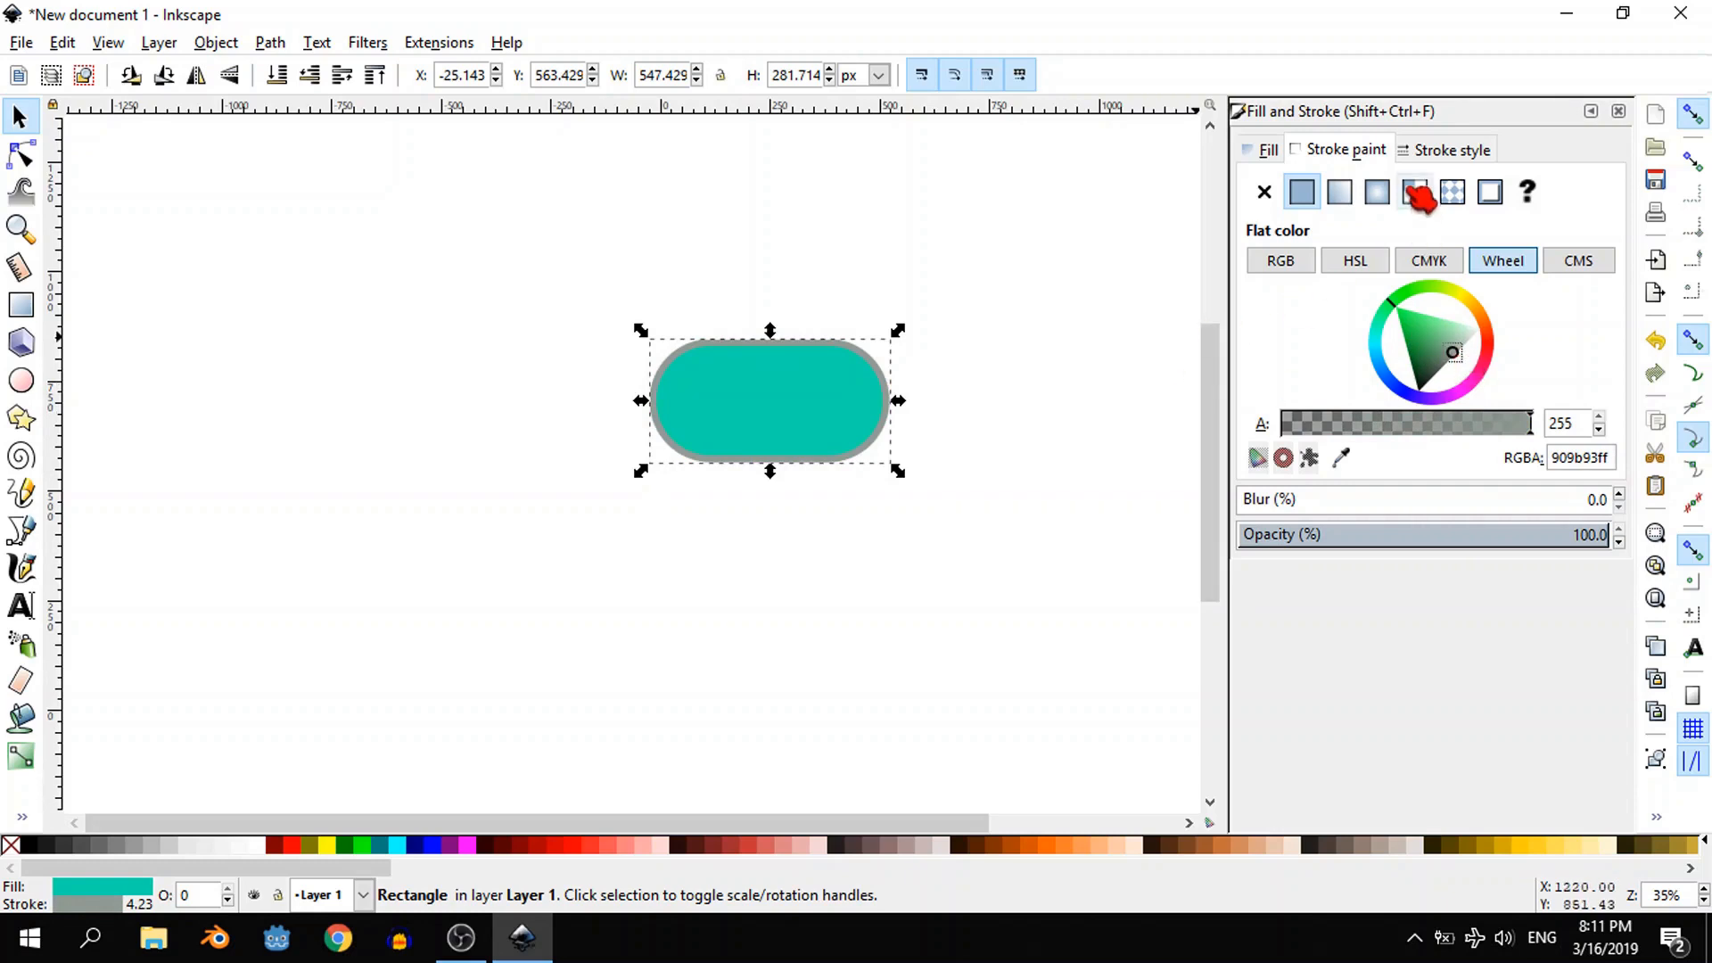
click(1430, 151)
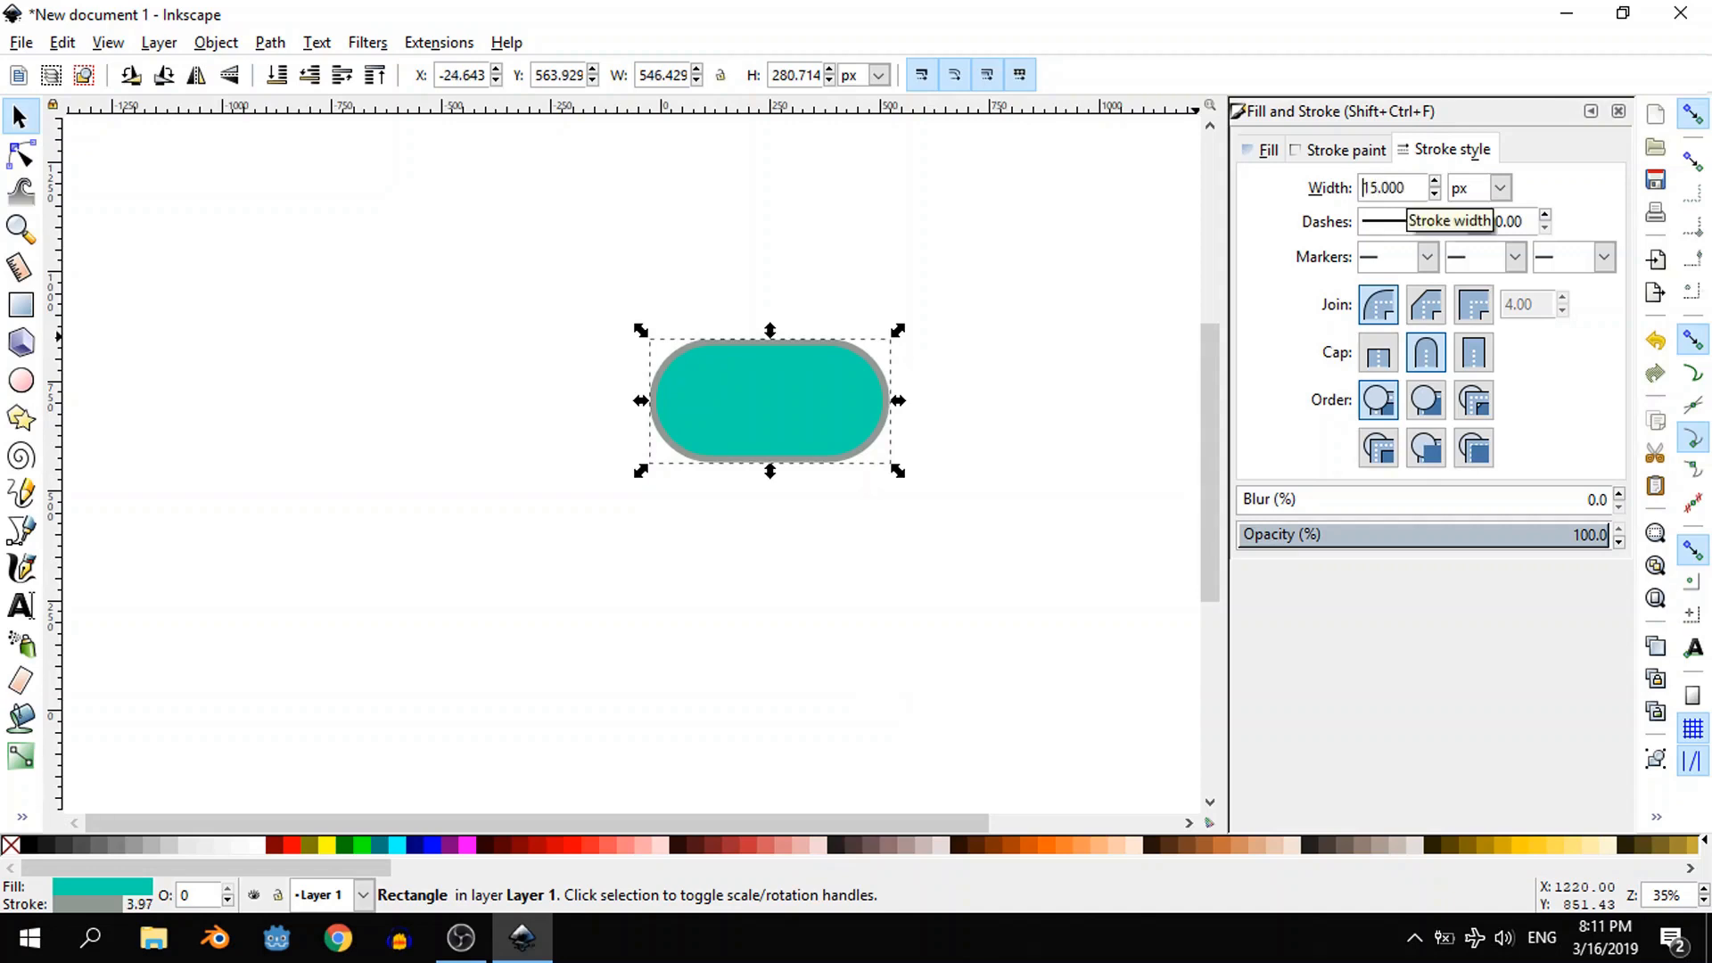
- Add the text "Play" on top of the teal button shape
click(20, 606)
click(717, 401)
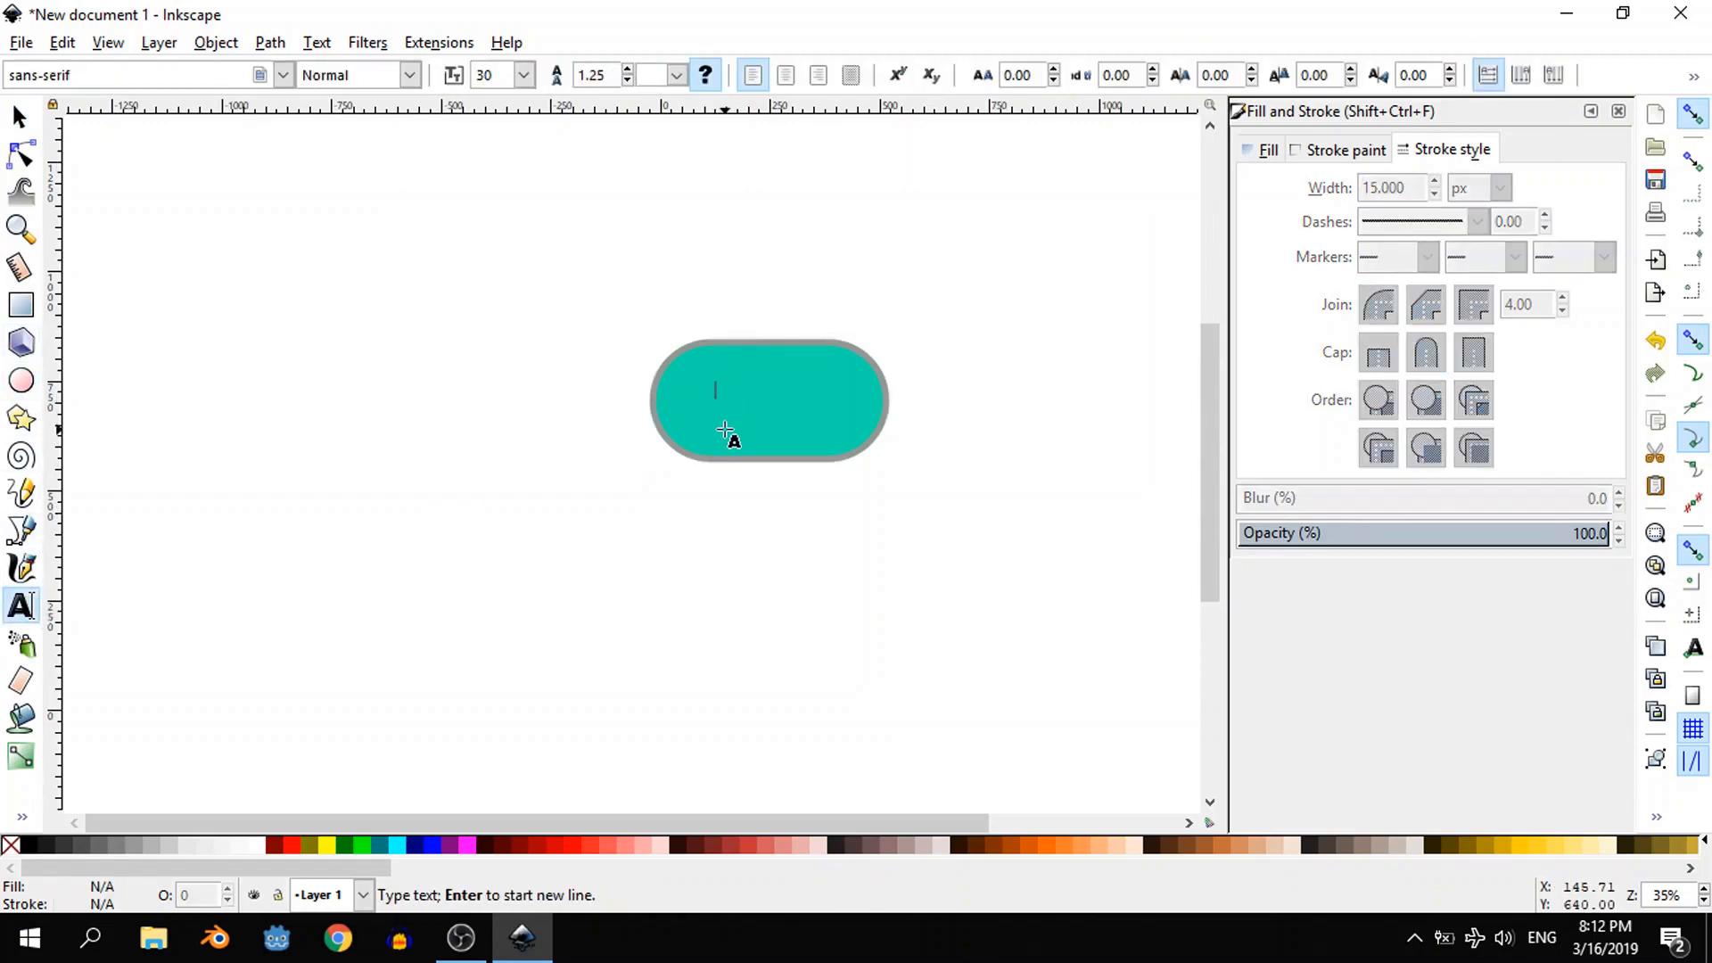
text(Play)
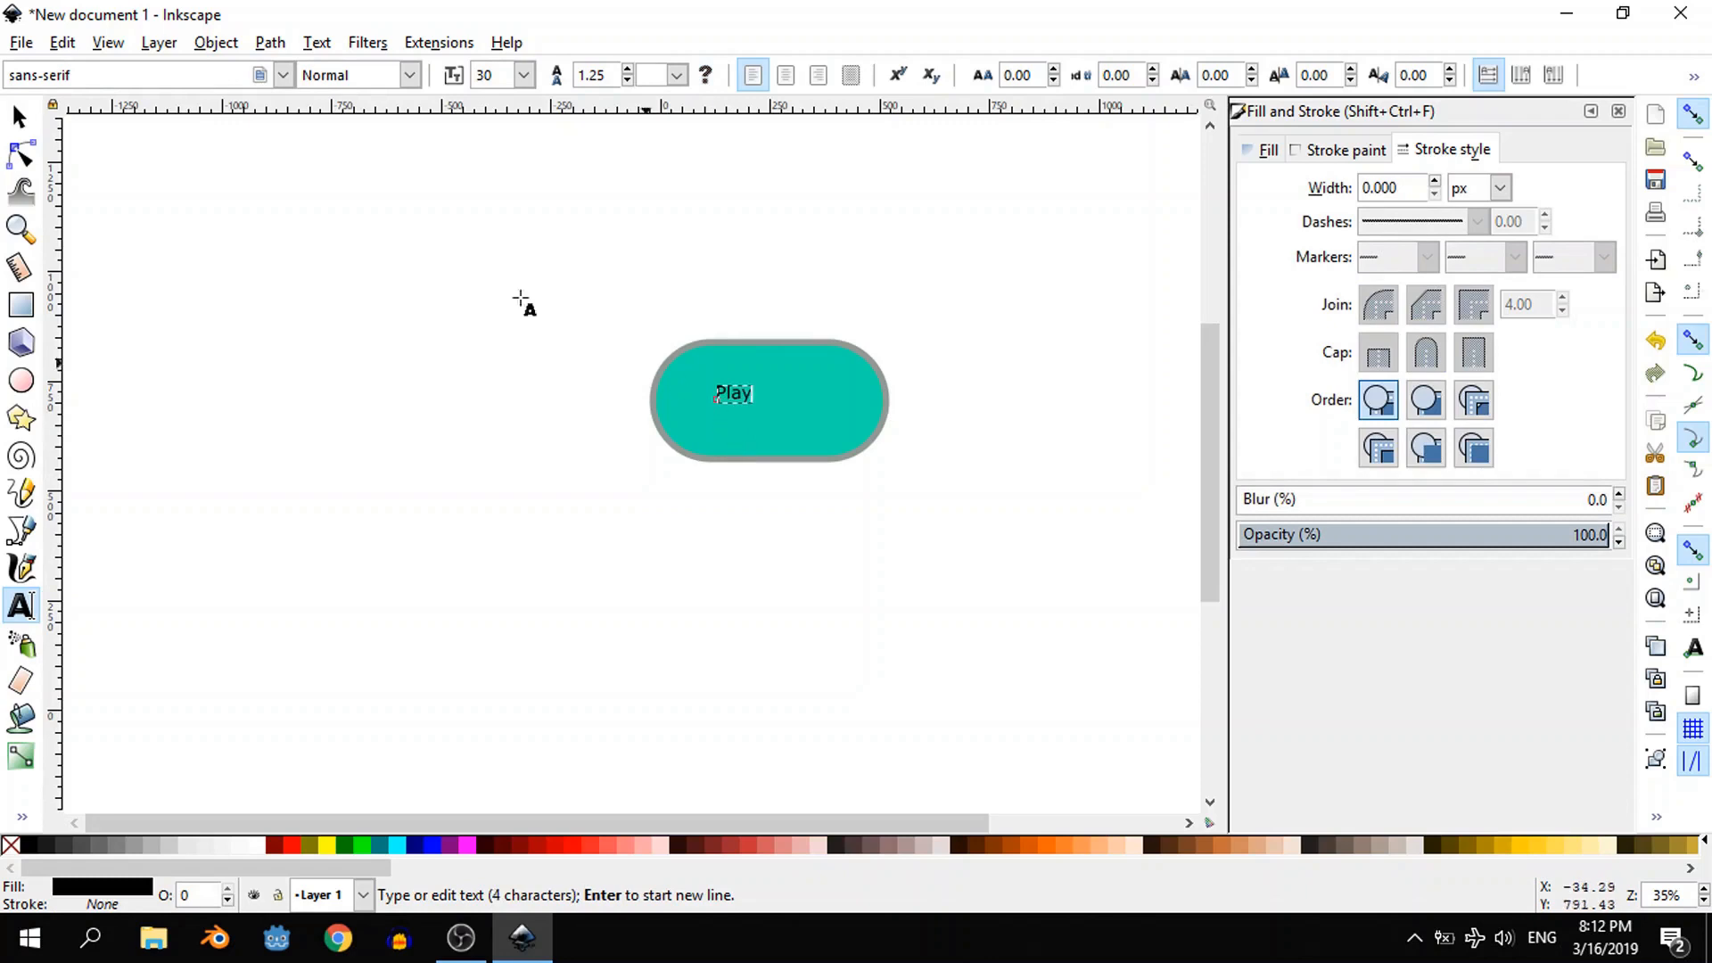
click(21, 115)
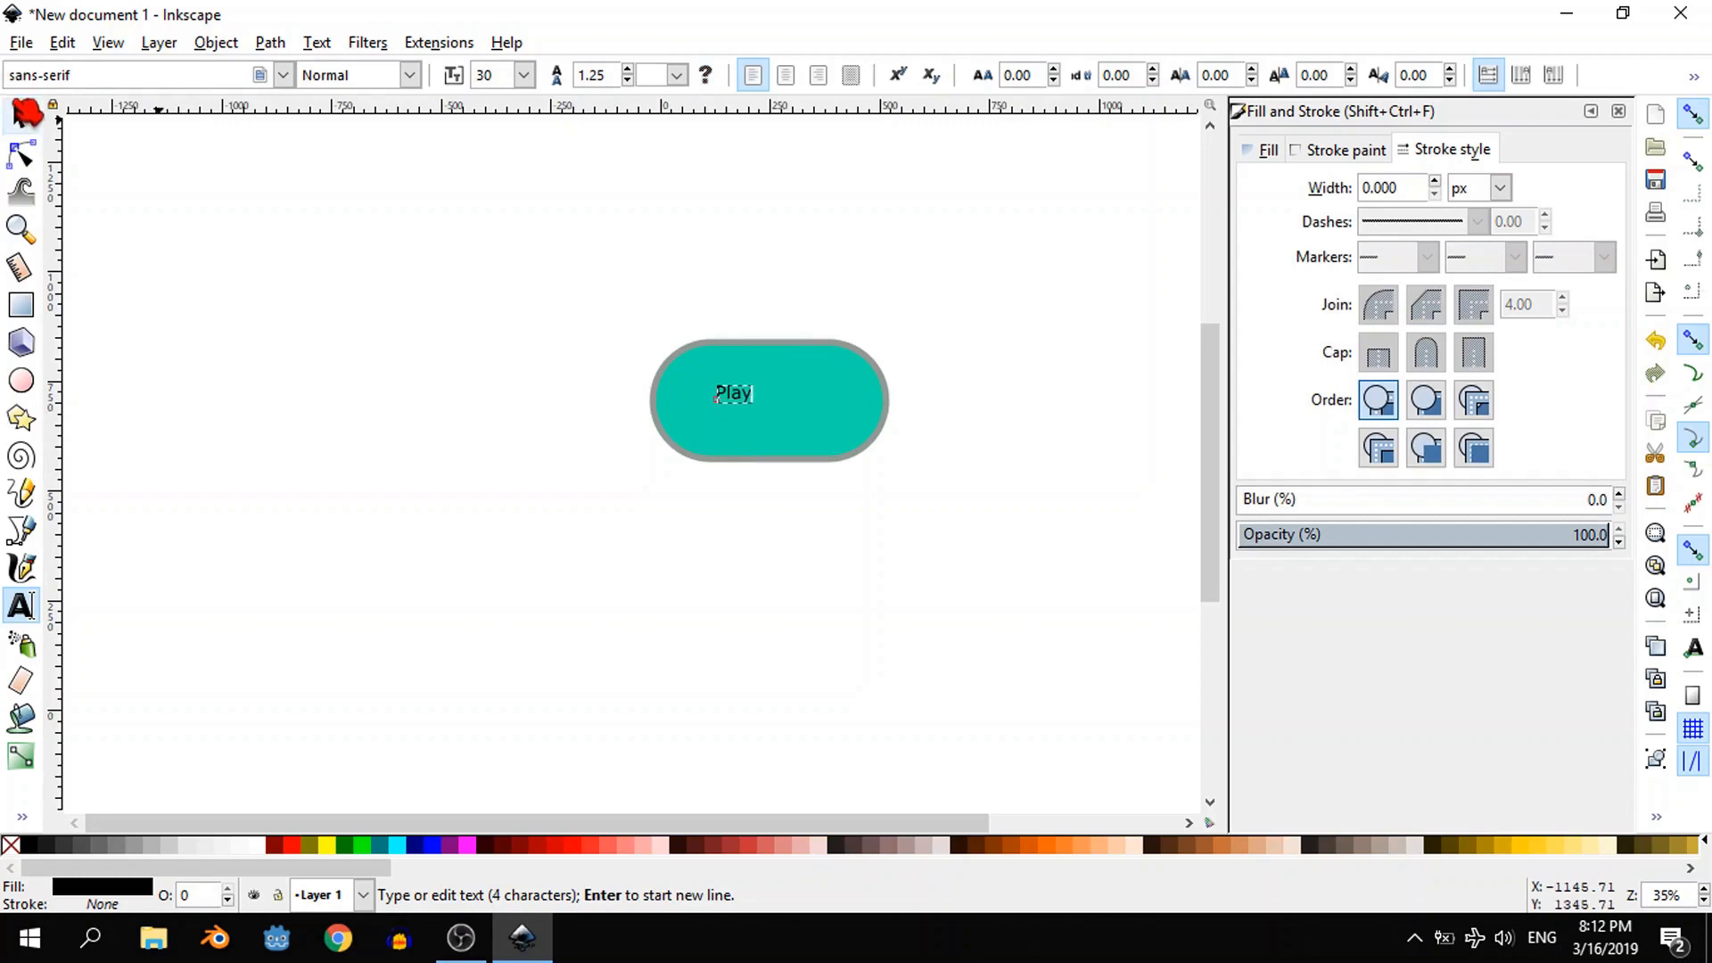
- Set the "Play" text's font to Bauhaus 93 and its fill colour to white
click(20, 606)
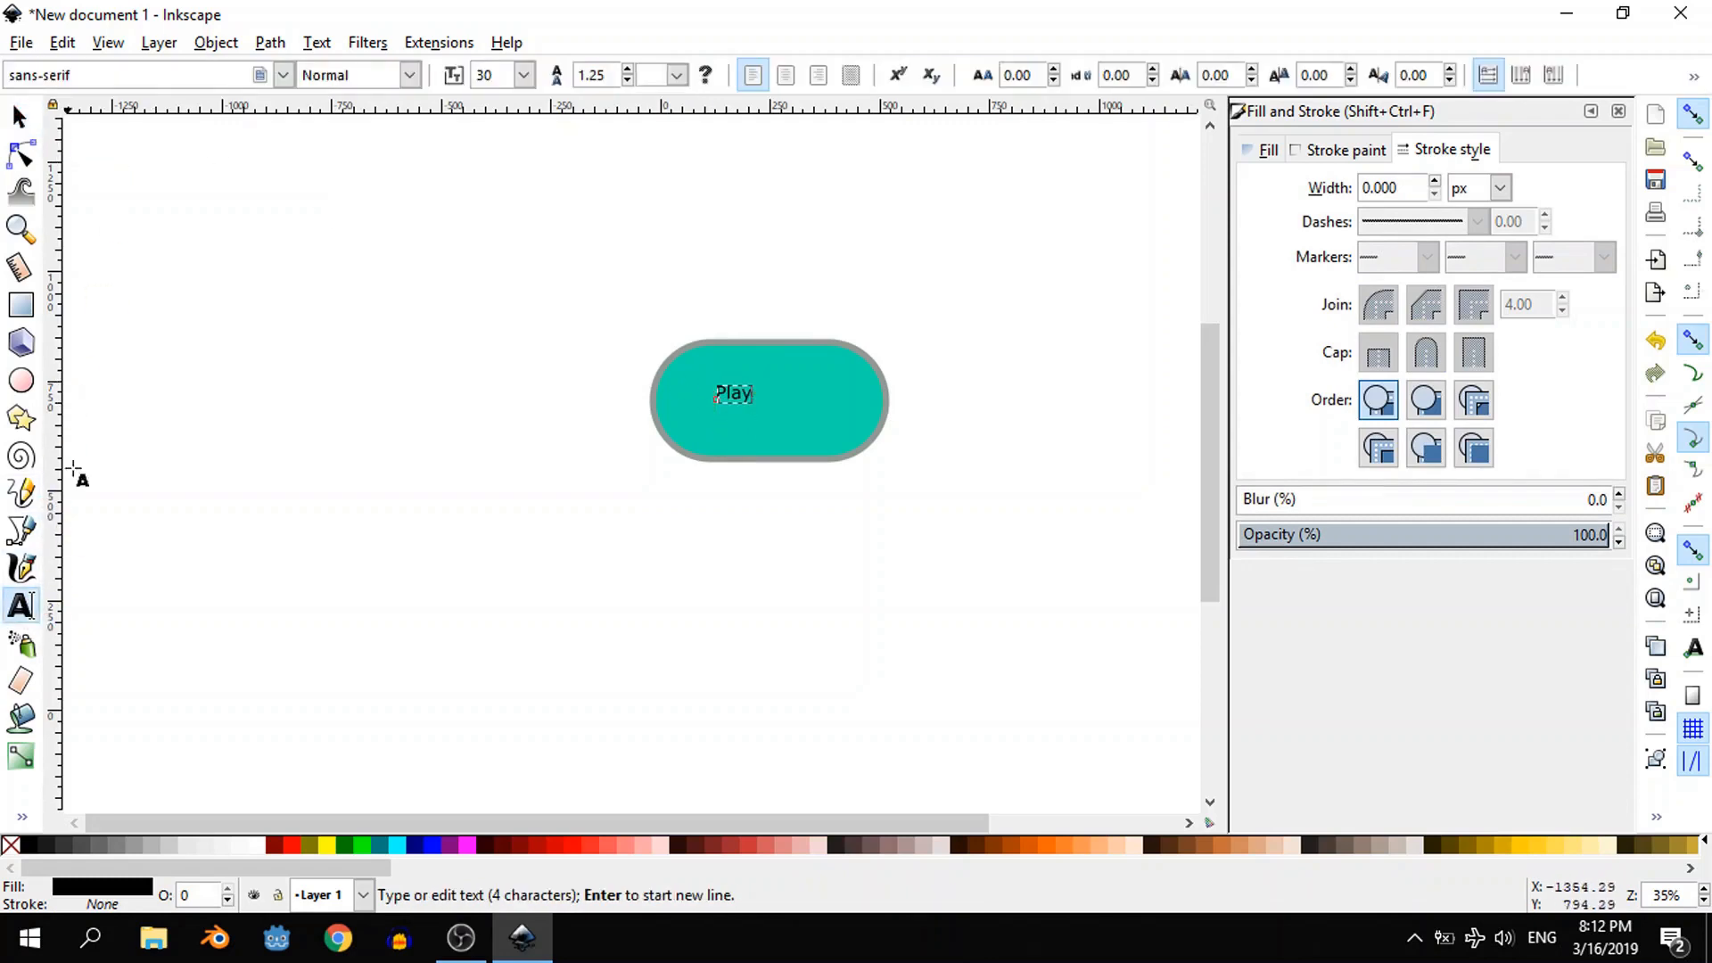
key(ctrl+a)
click(283, 76)
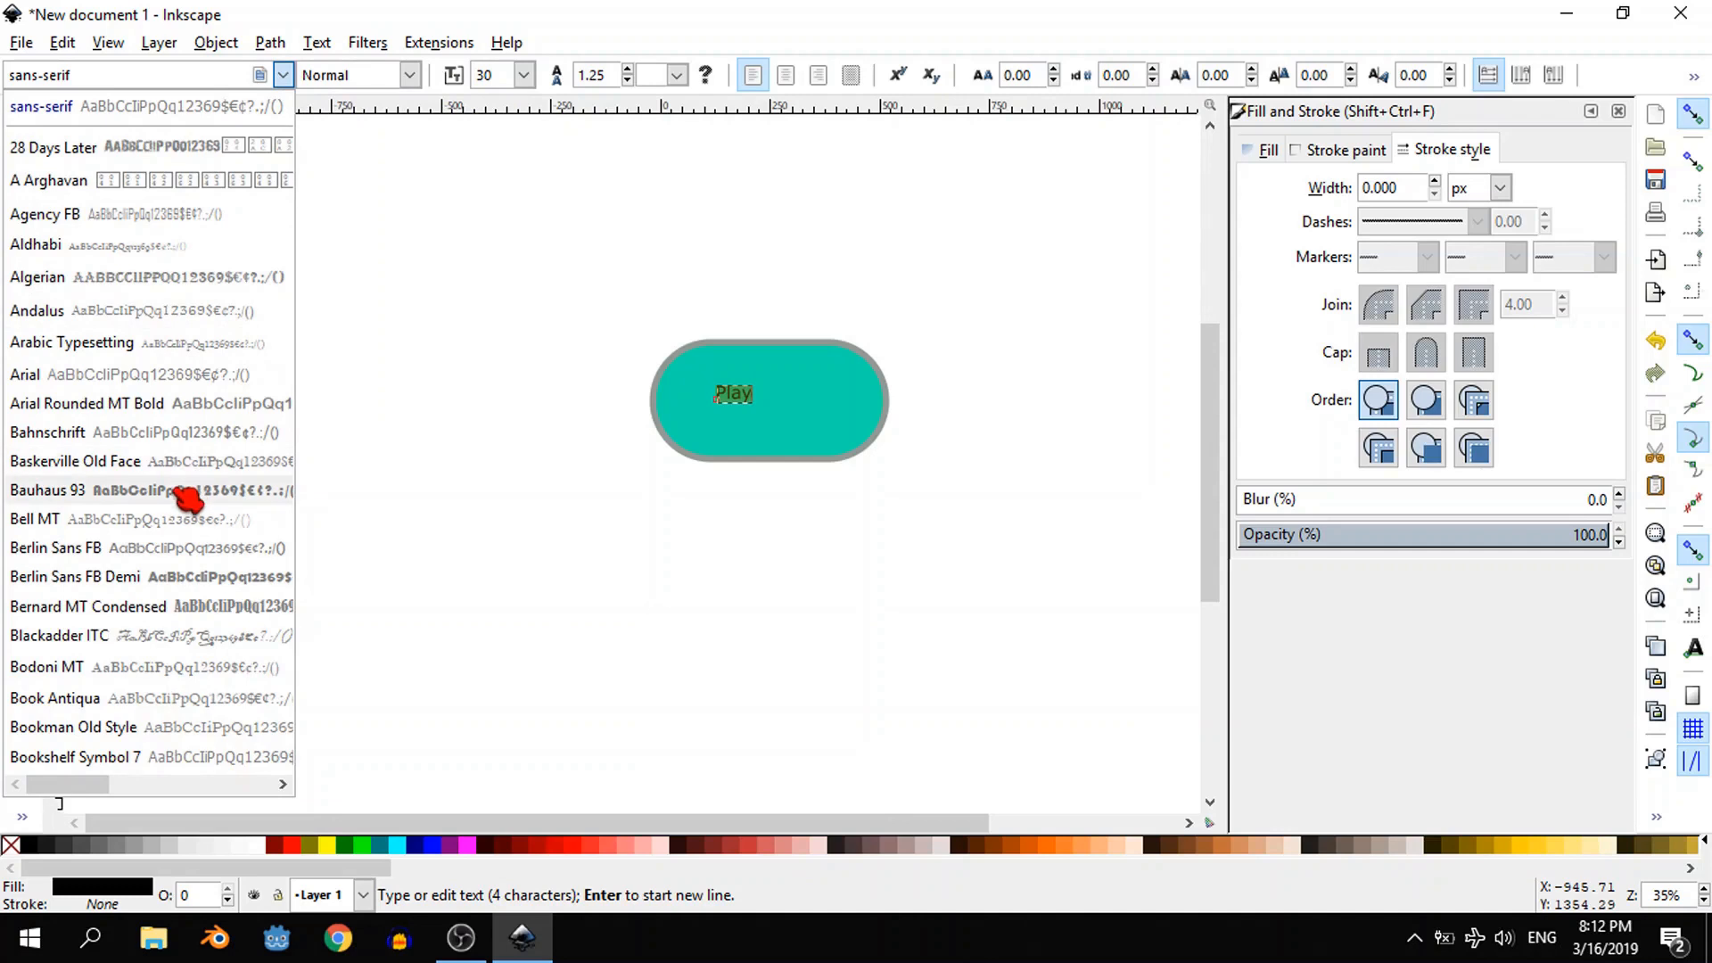
click(53, 490)
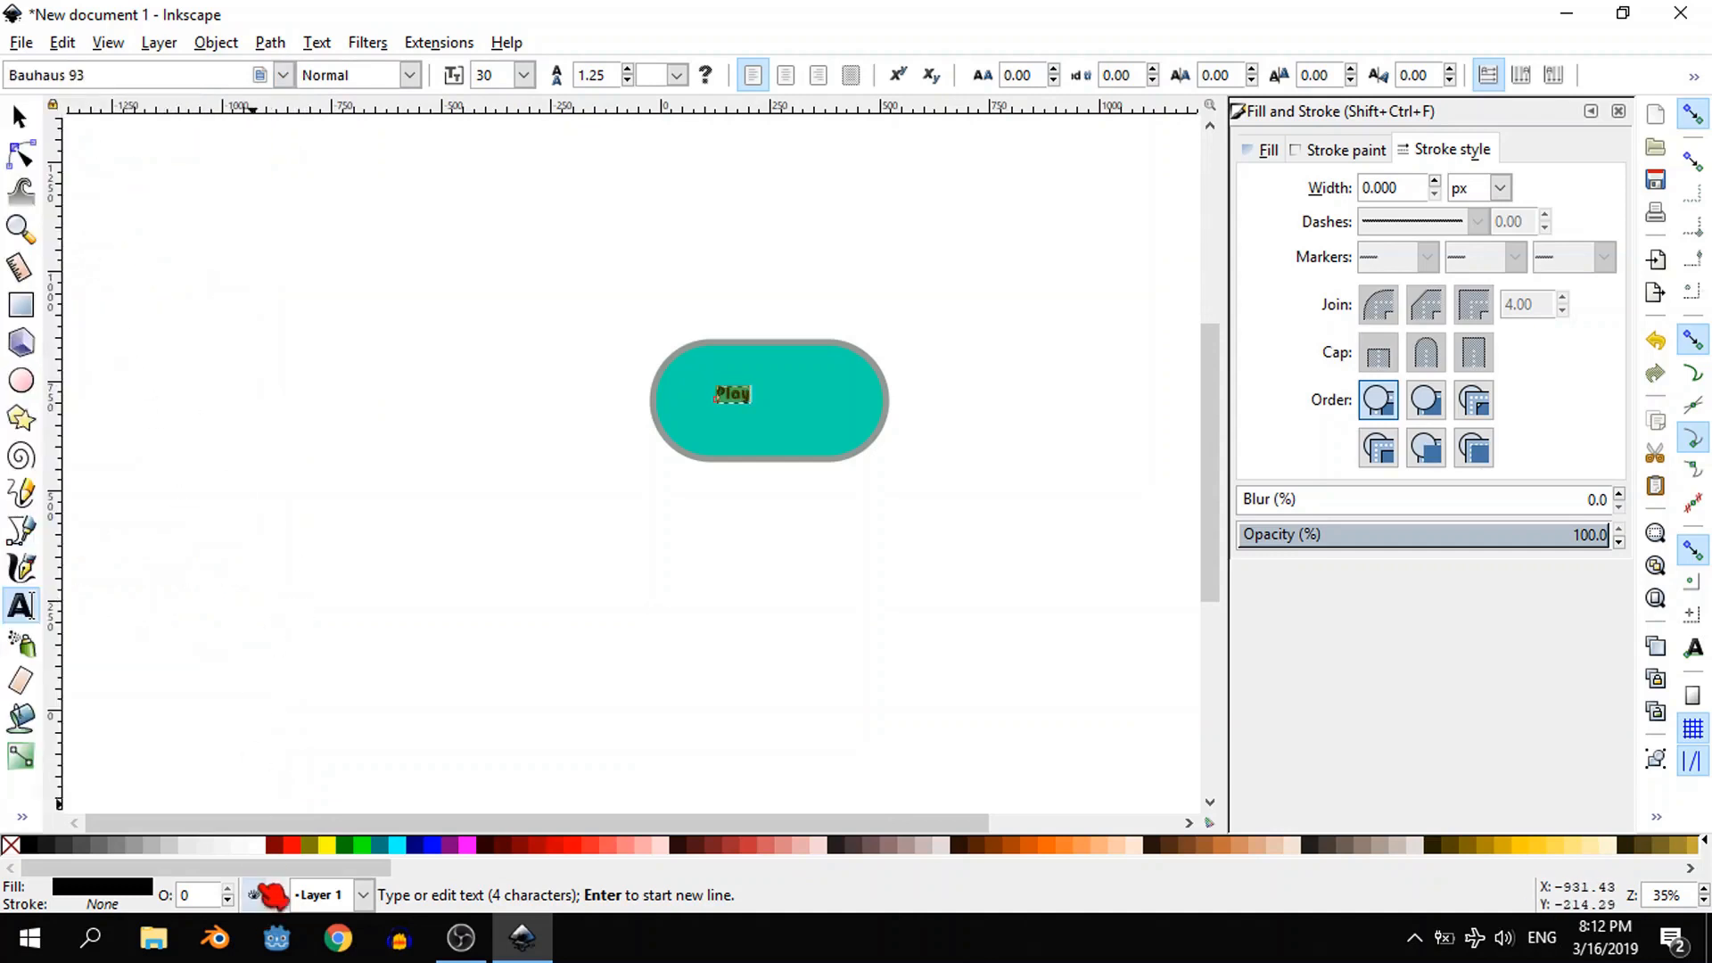
click(257, 844)
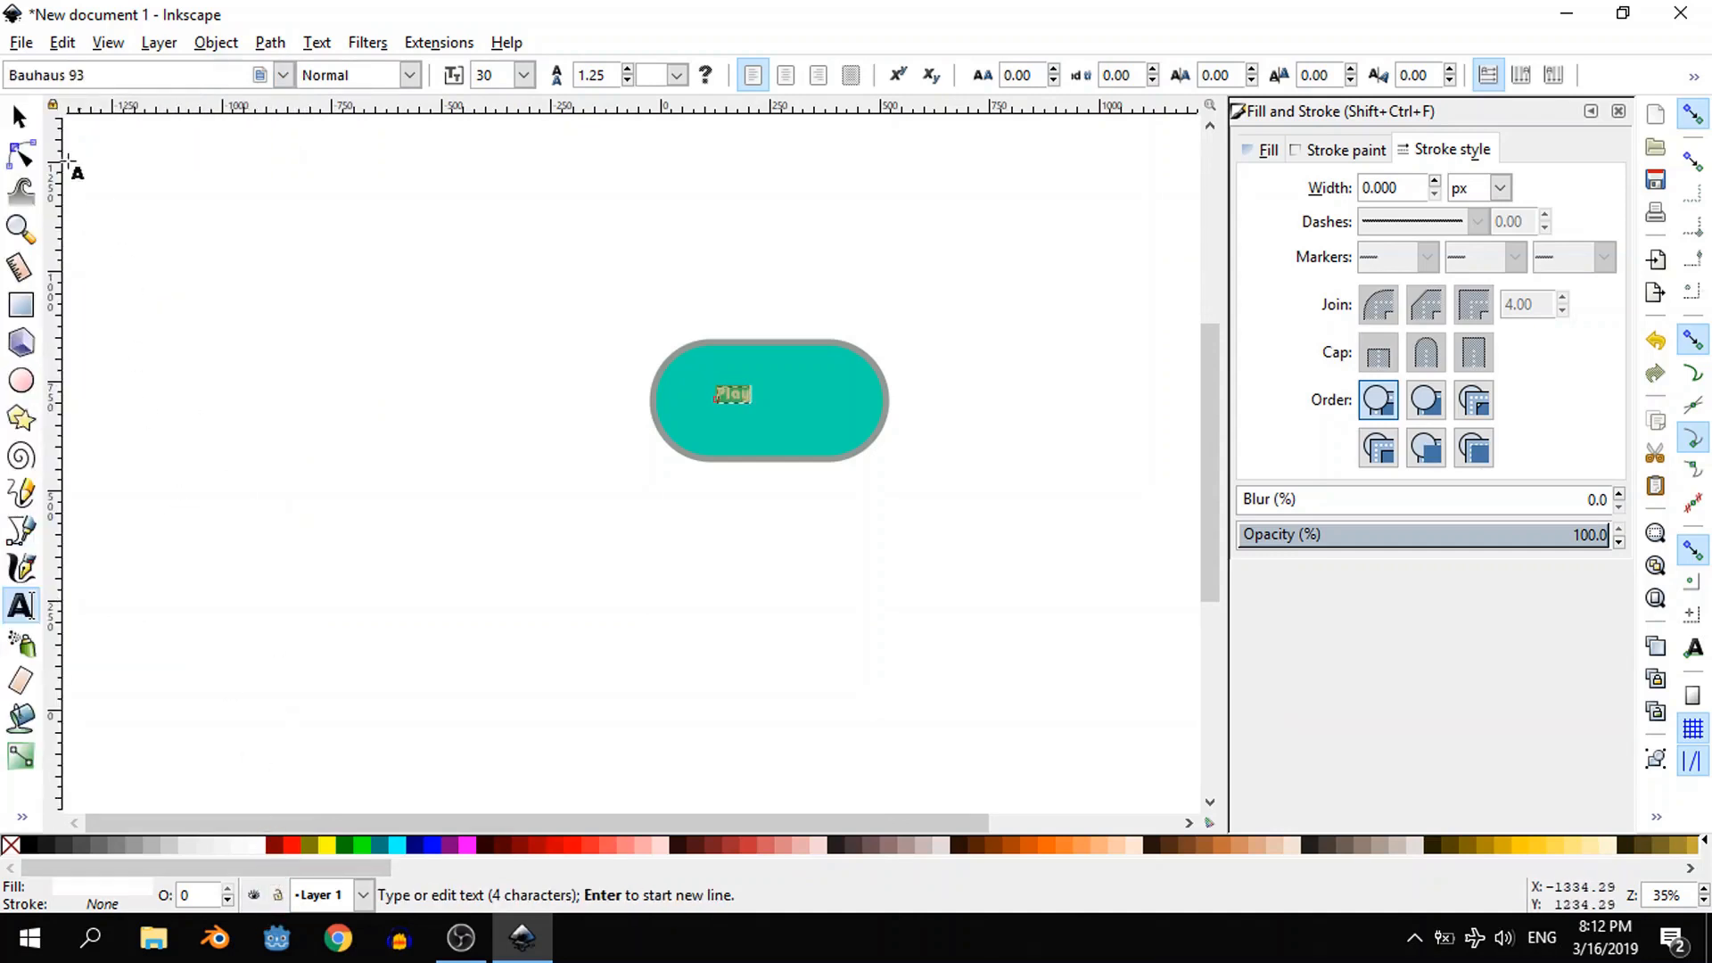
- Scale the "Play" text up proportionally to about 338 px wide inside the button
click(20, 116)
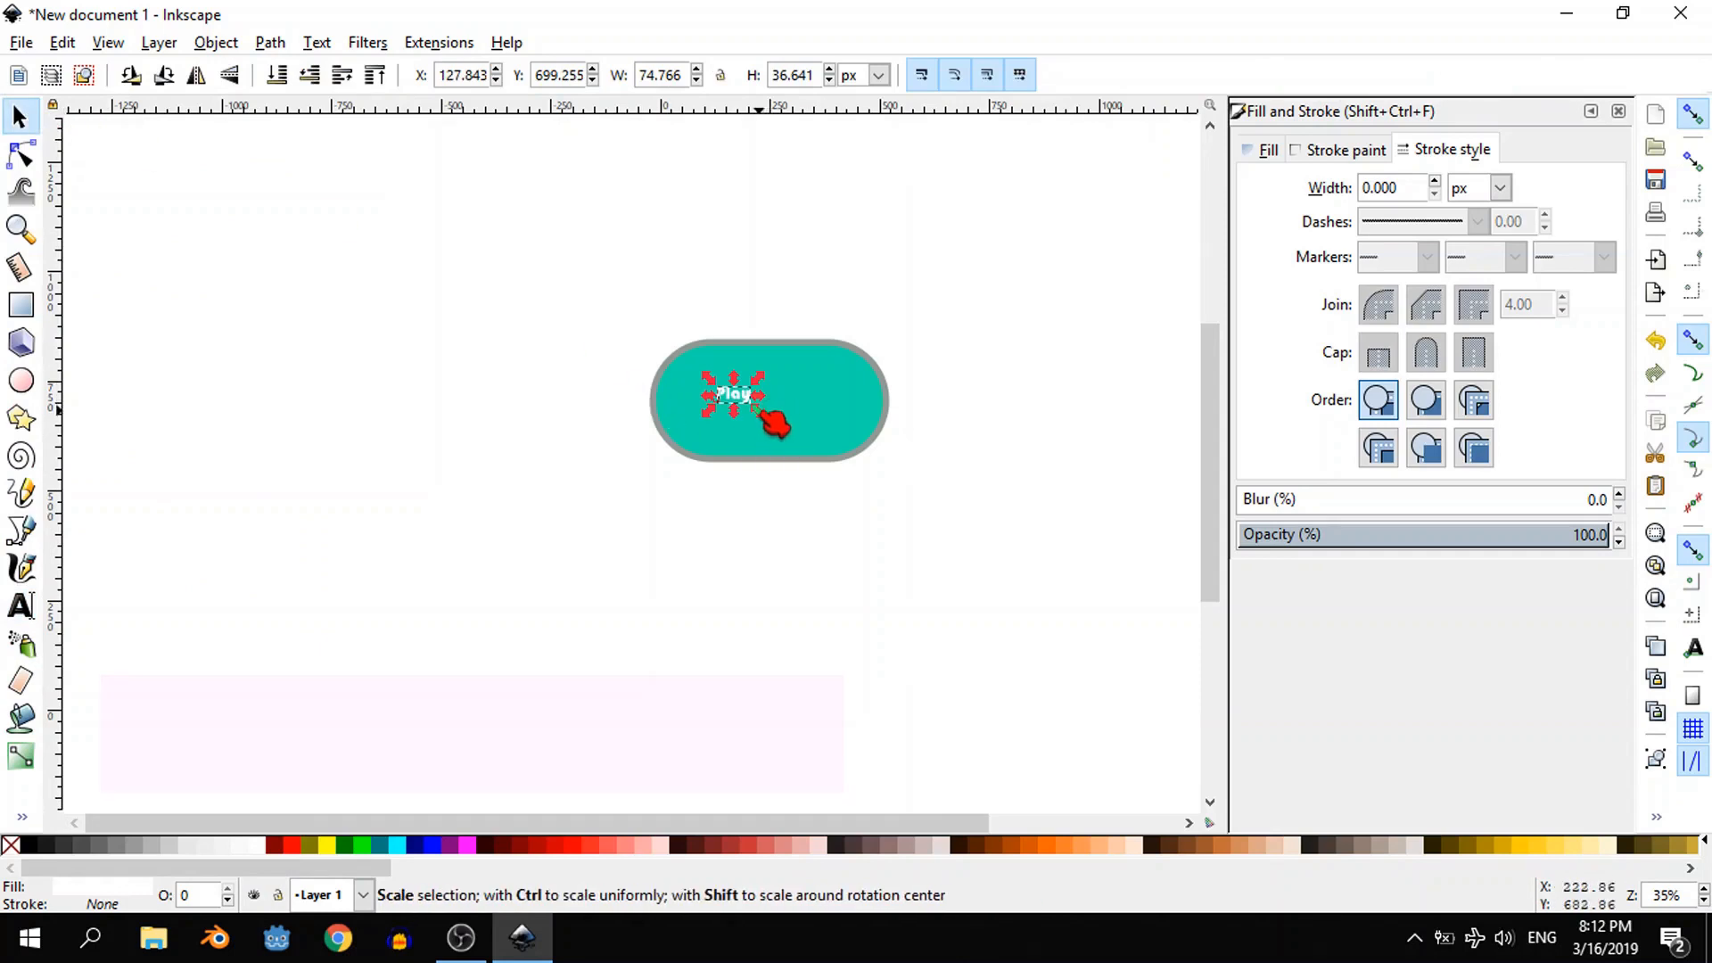
mouse_move(764, 420)
mouse_down()
mouse_move(811, 459)
mouse_move(761, 408)
mouse_up()
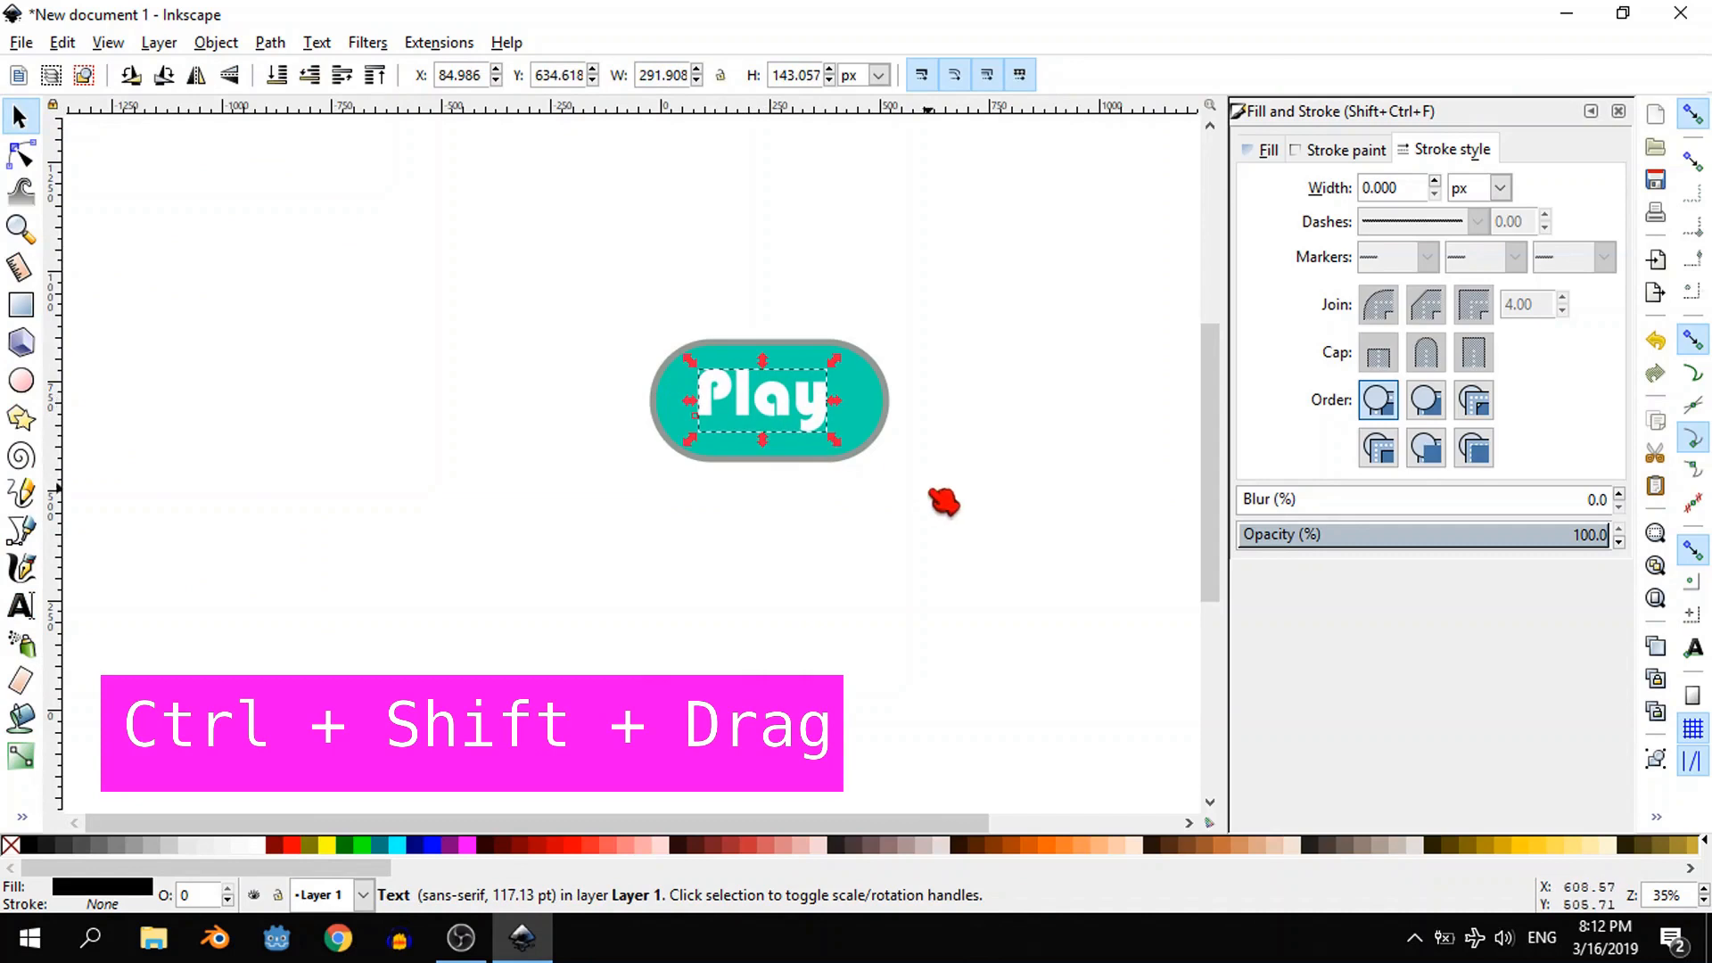
key(Escape)
click(774, 401)
drag(837, 449, 863, 465)
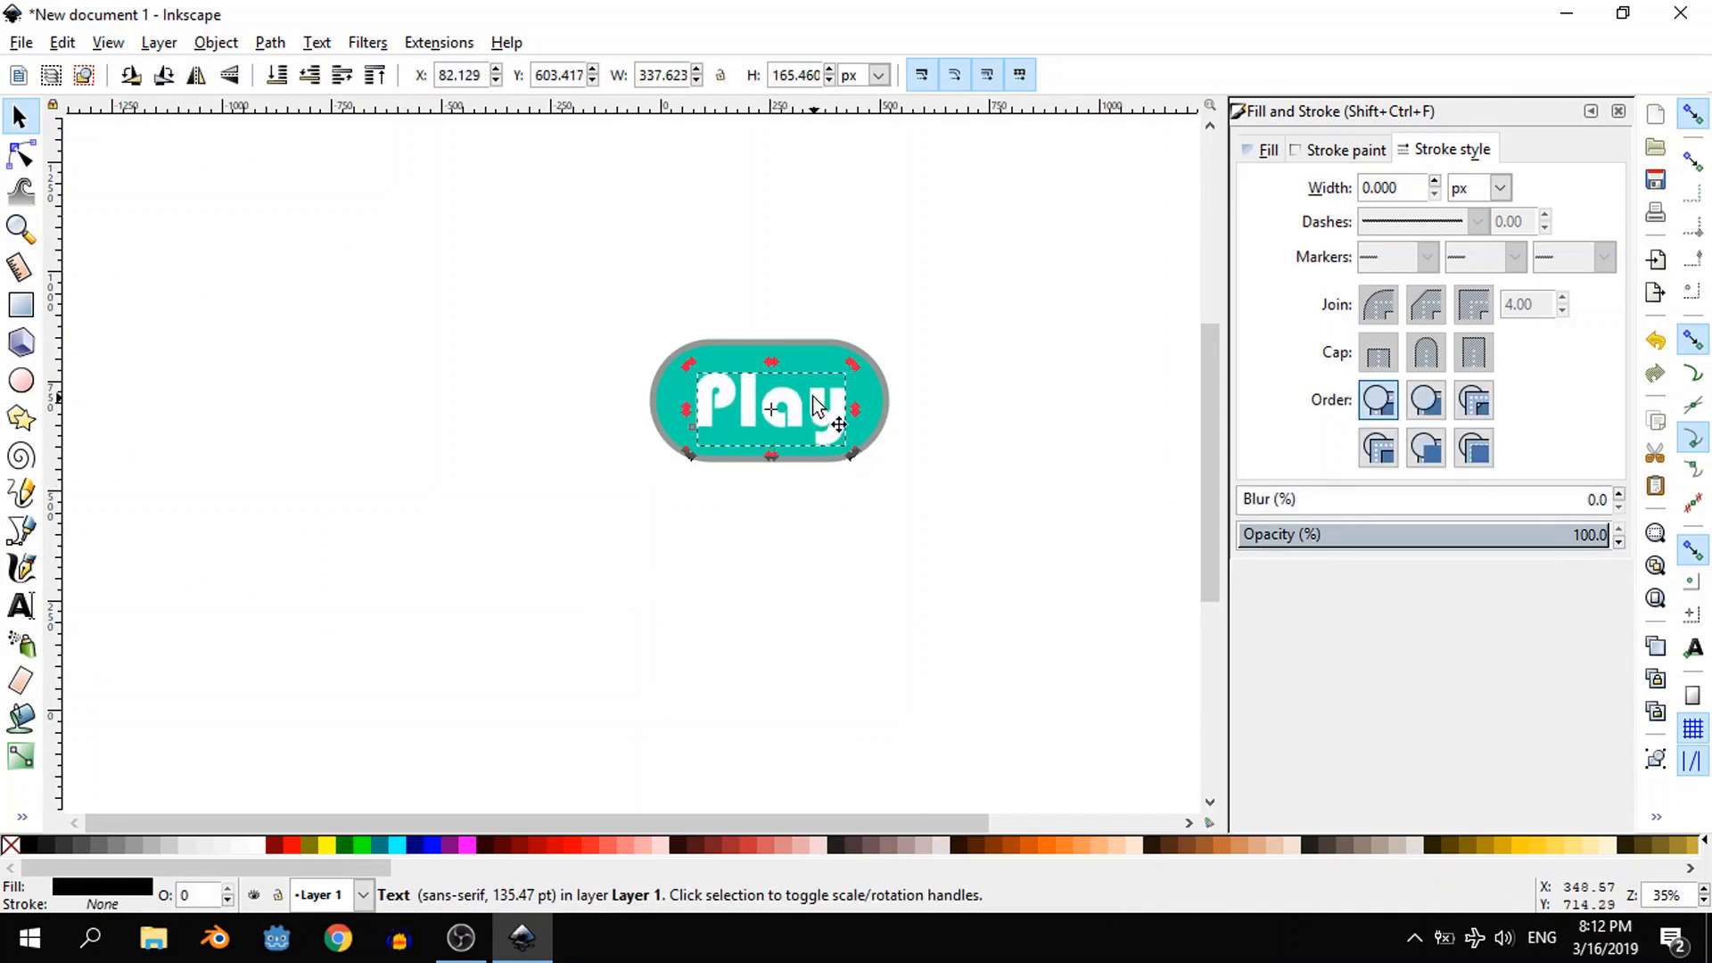
- Centre the "Play" text and the button shape on each other horizontally and vertically, relative to the last selected object
shift+click(791, 344)
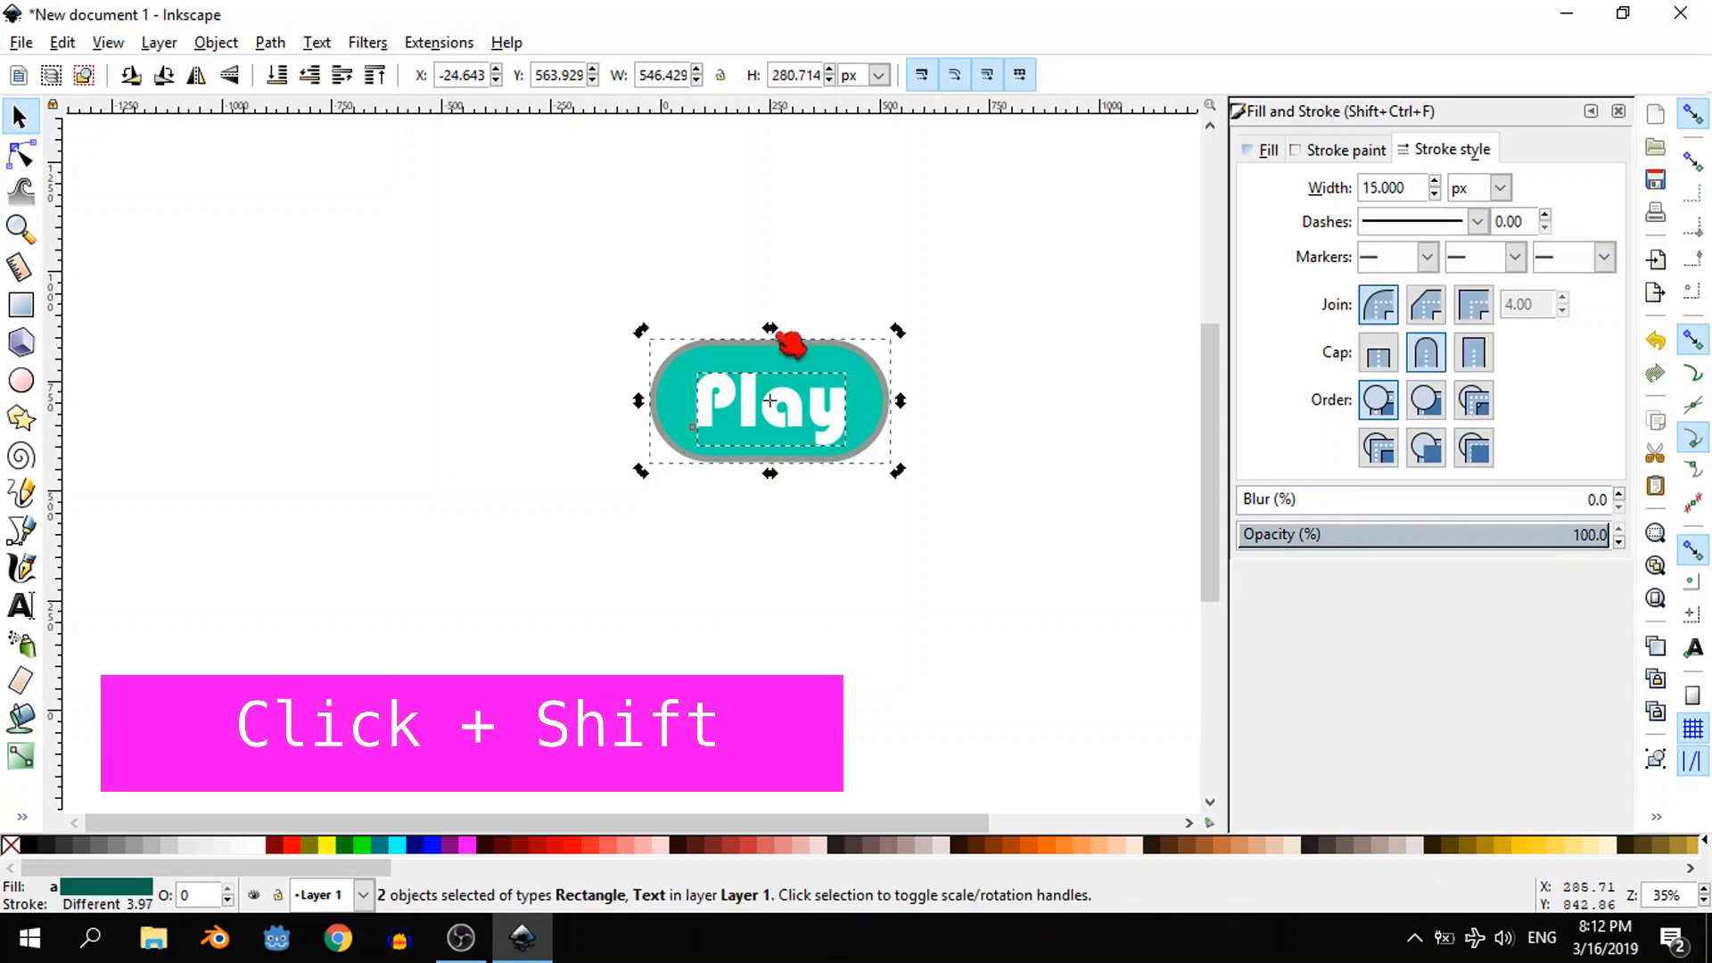
click(216, 42)
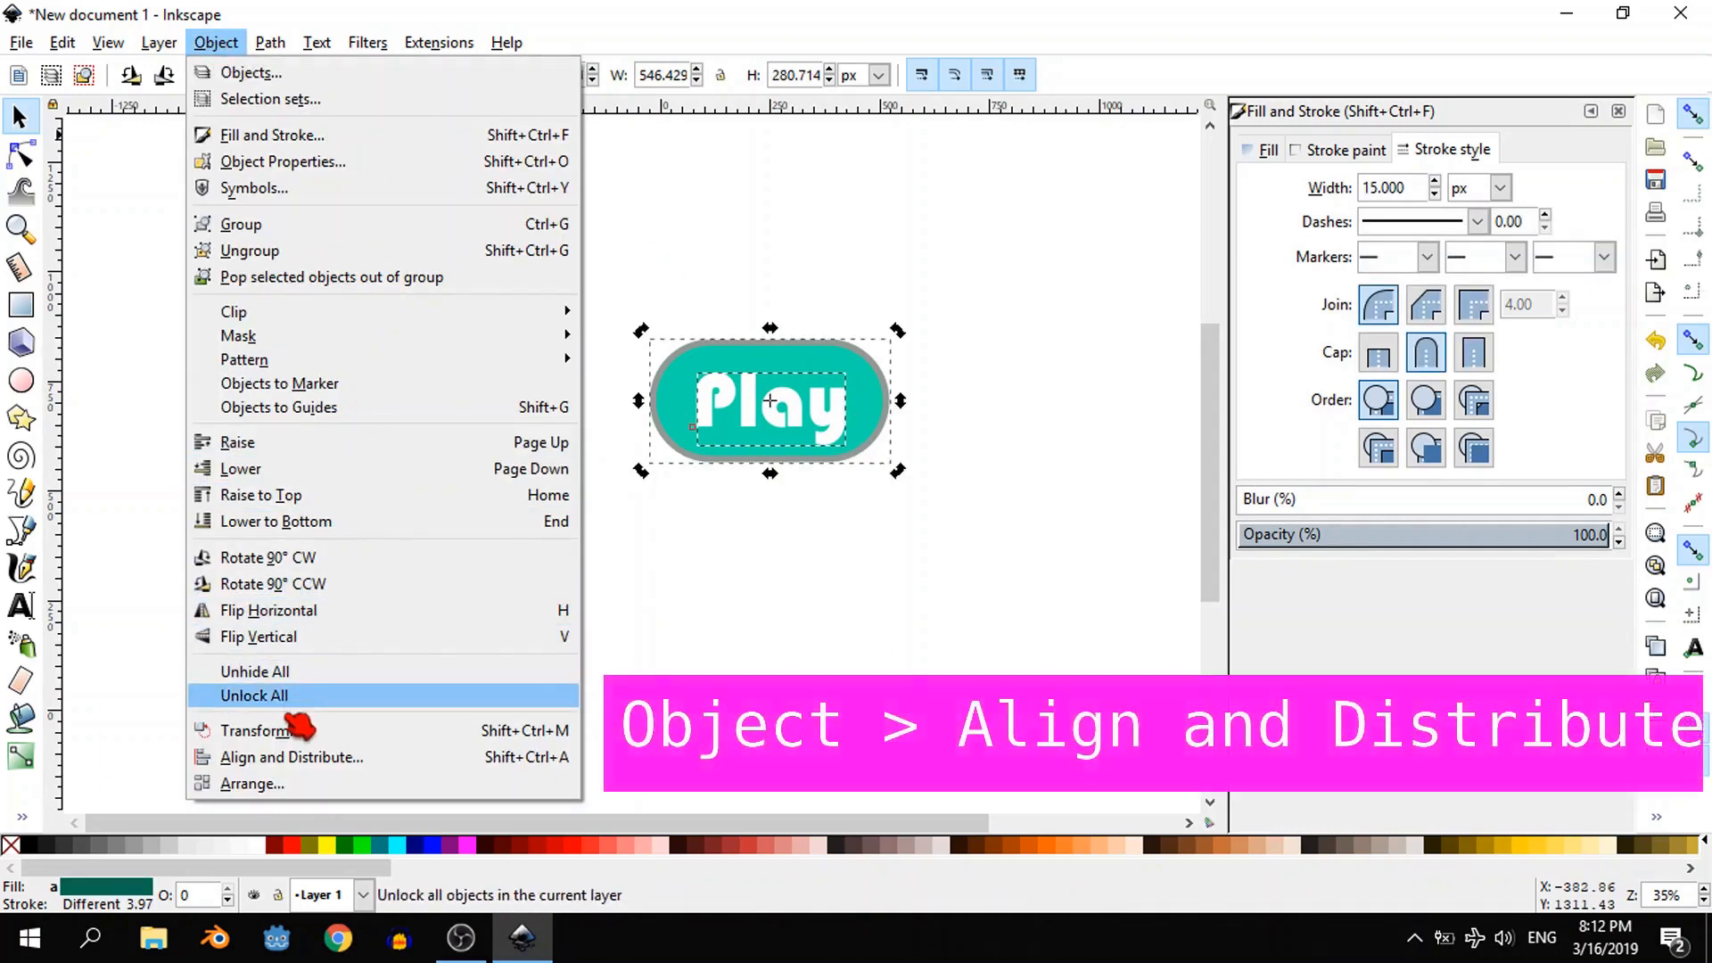
click(267, 757)
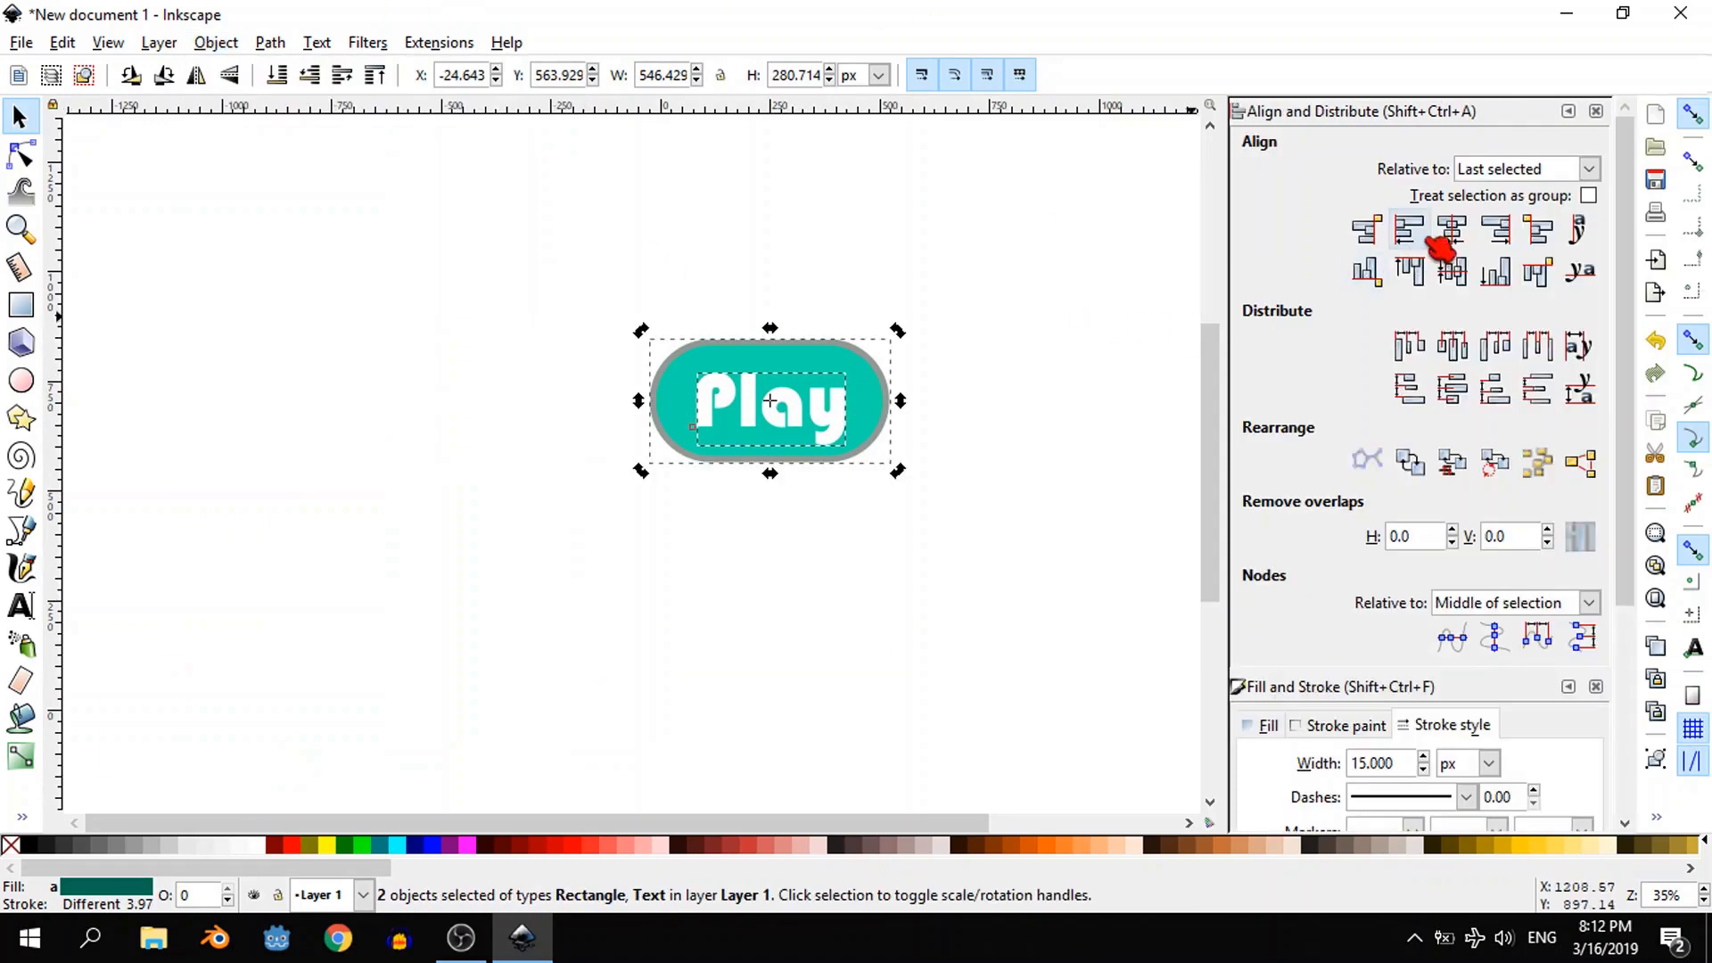
click(1589, 169)
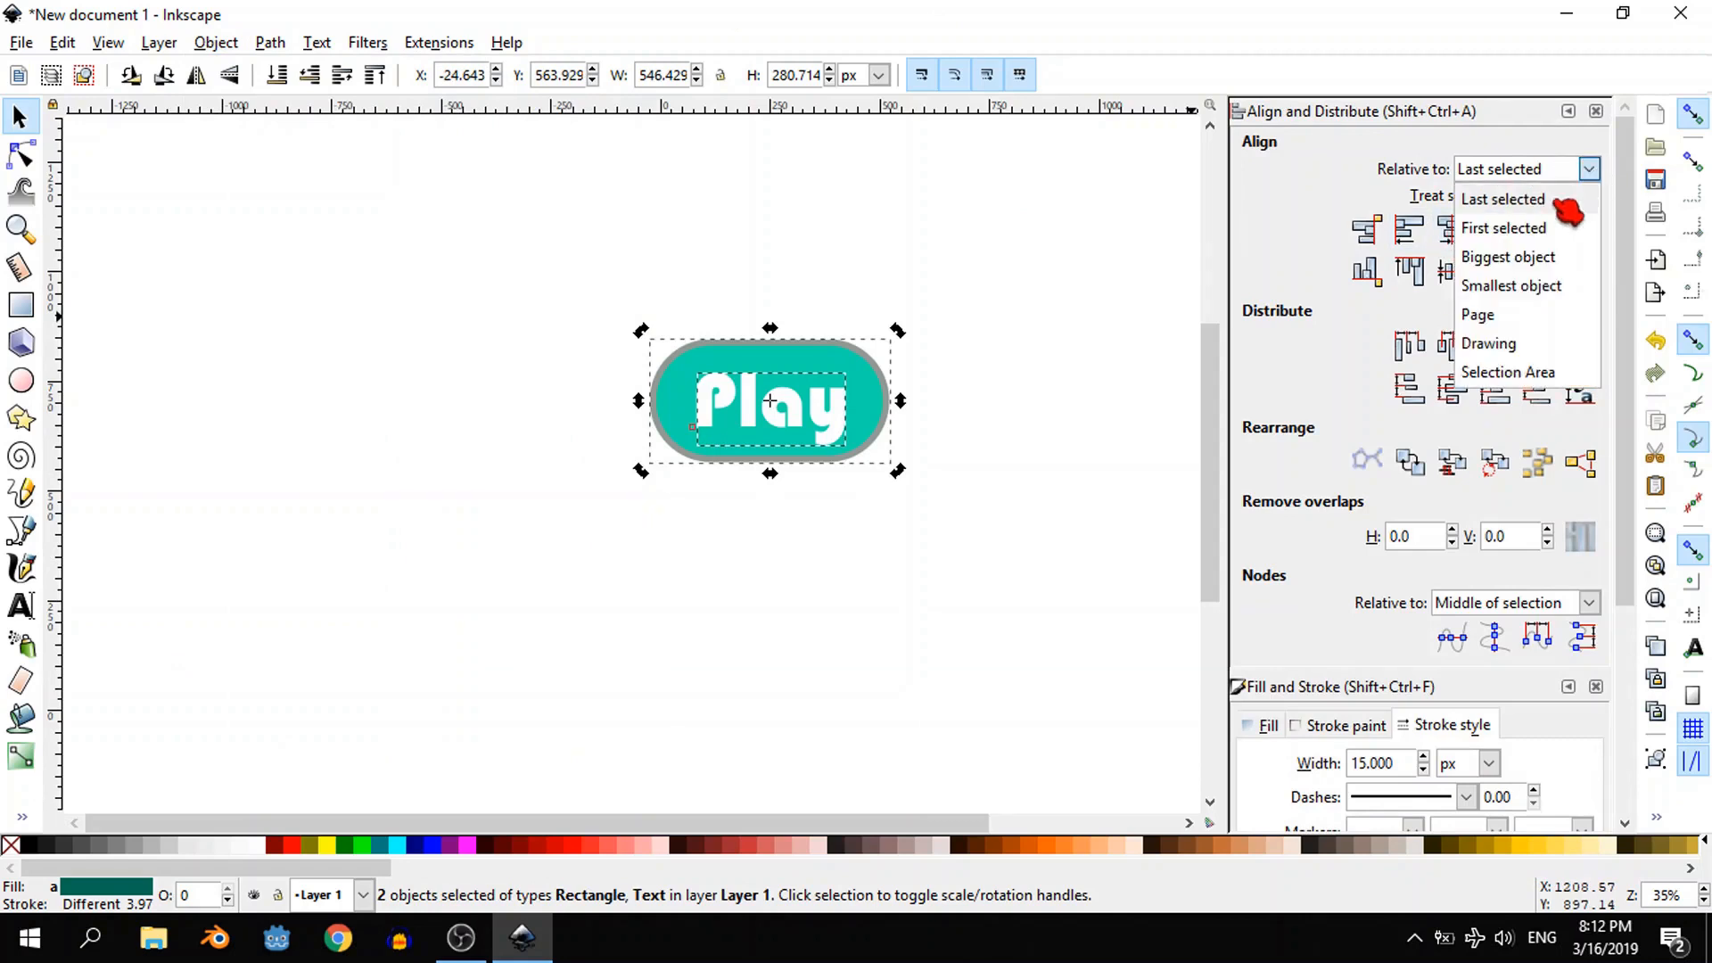
click(1508, 206)
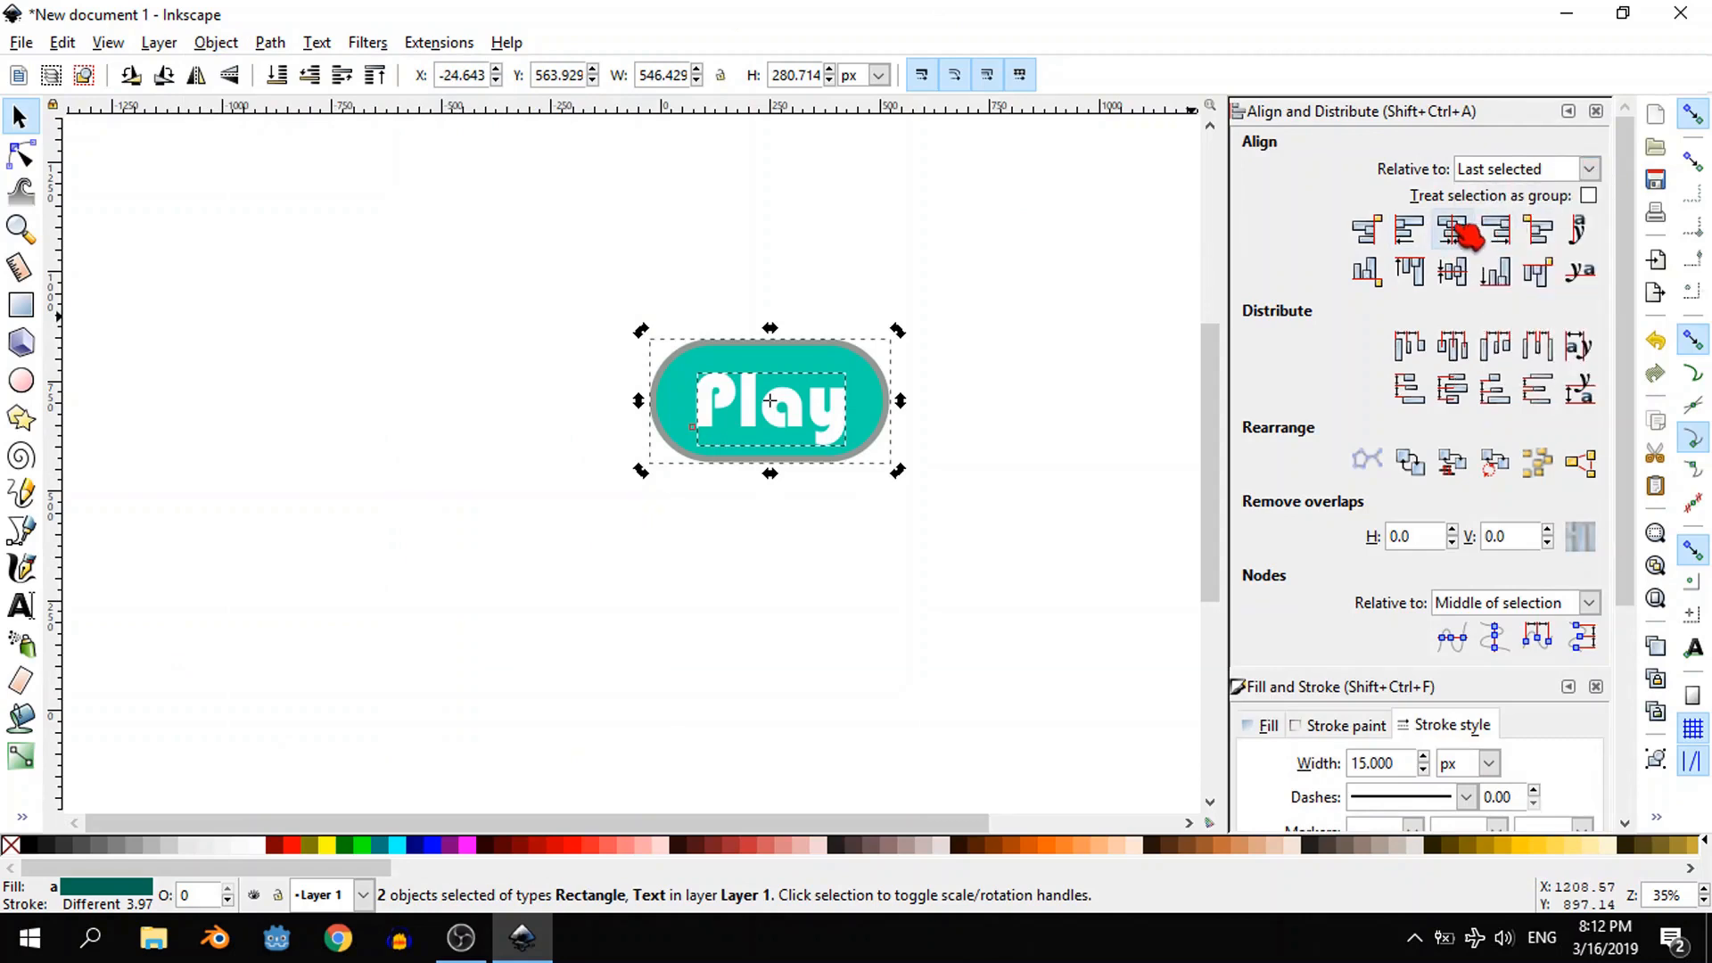
click(1456, 230)
click(1454, 272)
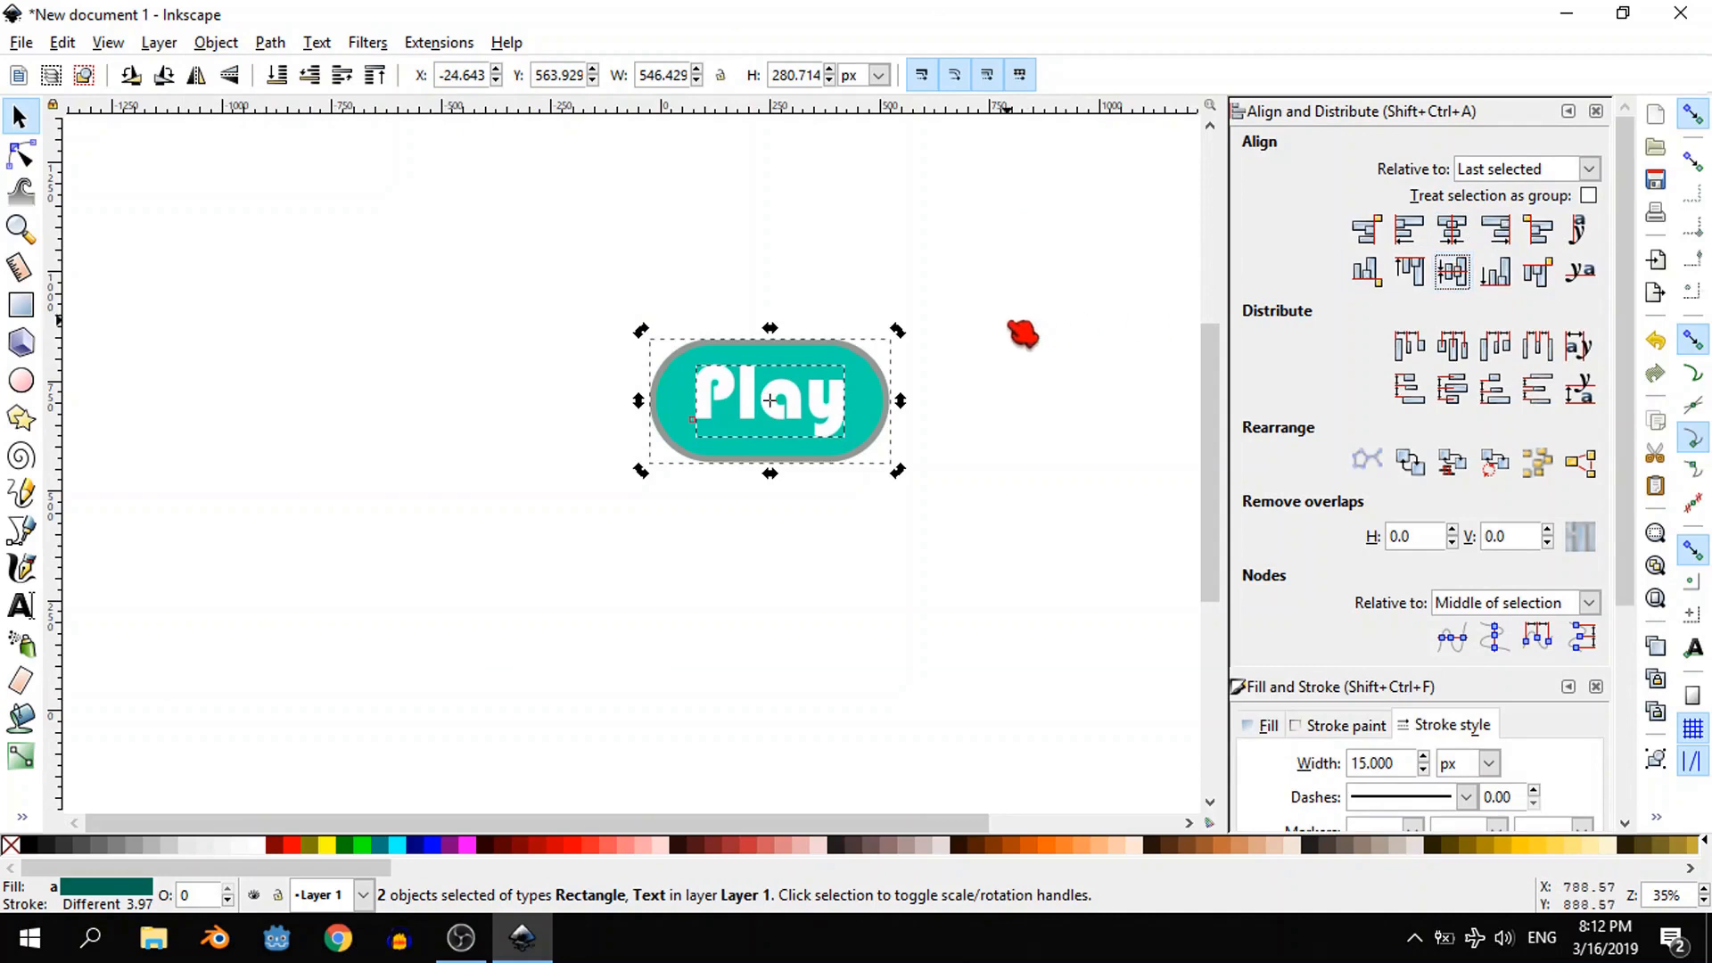
- Duplicate the button shape with its text twice and stack the copies in a column below the original
click(906, 367)
drag(578, 270, 966, 551)
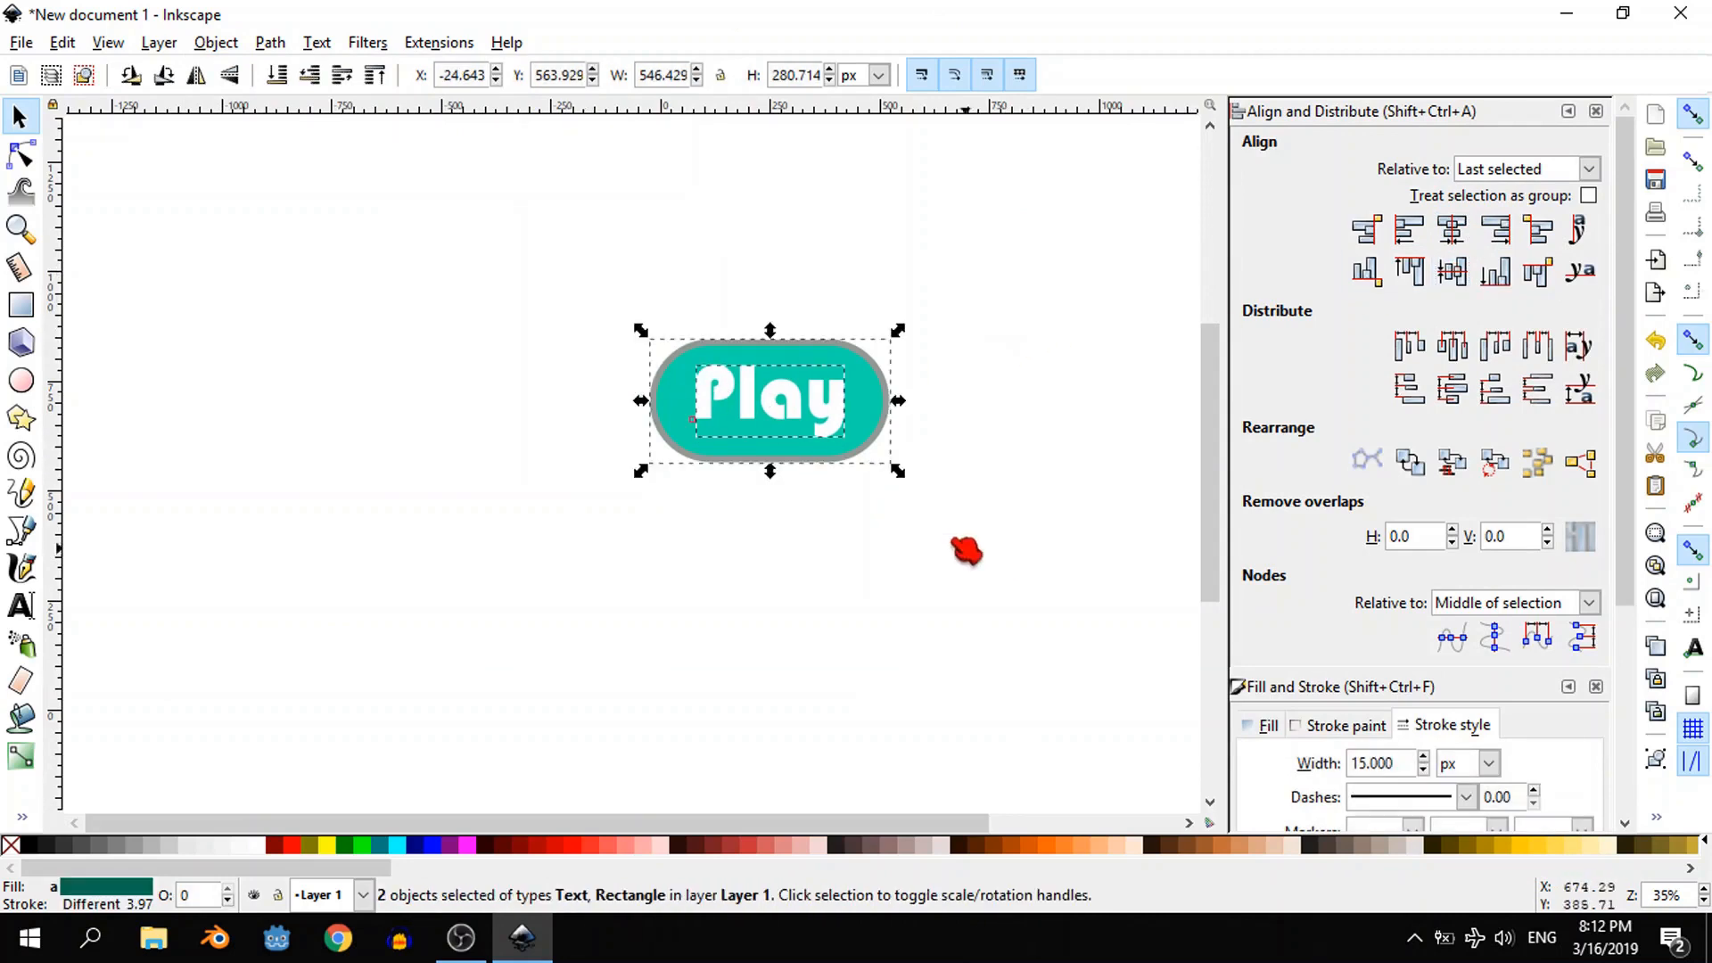
key(ctrl+d)
drag(814, 428, 811, 592)
scroll(919, 486, down, 4)
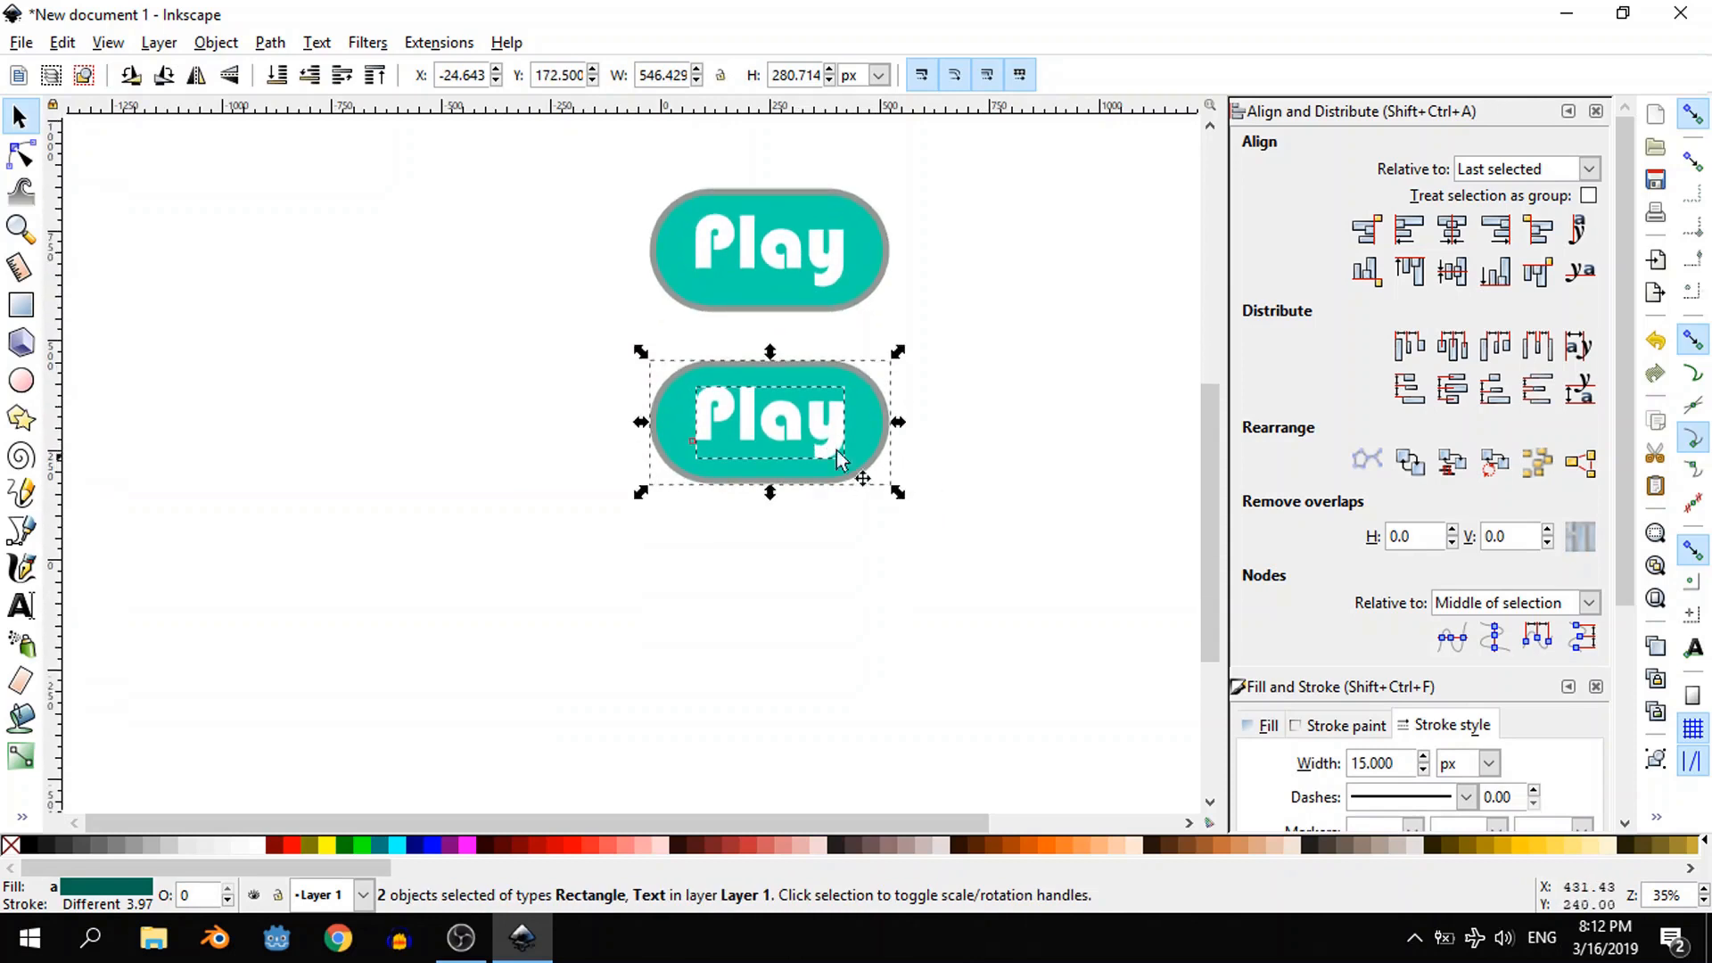
drag(807, 437, 821, 605)
key(ctrl+d)
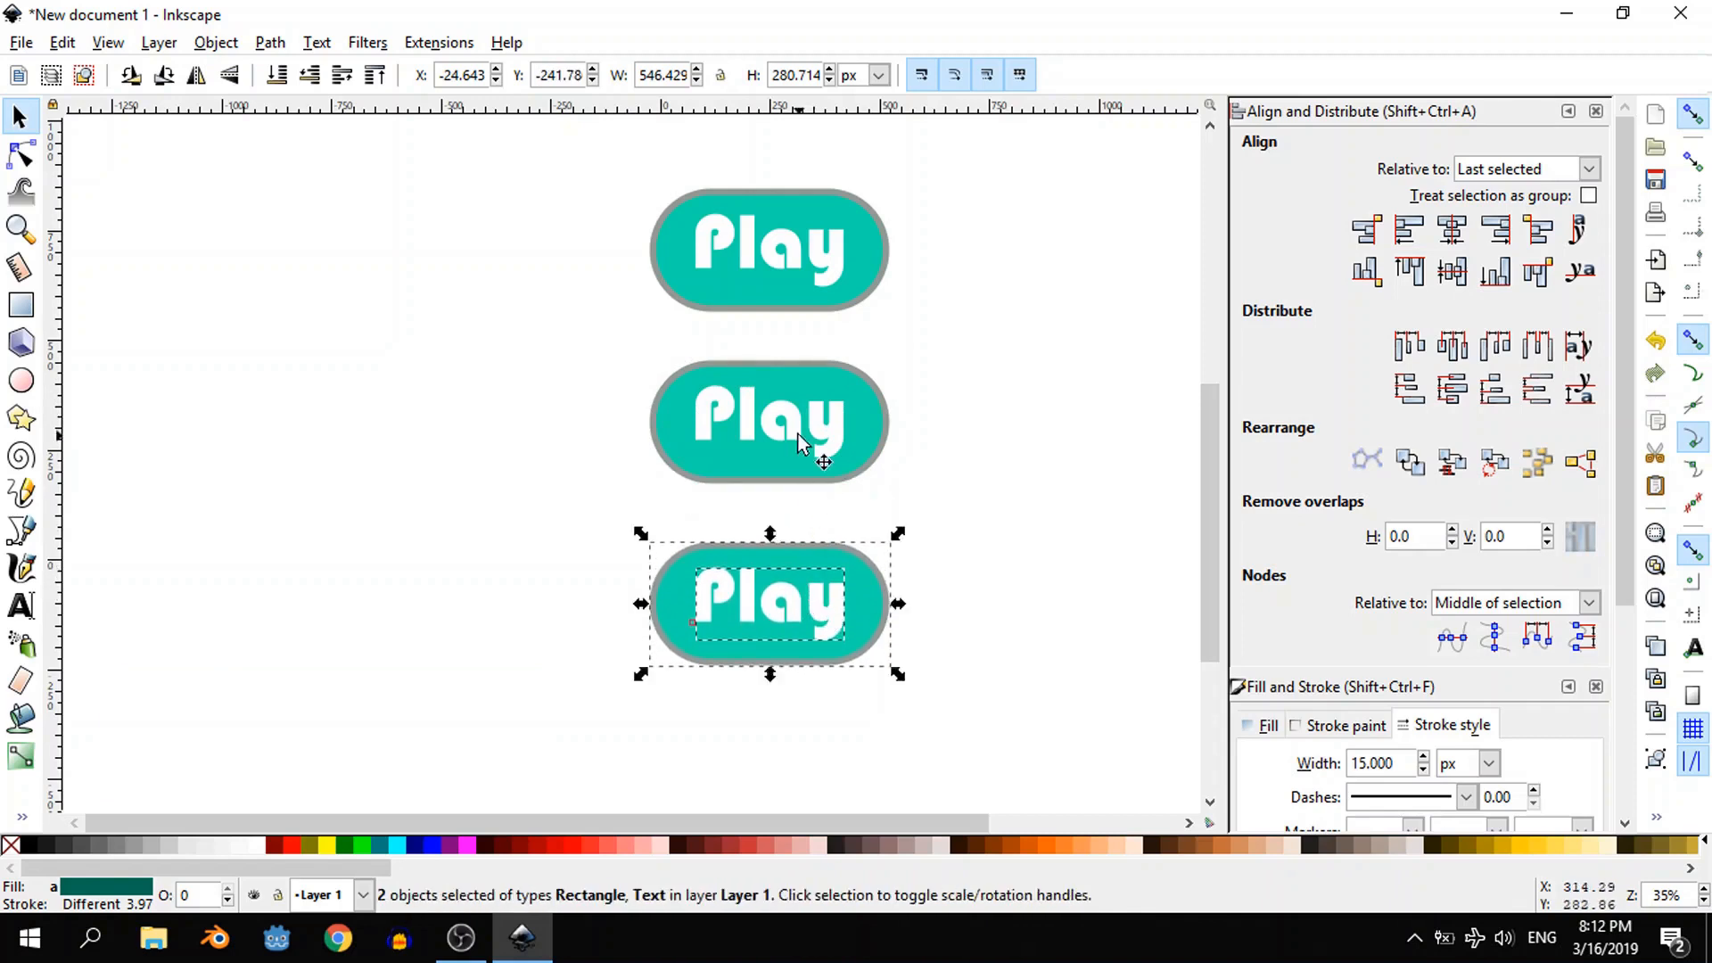
- Change the middle button's label to "Help"
ctrl+click(800, 439)
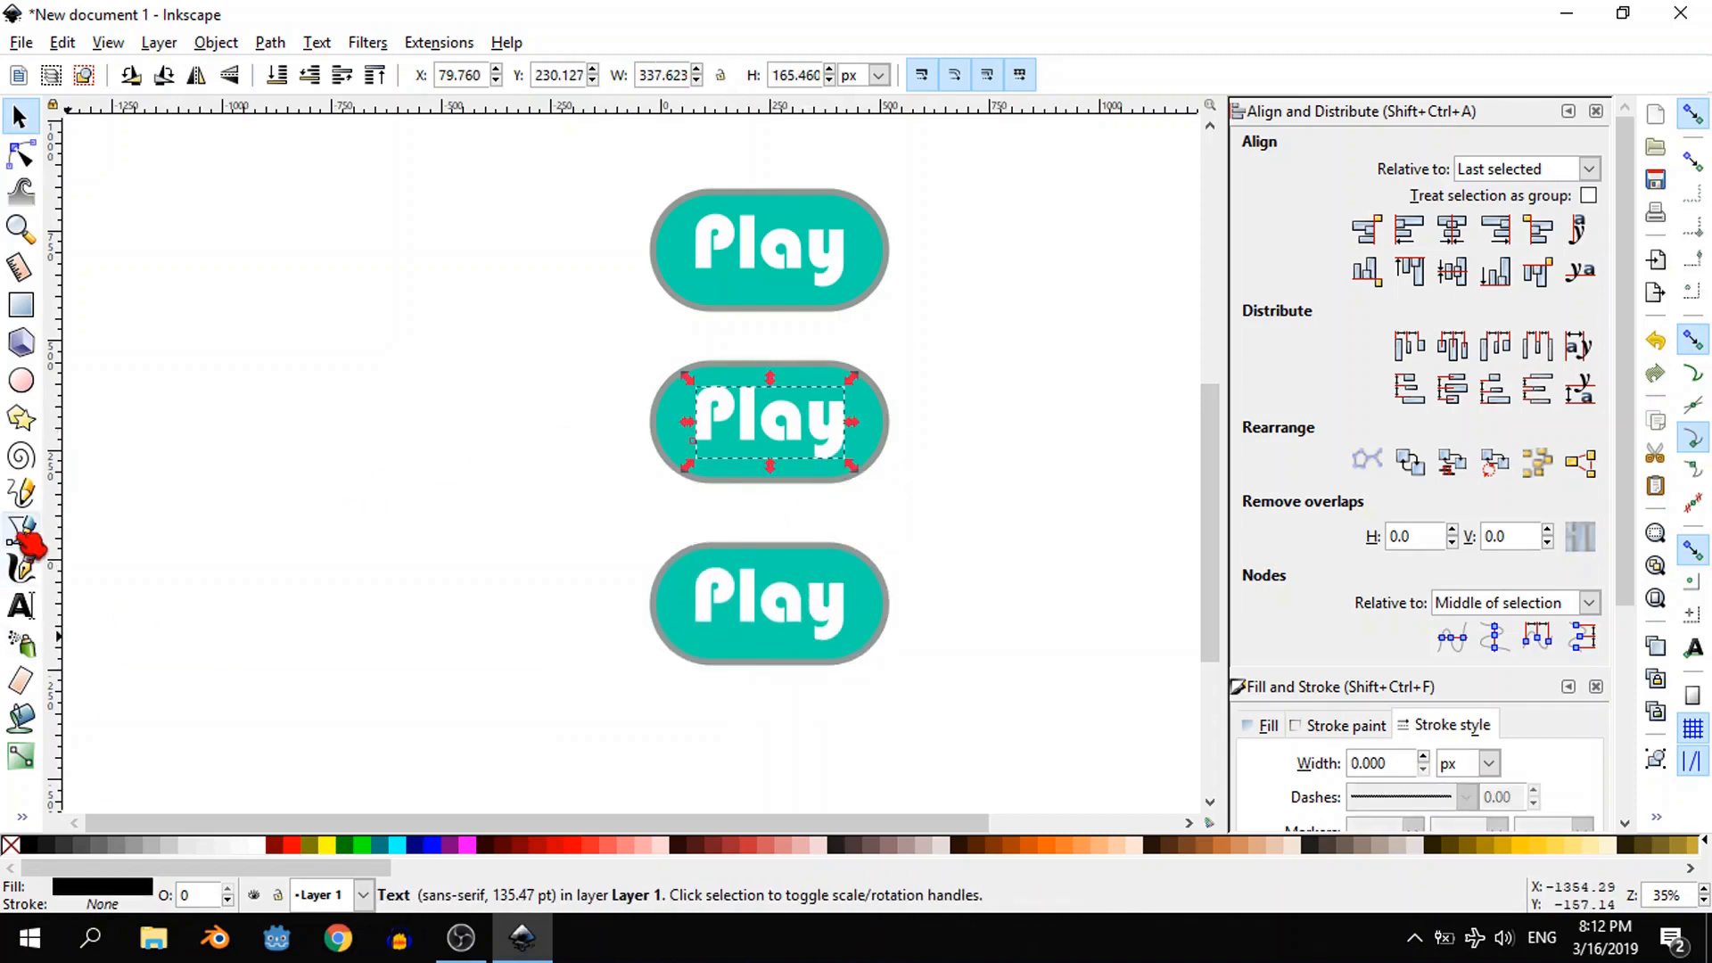
click(21, 607)
key(ctrl+a)
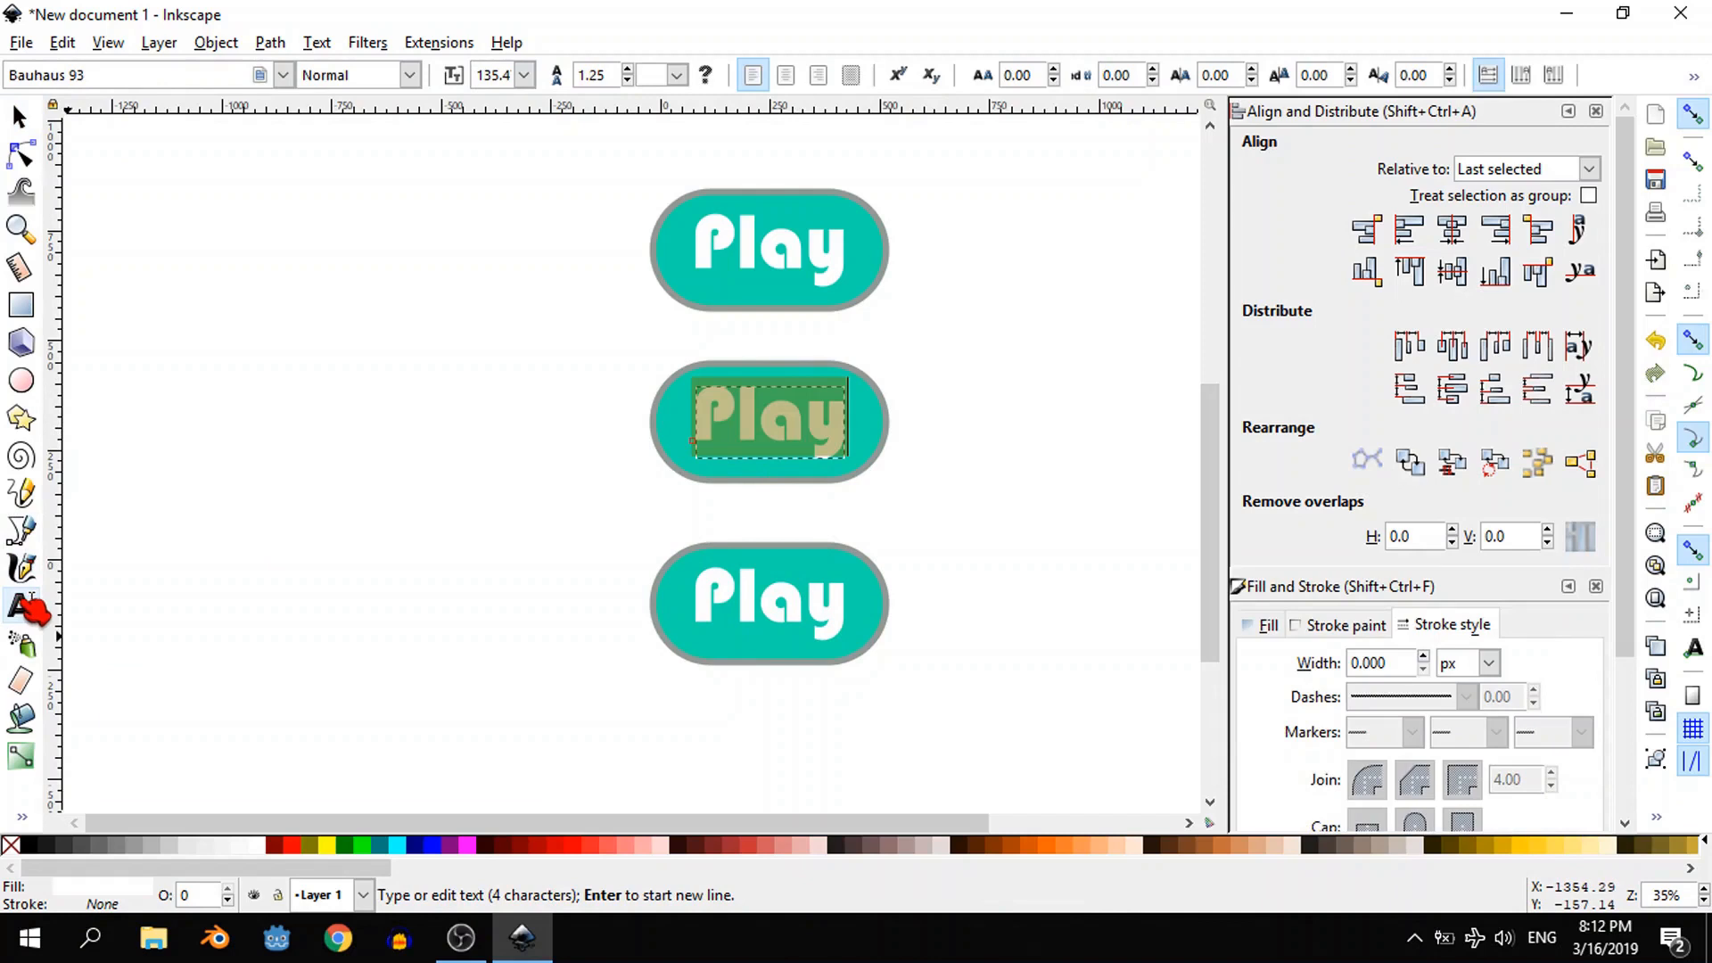
text(Help)
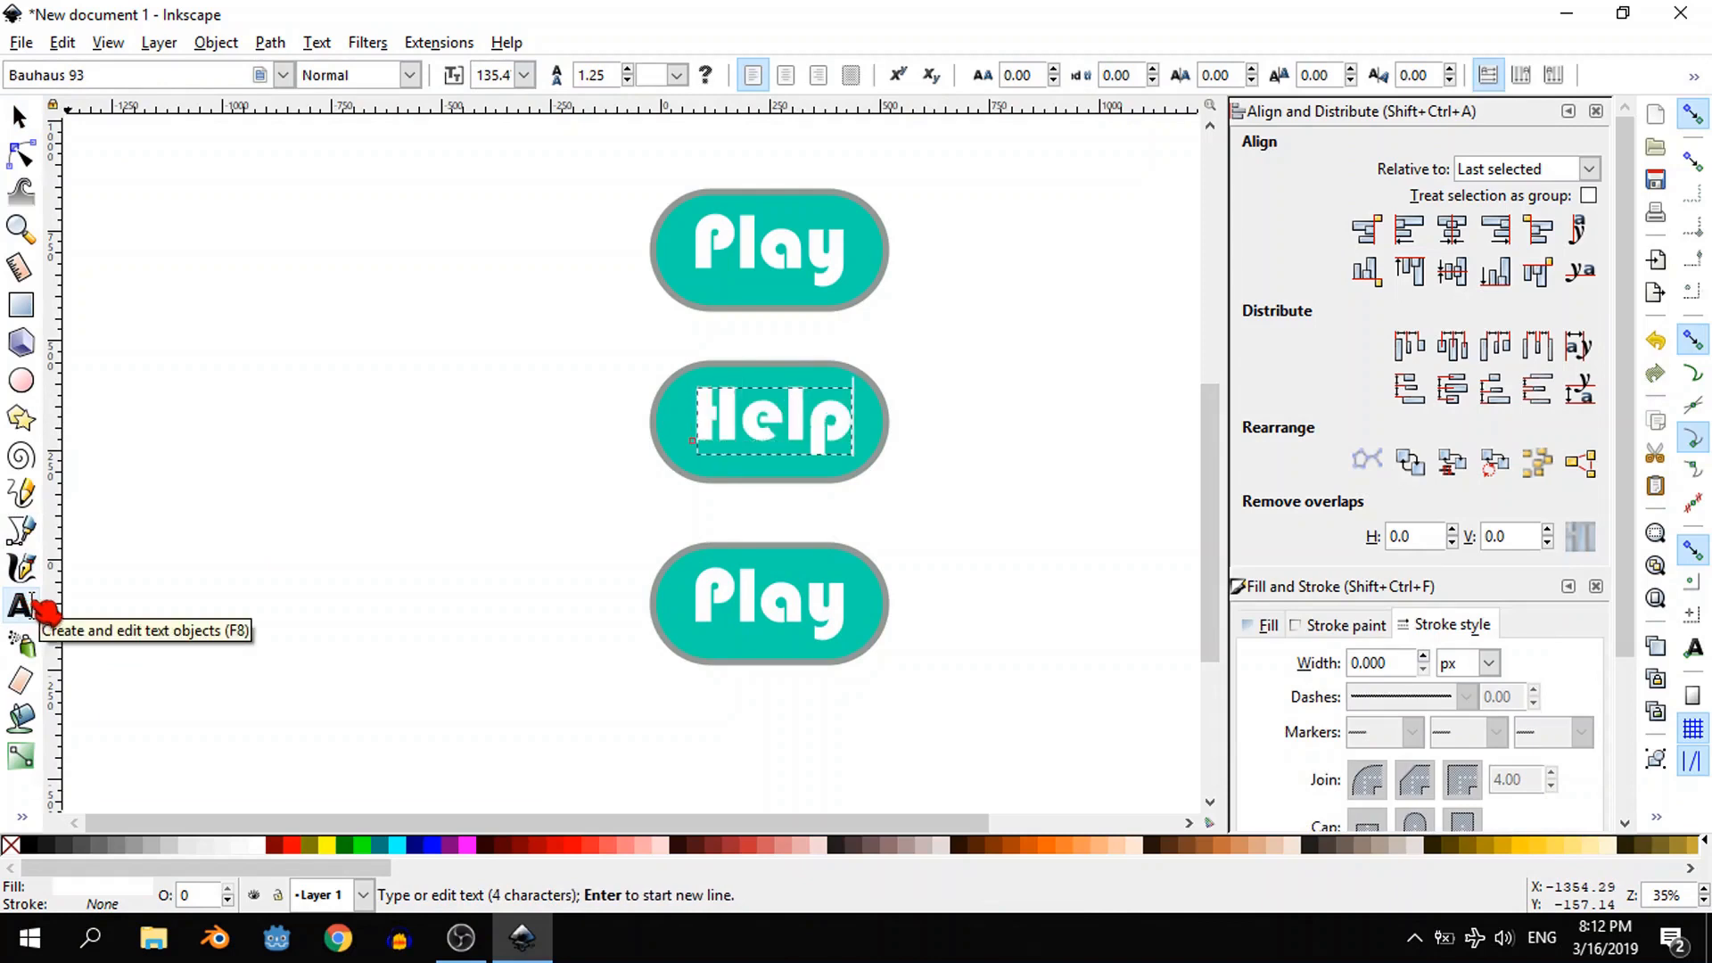
- Change the lowest button's label from the copied "Play" text to "Exit"
click(805, 603)
key(ctrl+a)
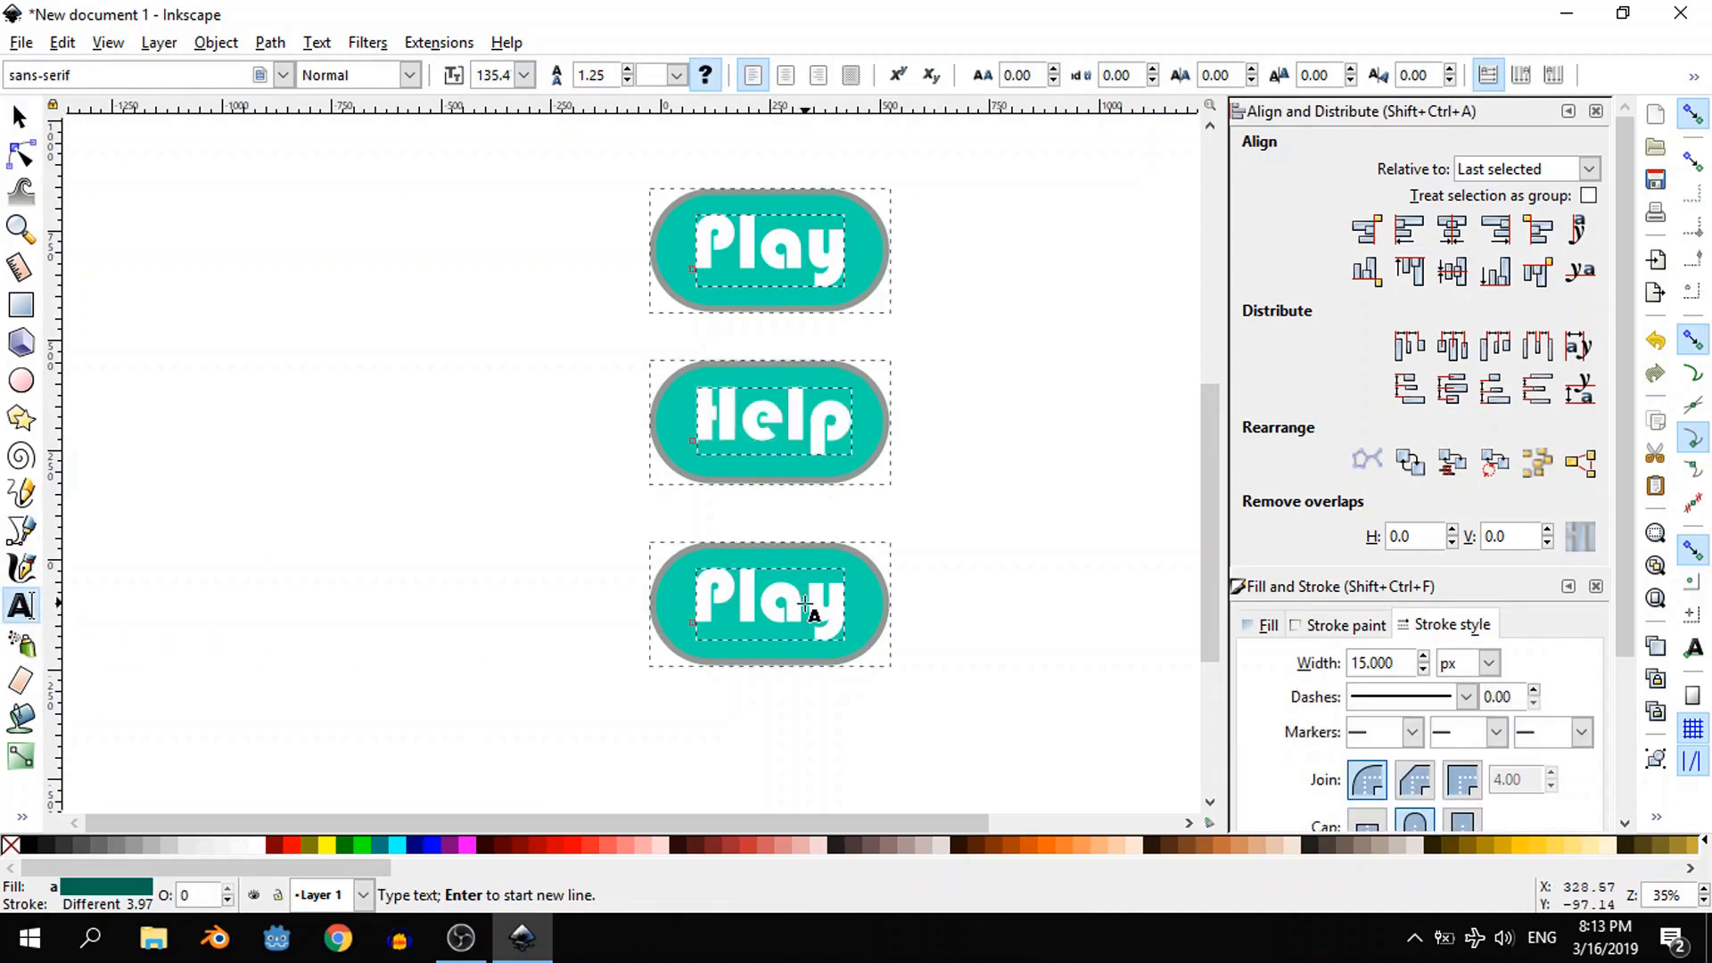
click(828, 622)
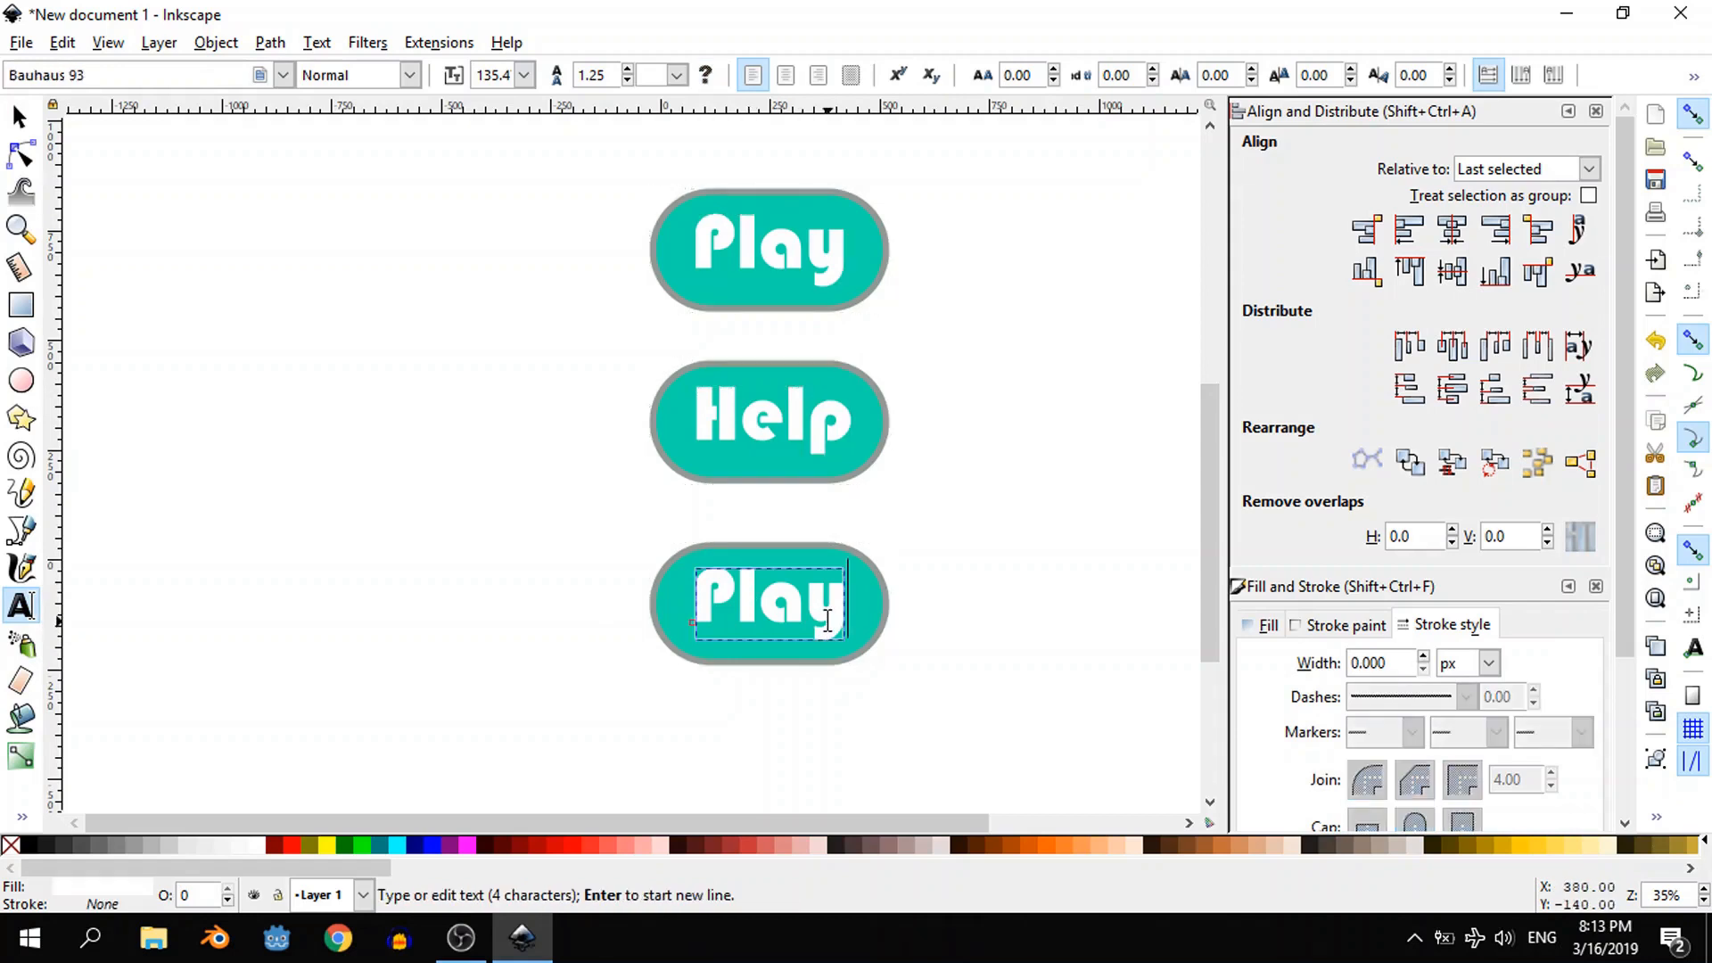
key(ctrl+a)
text(Exit)
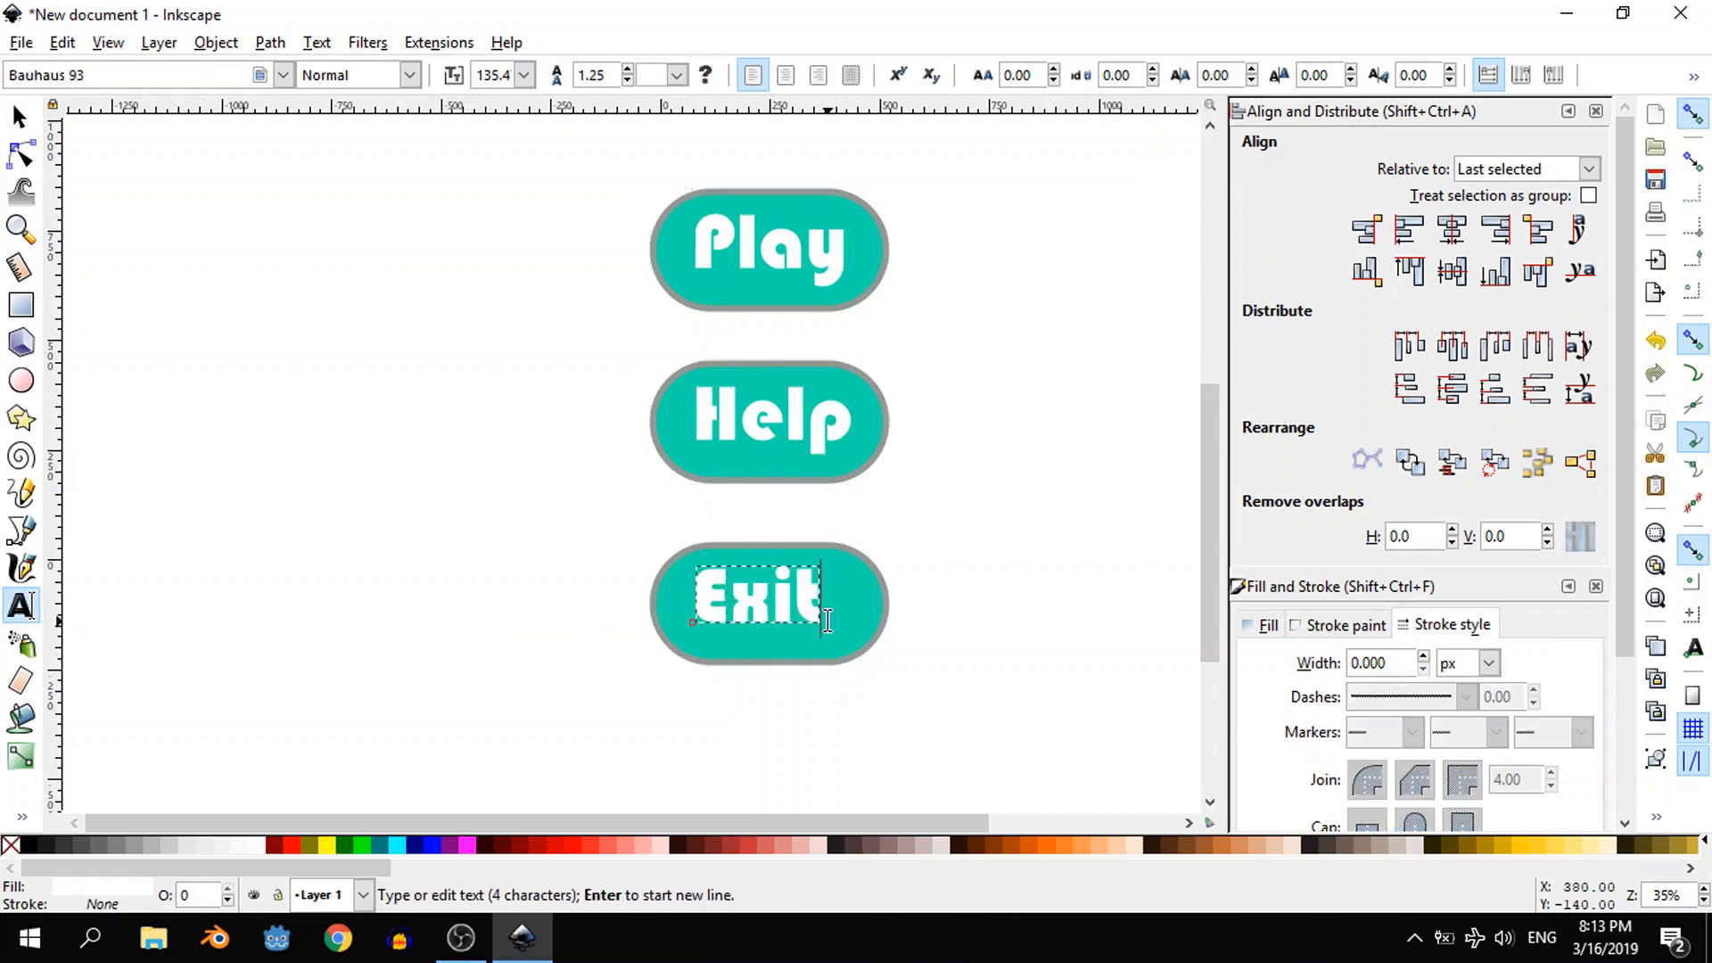
- Centre the "Help" text horizontally and vertically on its button shape, relative to the last selected object
click(18, 116)
click(764, 428)
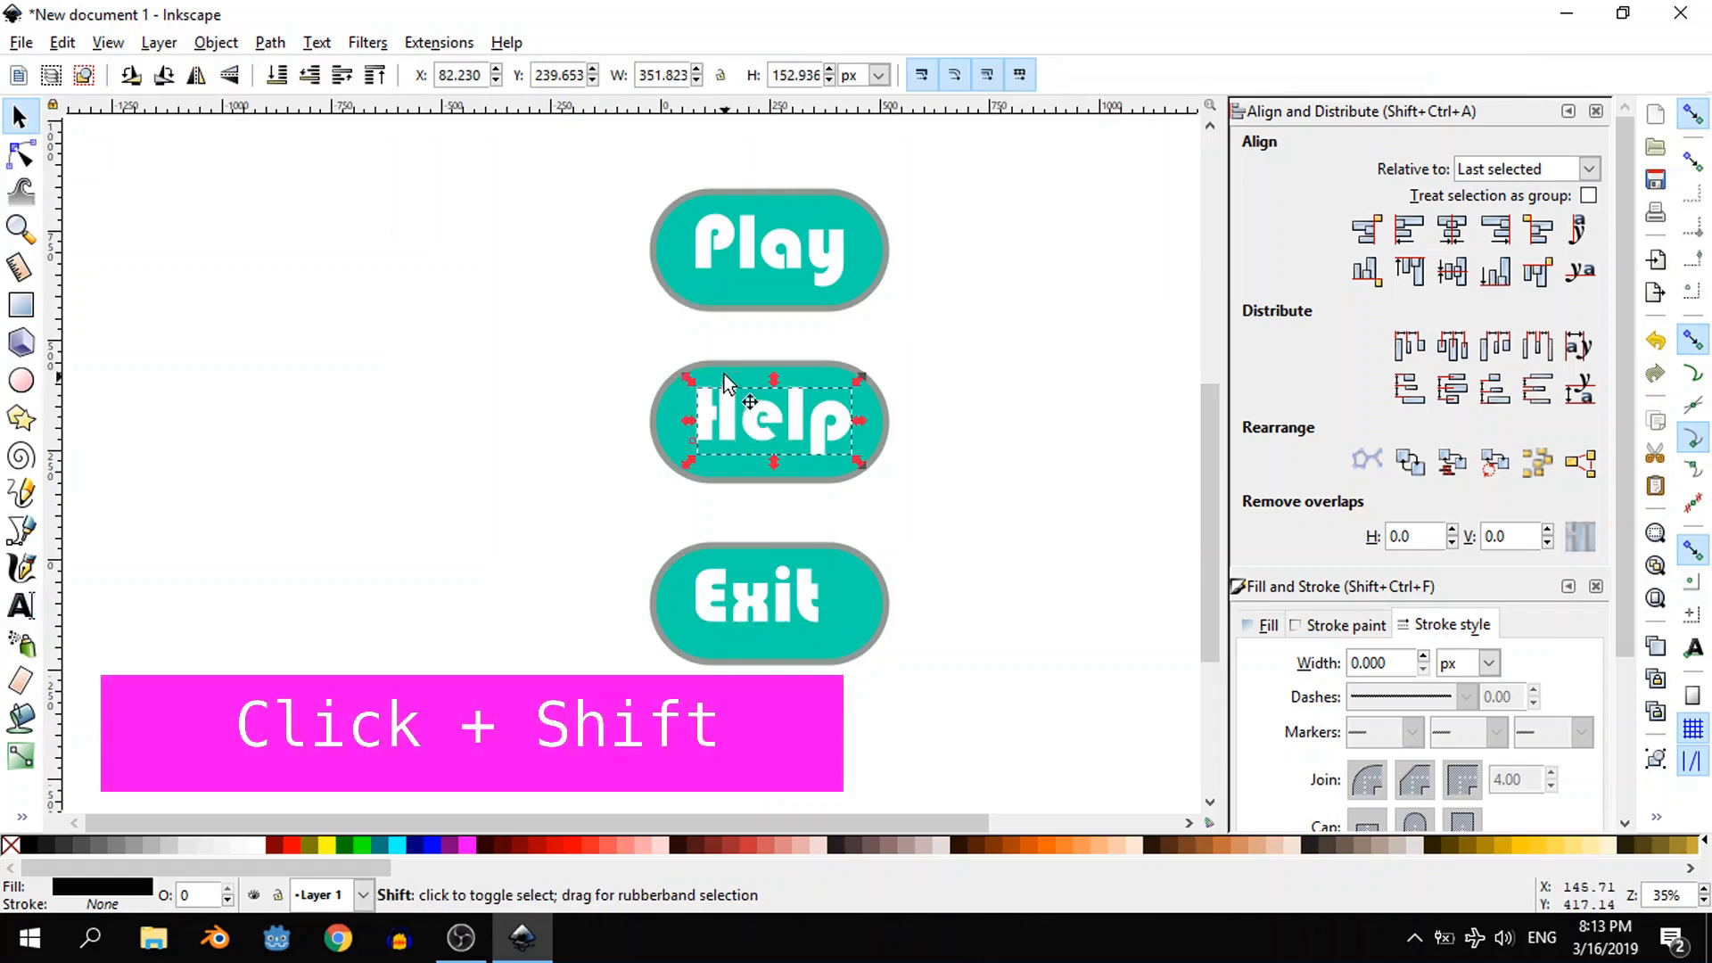
shift+click(727, 393)
click(1452, 229)
click(1453, 270)
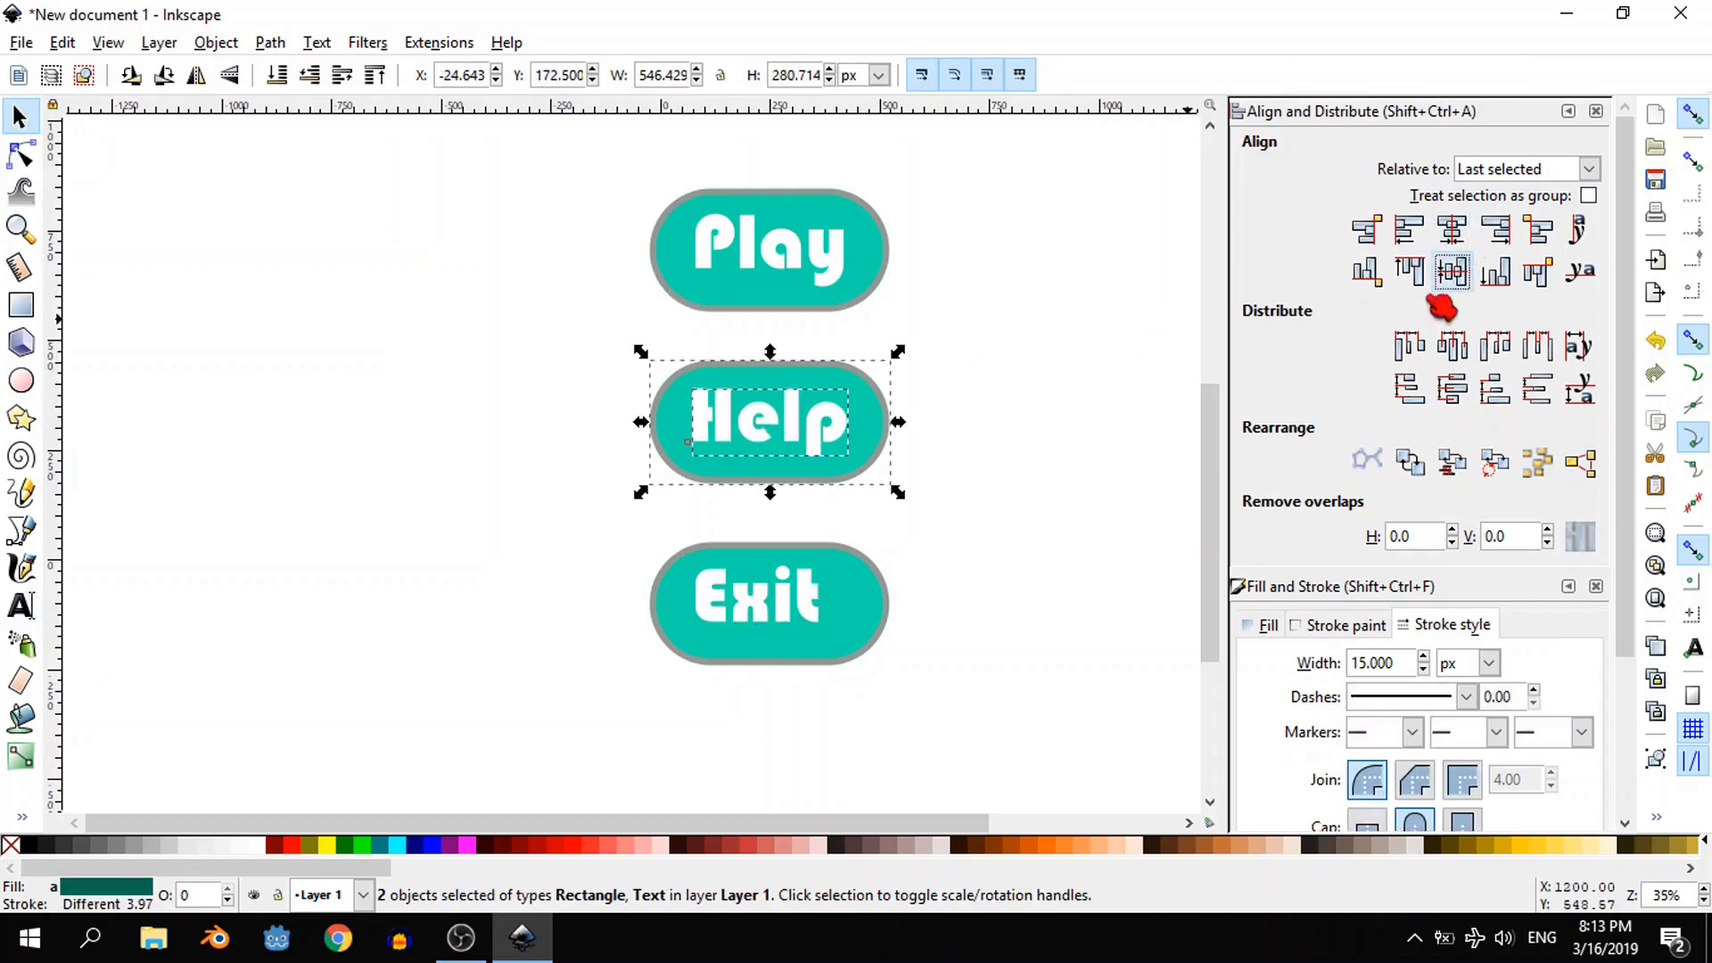
- Centre the "Exit" text horizontally and vertically on its button shape and clear the selection
click(807, 606)
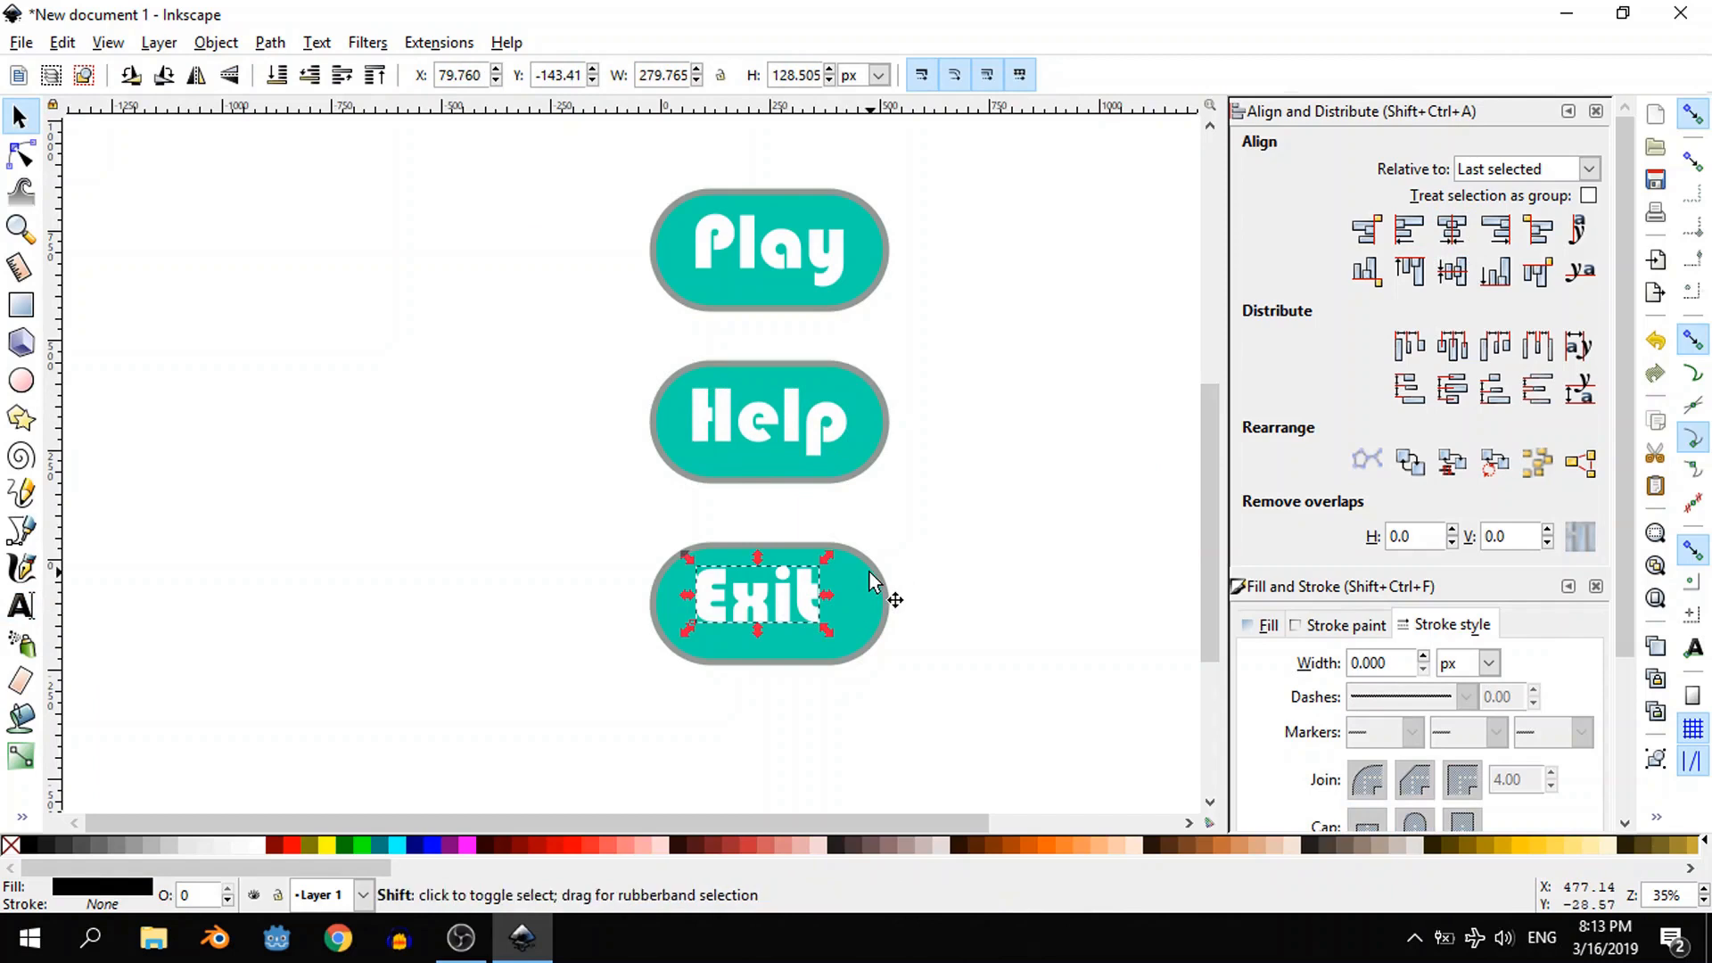
shift+click(883, 589)
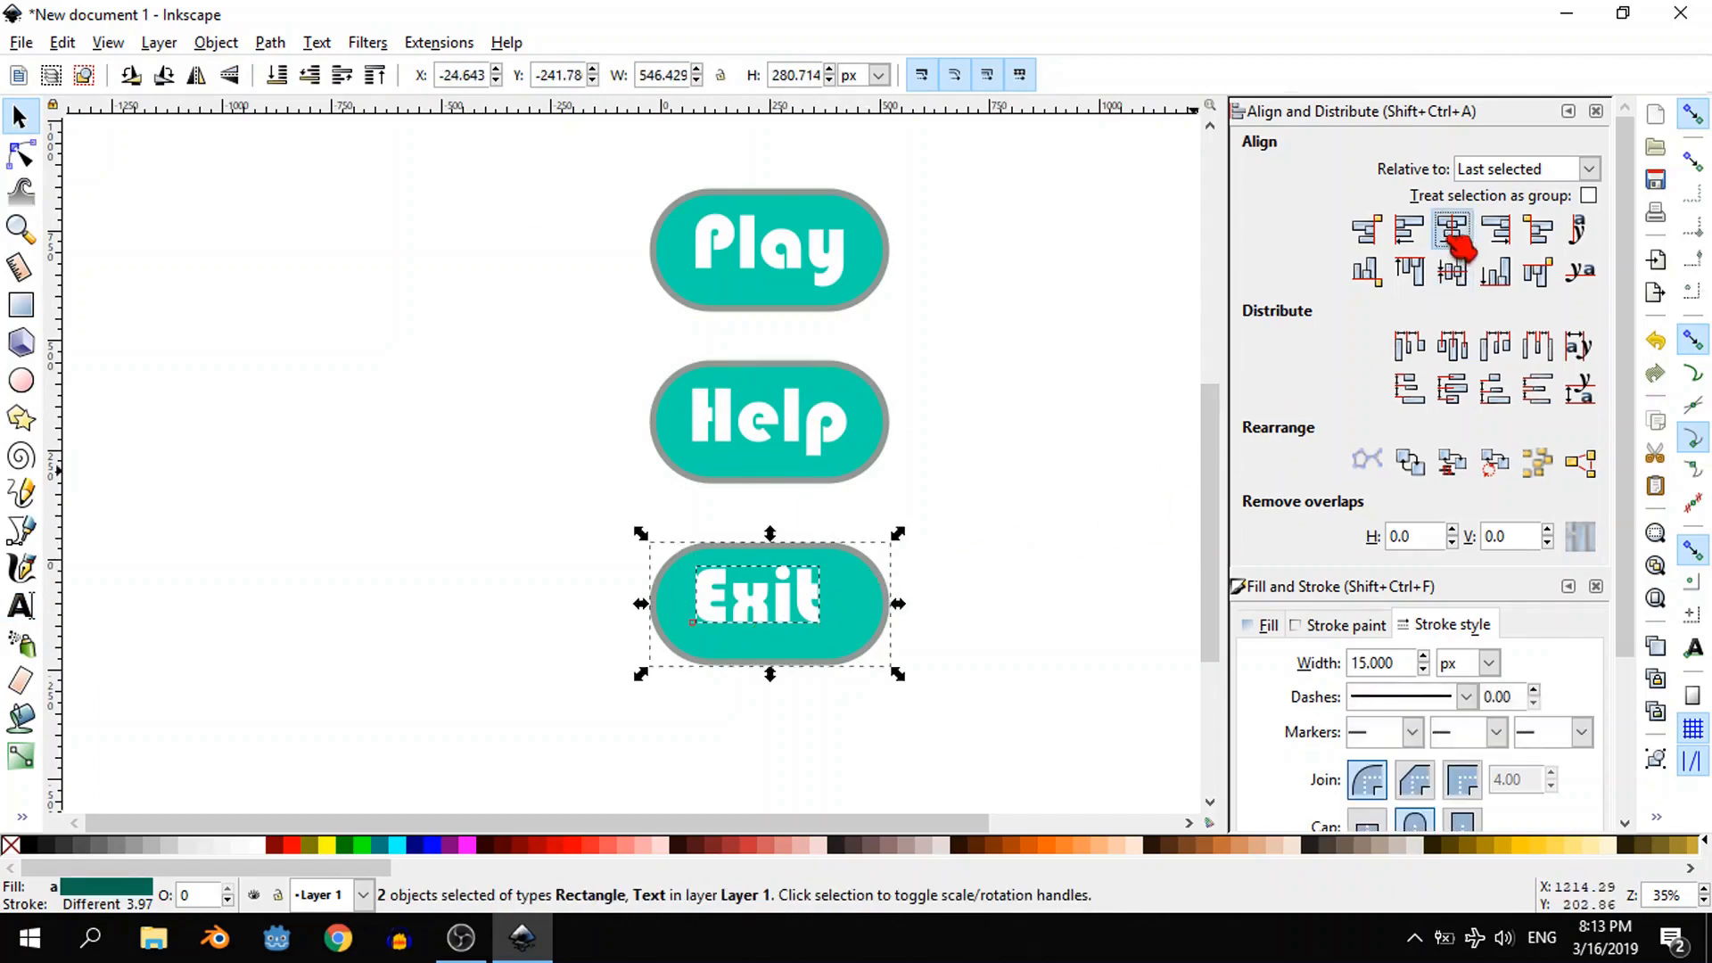
click(1454, 232)
click(1454, 270)
click(1086, 398)
- Draw a rectangle of about 1520 × 1640 px covering all three buttons and reduce its corner radius to 0
ctrl+scroll(959, 386, down, 1)
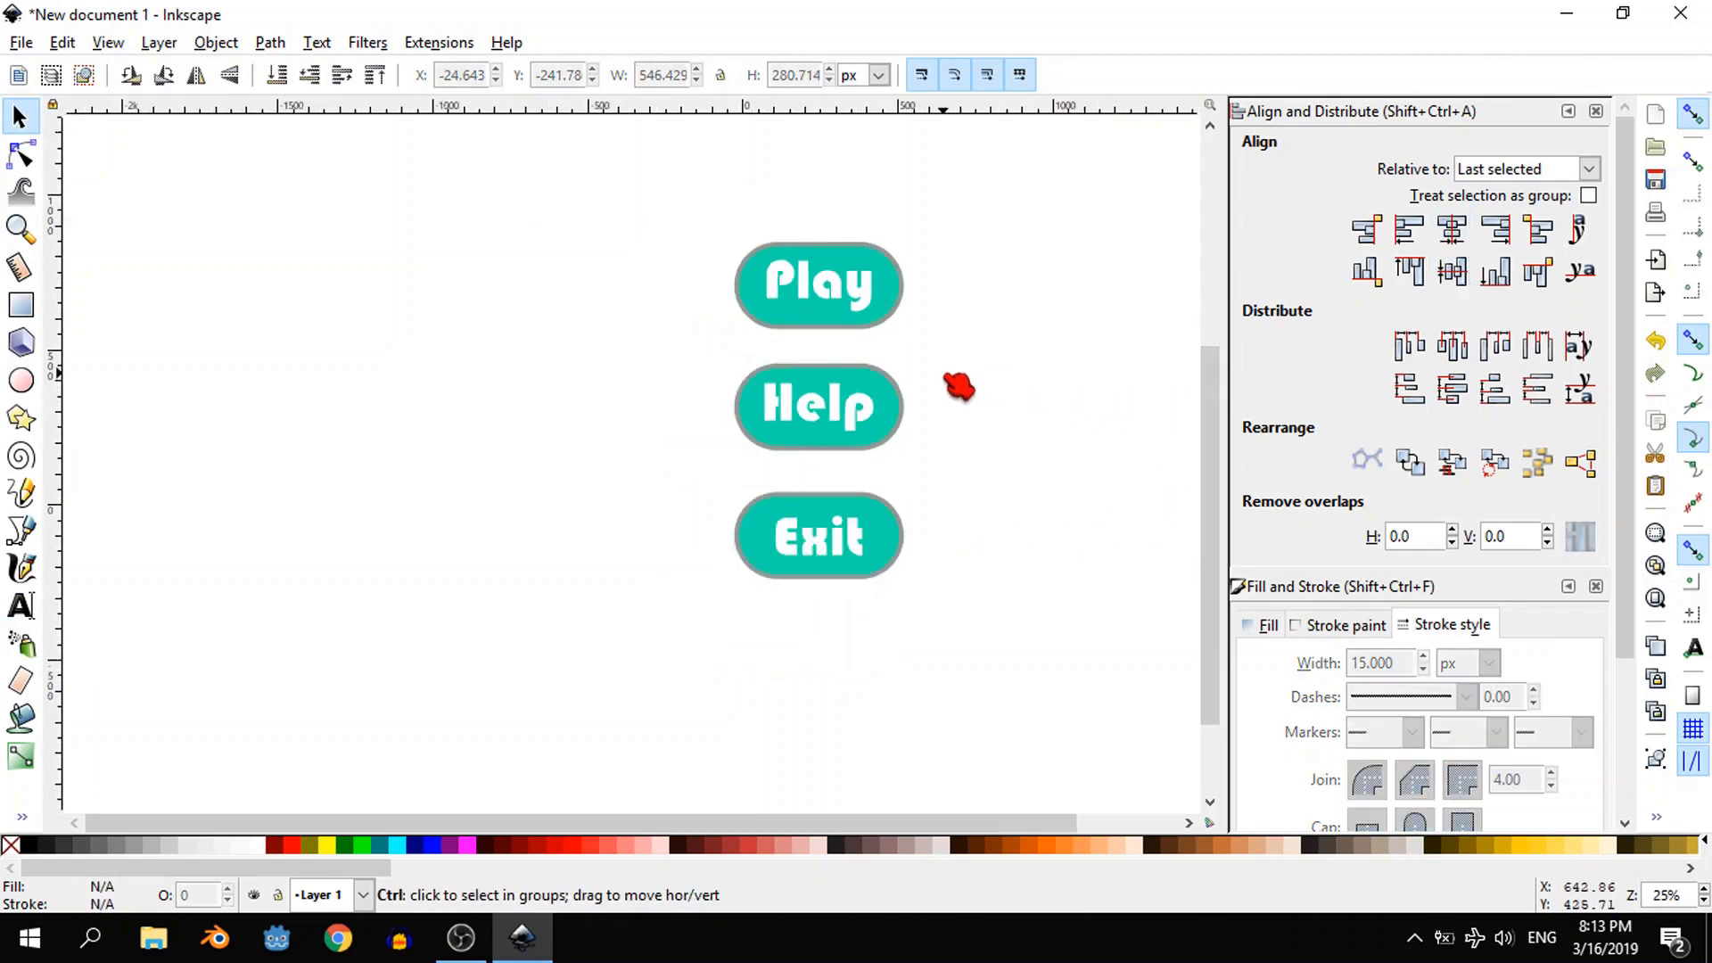
ctrl+scroll(960, 386, down, 1)
click(21, 304)
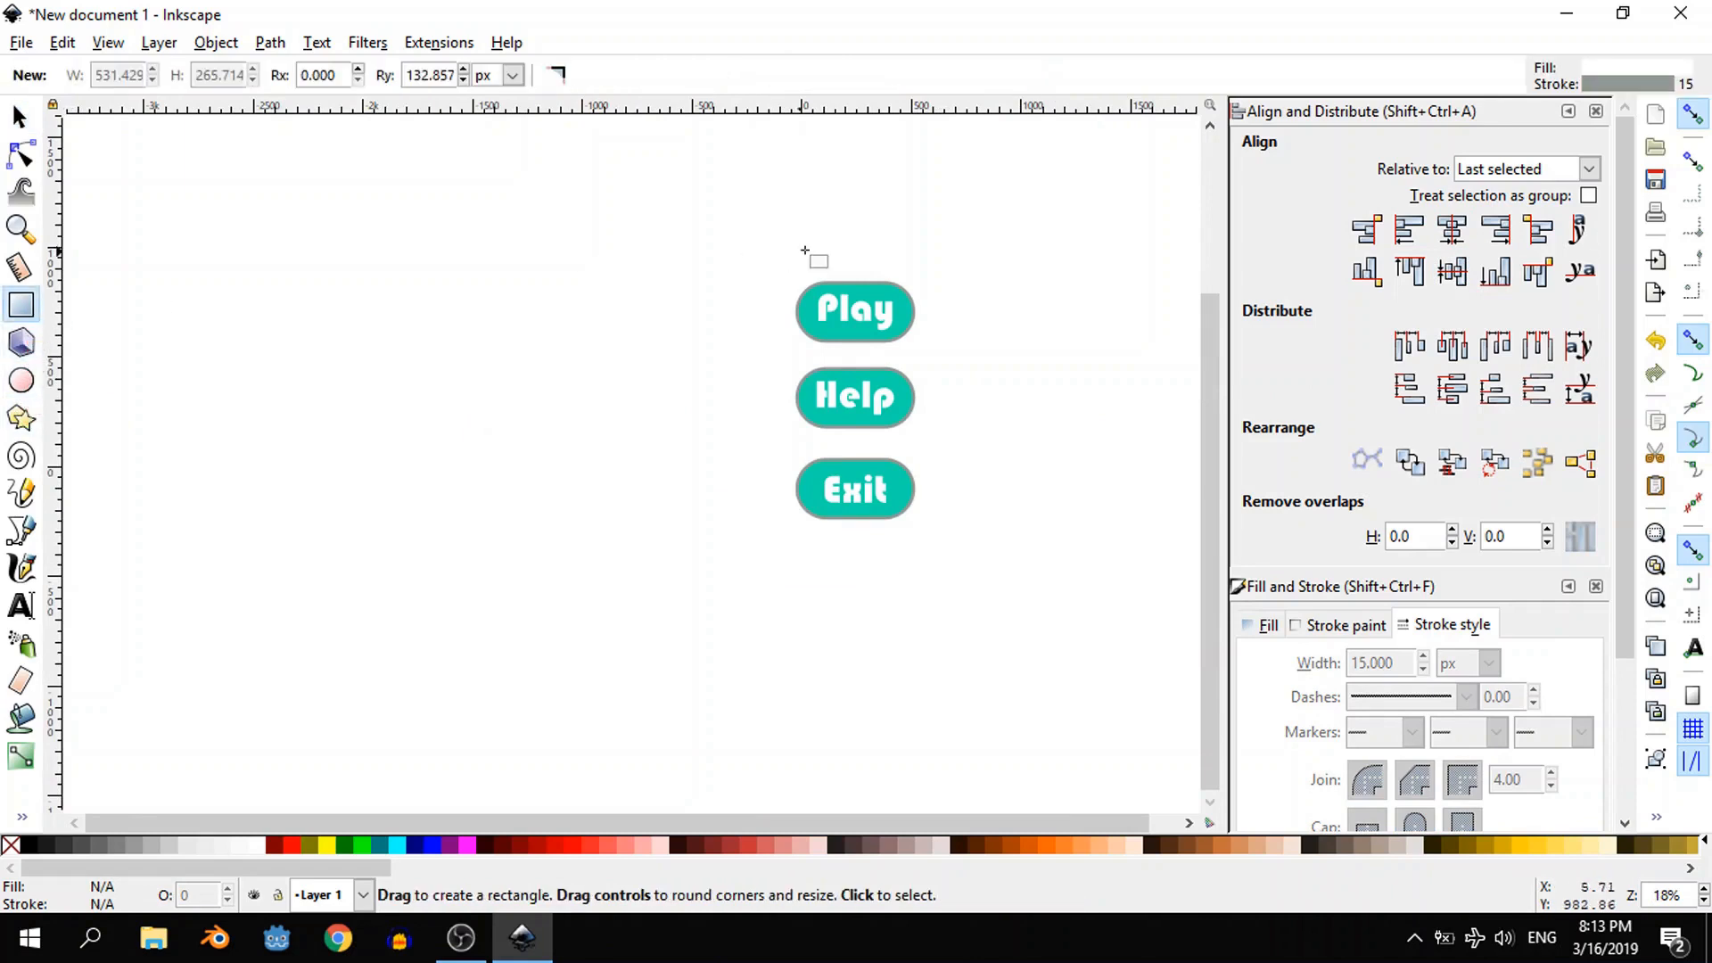
drag(720, 232, 1055, 592)
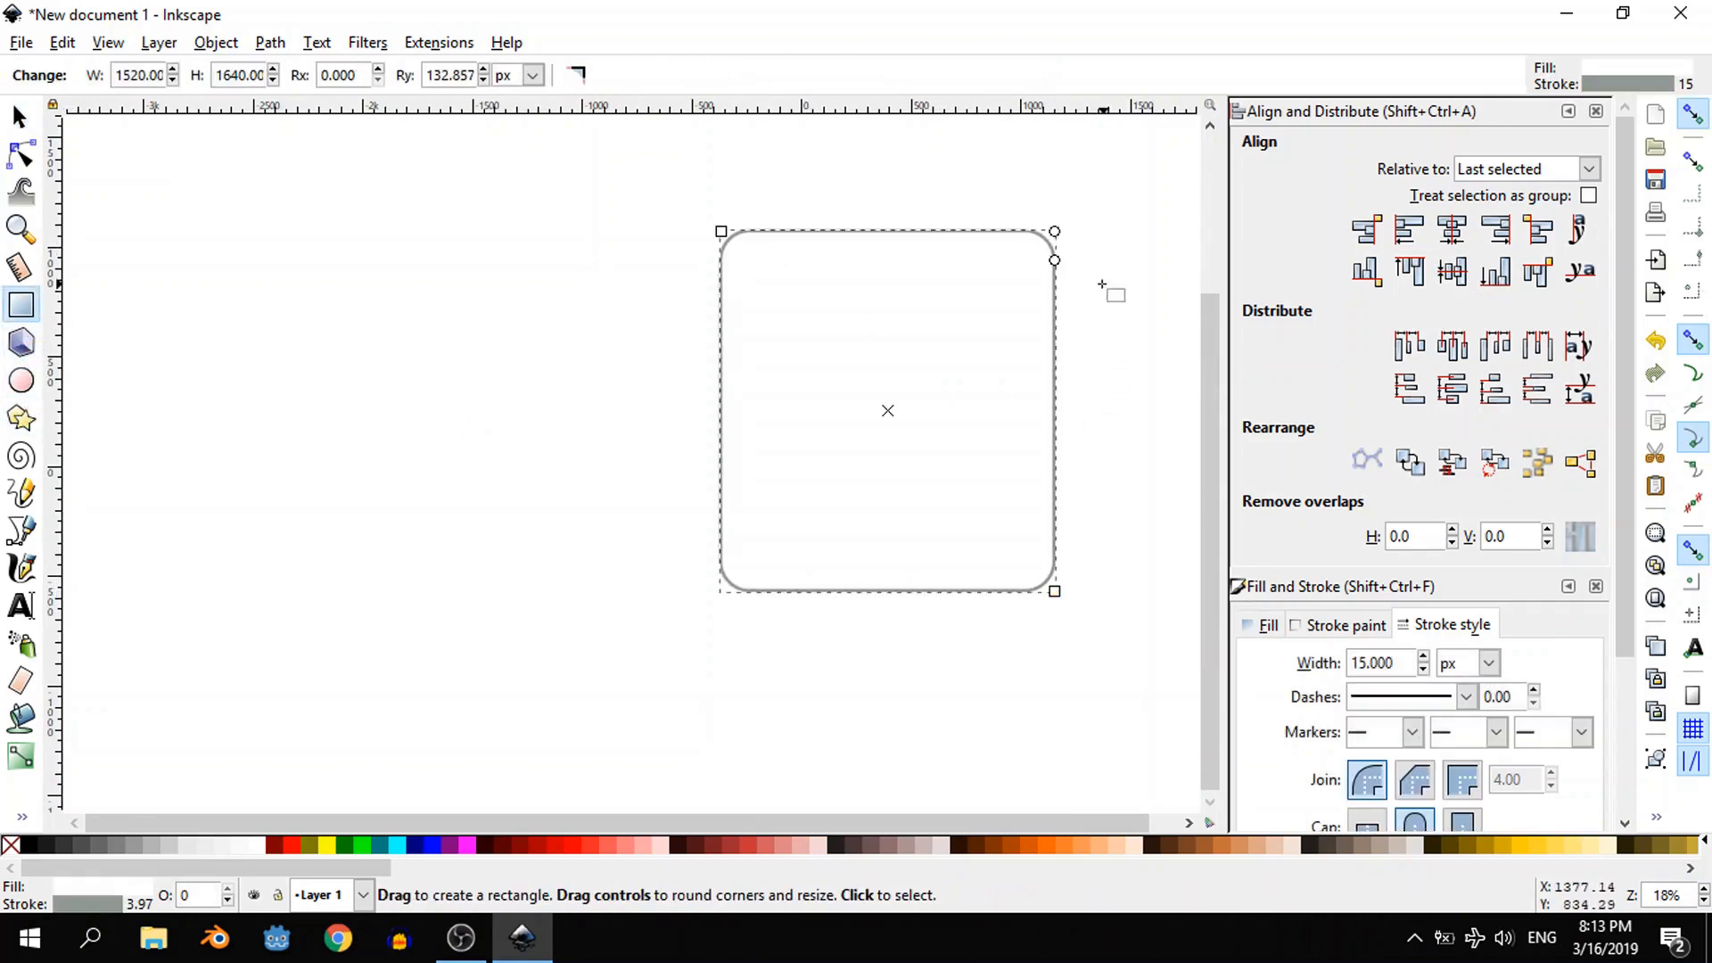
drag(1055, 261, 1052, 196)
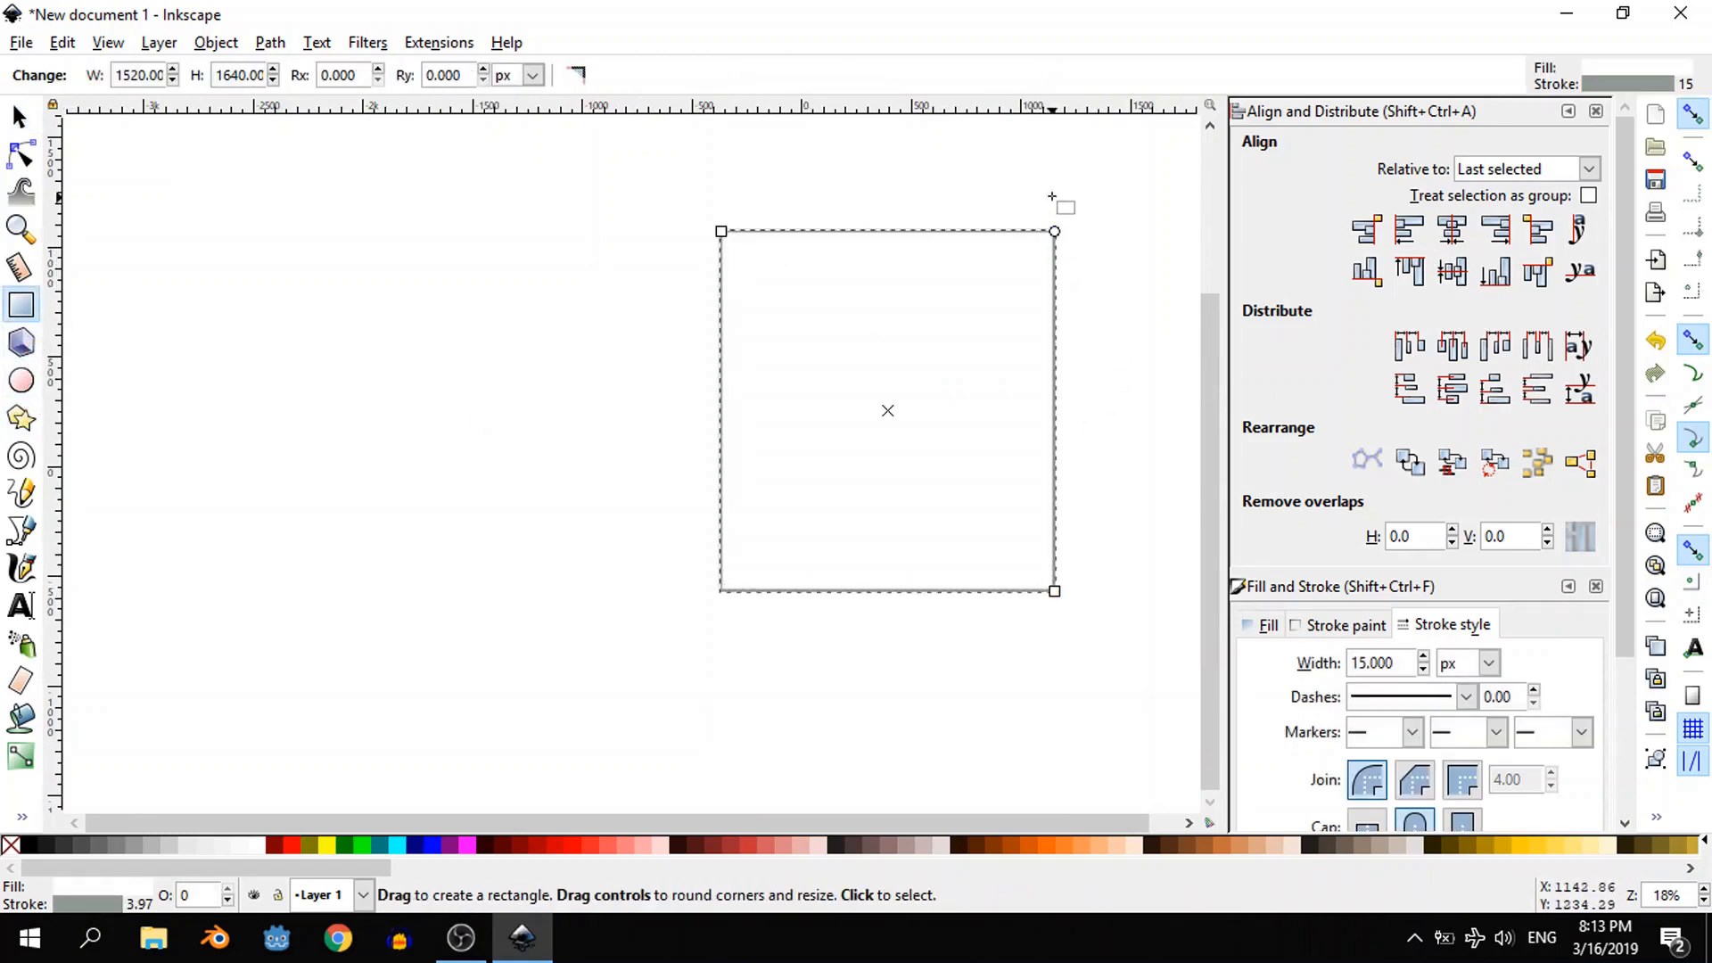
- Give the rectangle a near-black fill without stroke and lower it to the bottom, behind the buttons
shift+click(11, 844)
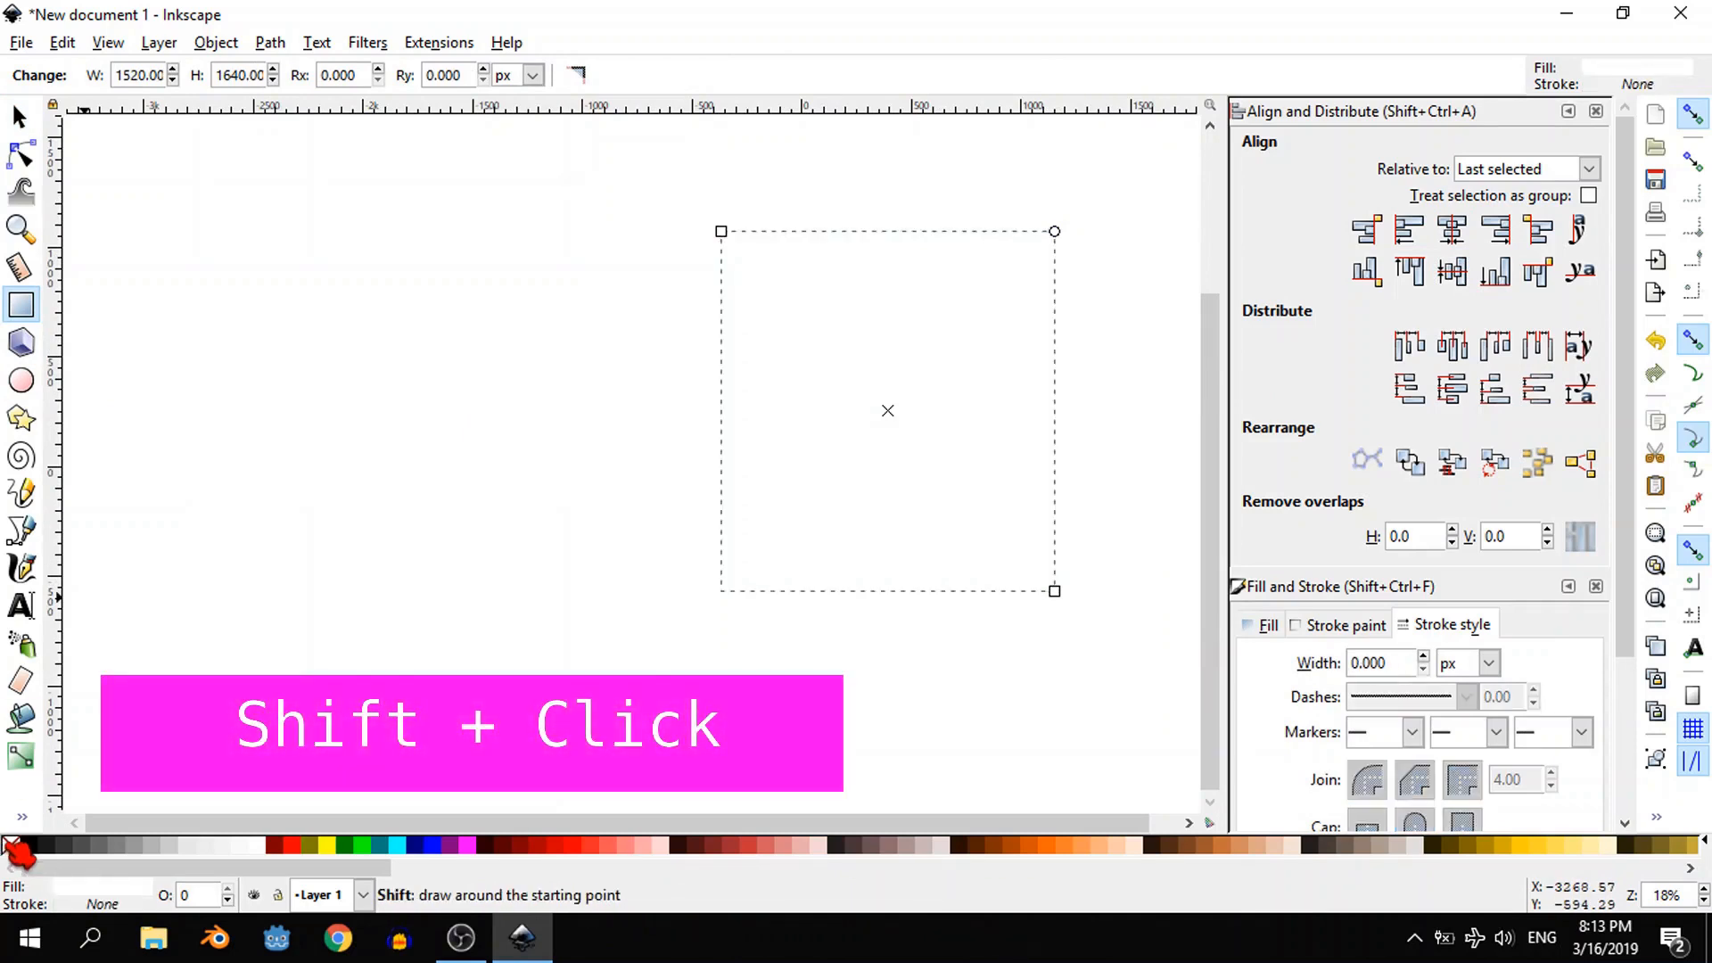
click(45, 848)
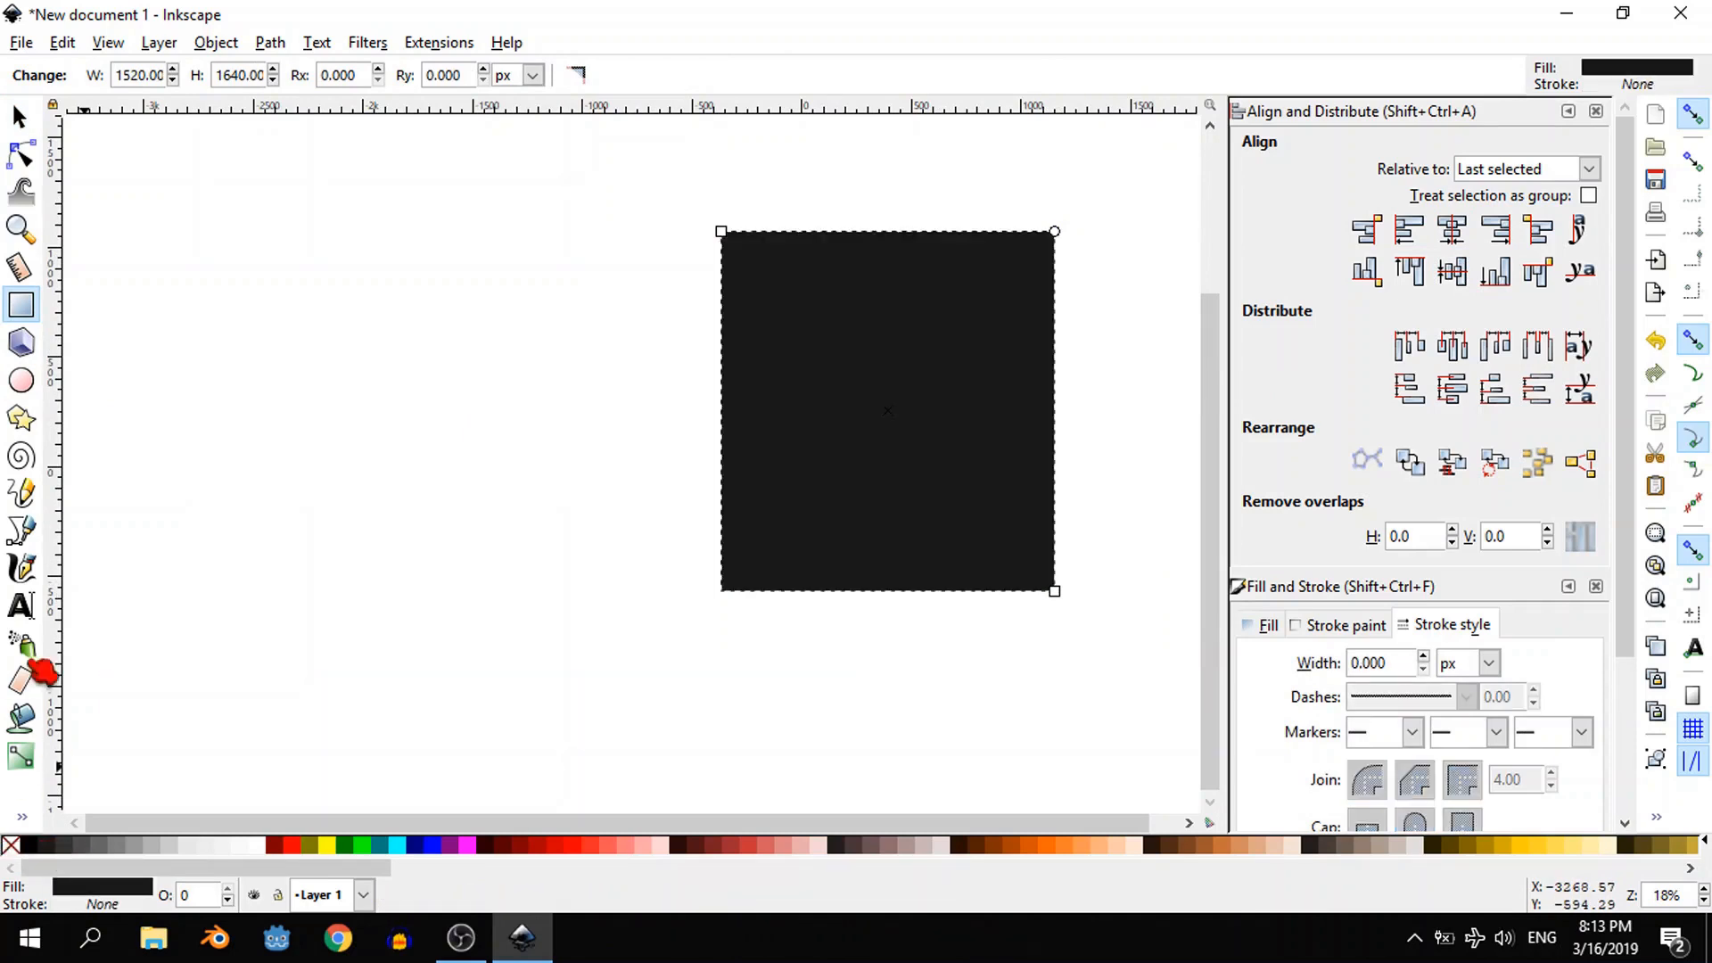
click(21, 117)
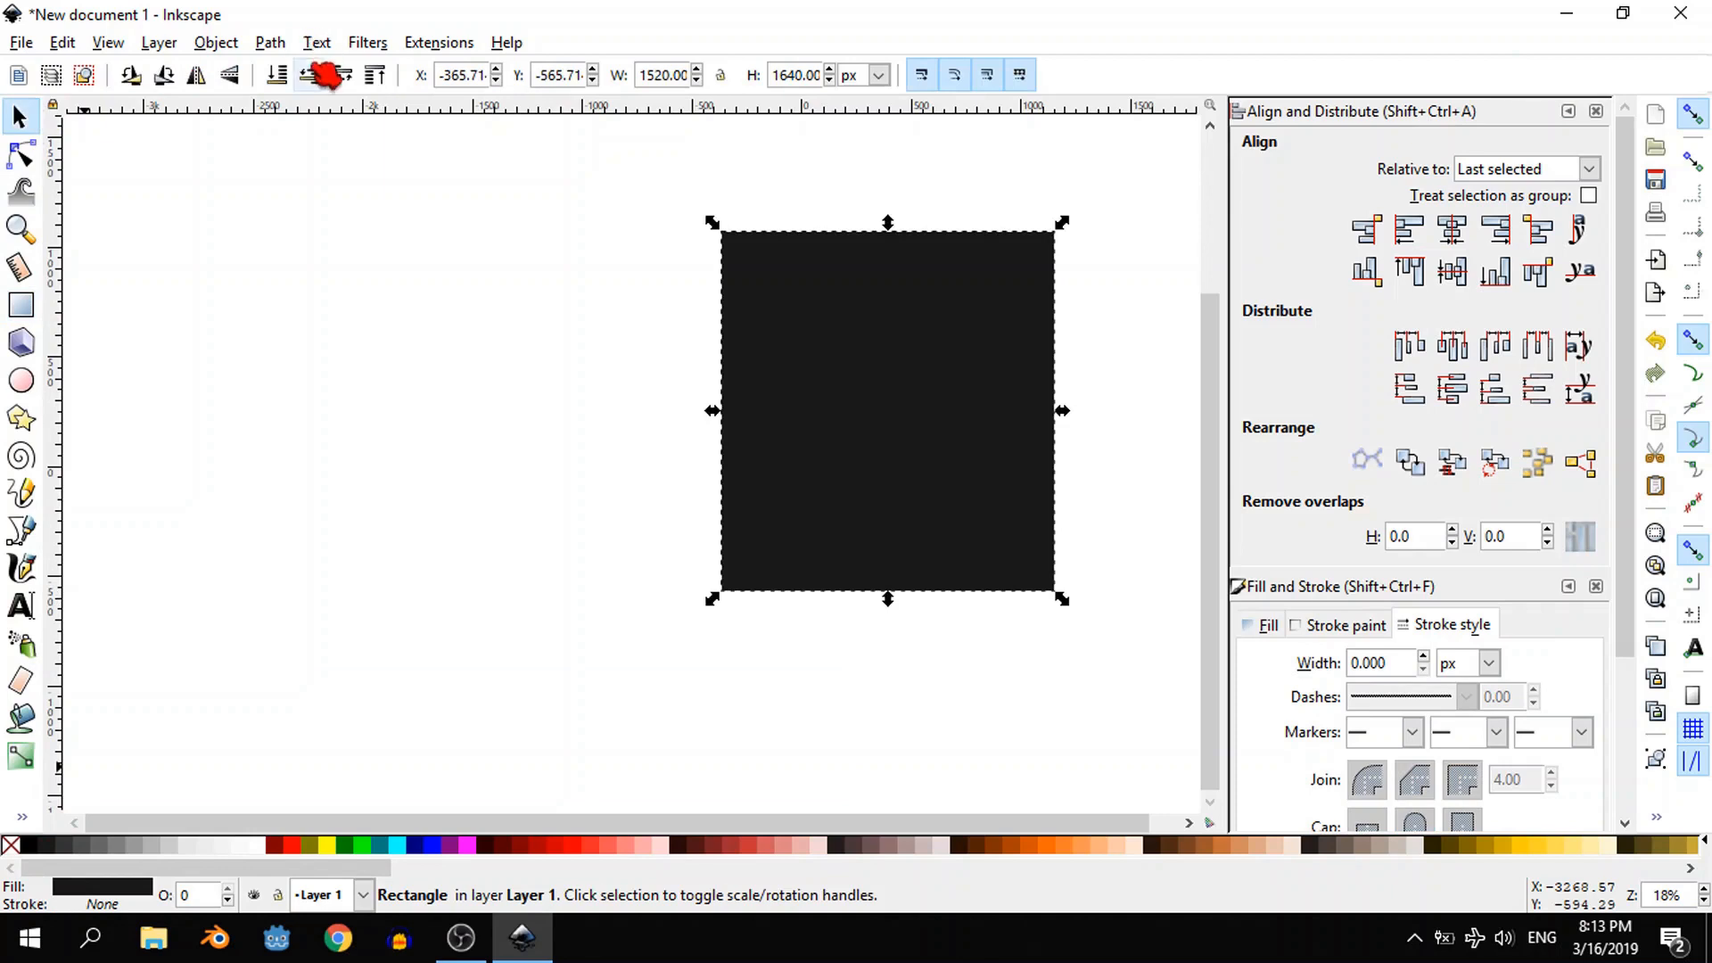
click(278, 76)
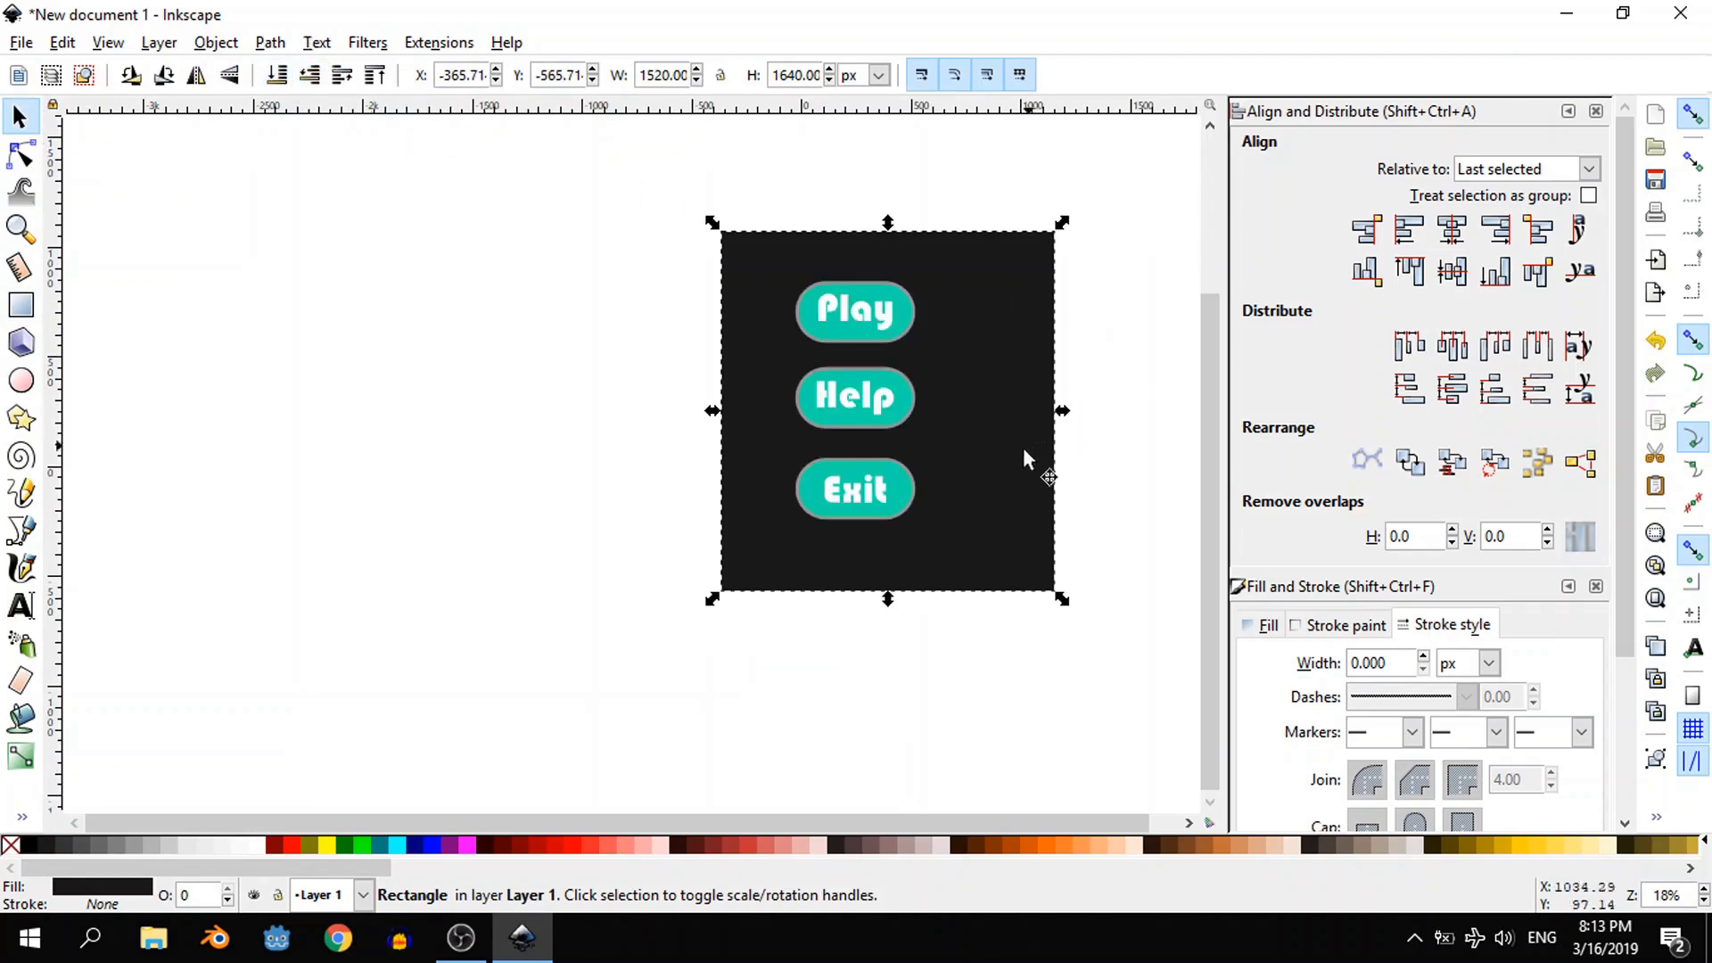
- Reposition the dark background and narrow it to about 1126 px wide so it frames the button column evenly
drag(1024, 449, 987, 410)
drag(697, 406, 740, 407)
click(622, 390)
- Duplicate the background together with all three labelled buttons and place the copy to the left of the original
drag(718, 174, 1081, 688)
key(ctrl+d)
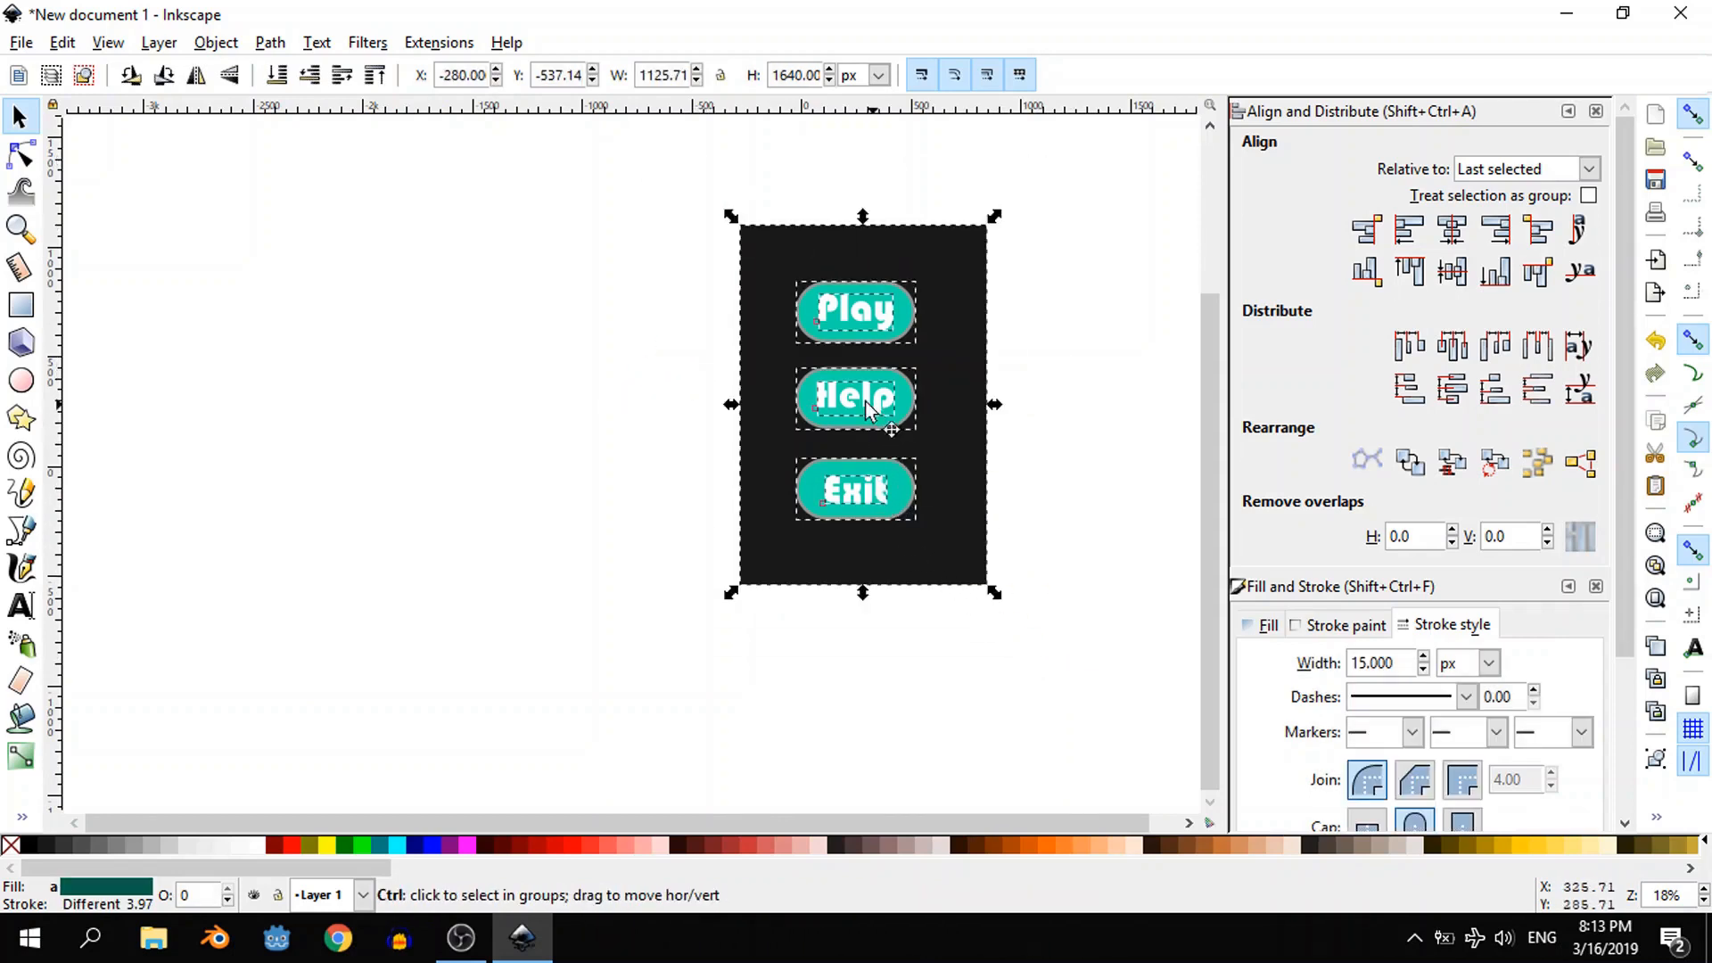
drag(868, 411, 544, 410)
click(740, 715)
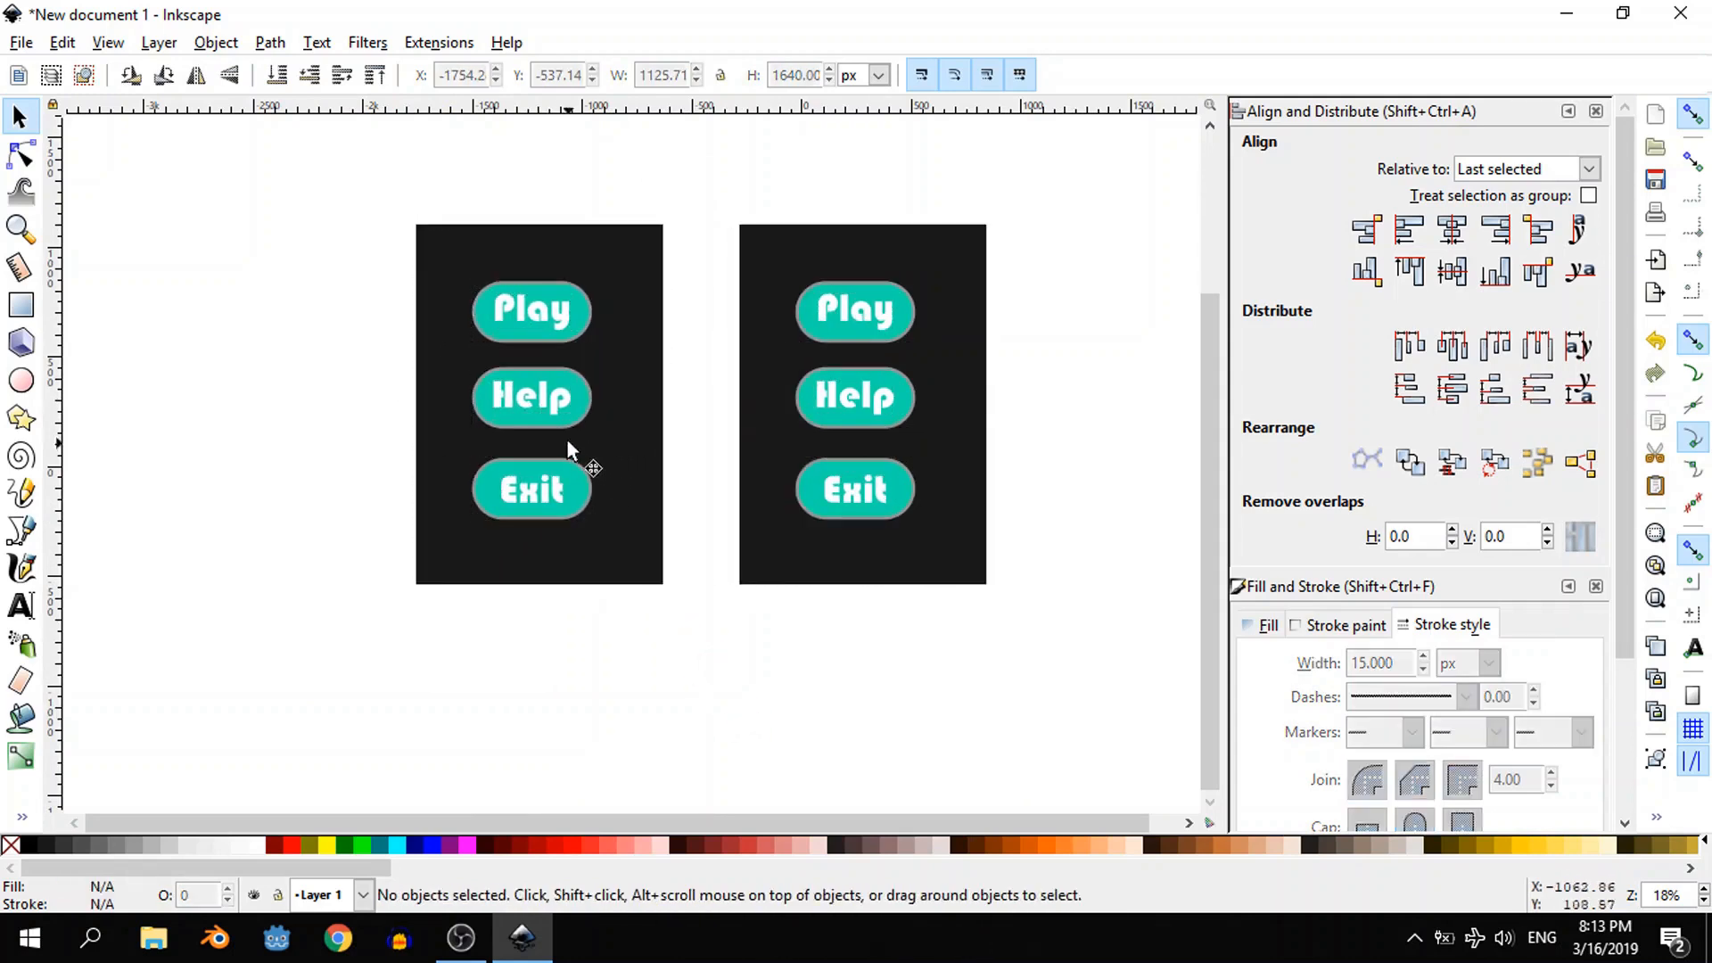
- Fill the copied menu's "Play" button shape with the yellow palette colour #FFCC00
click(580, 317)
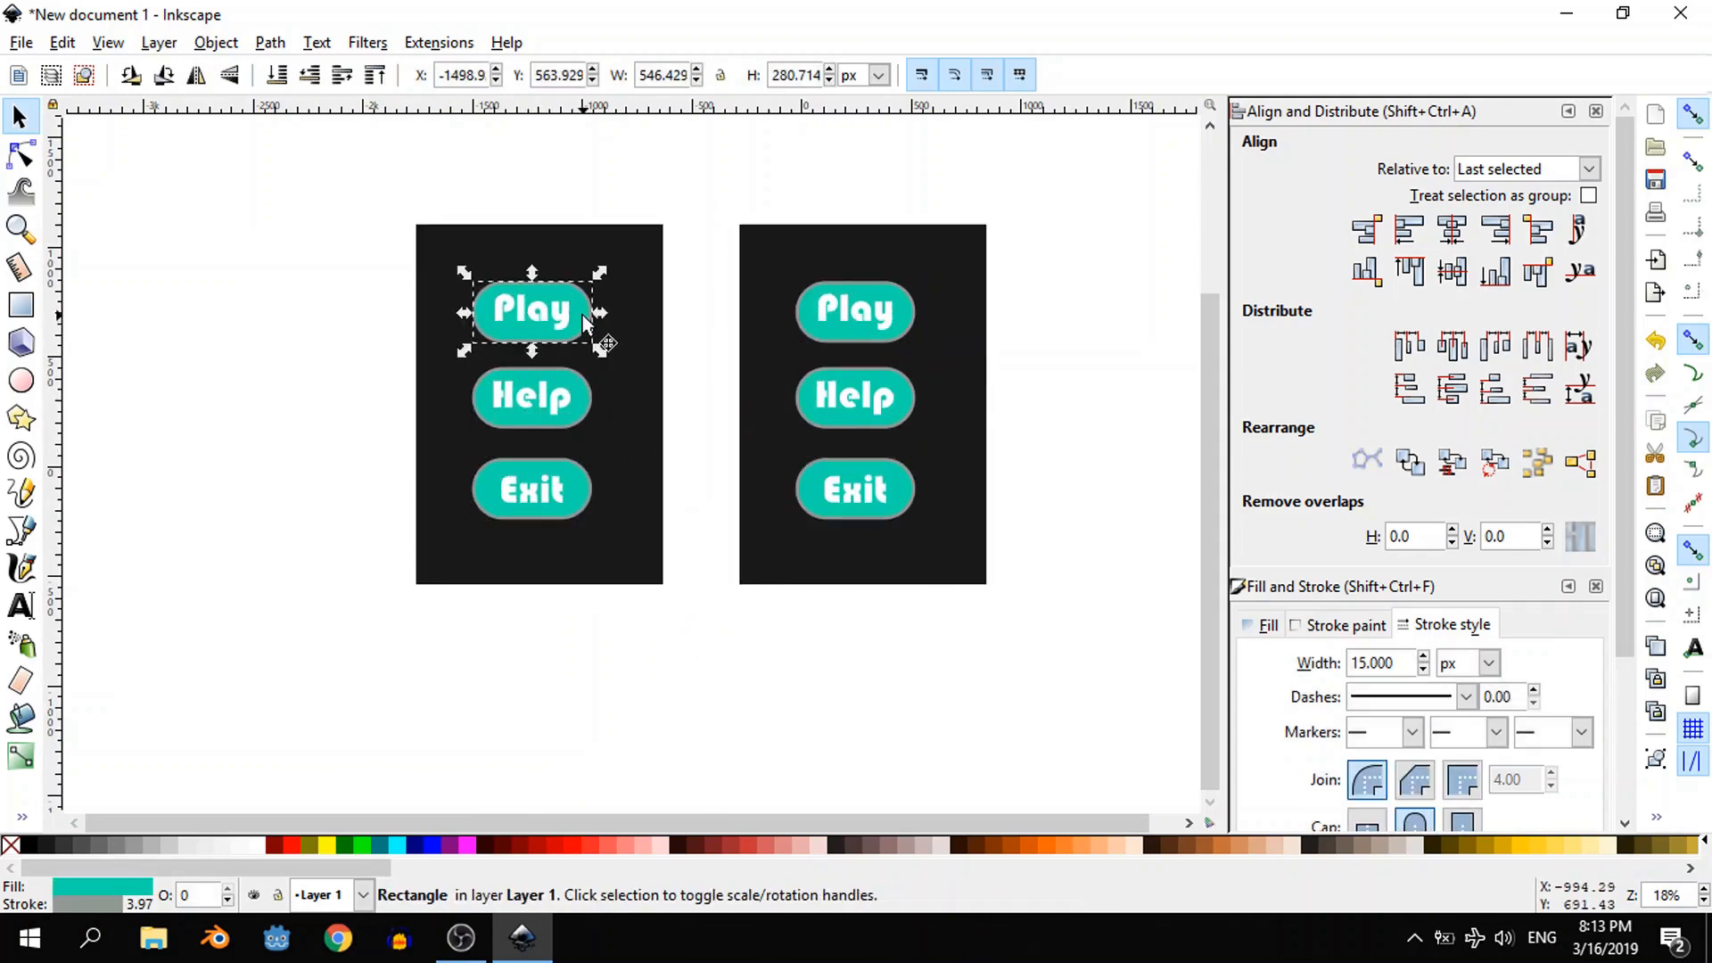
click(1596, 112)
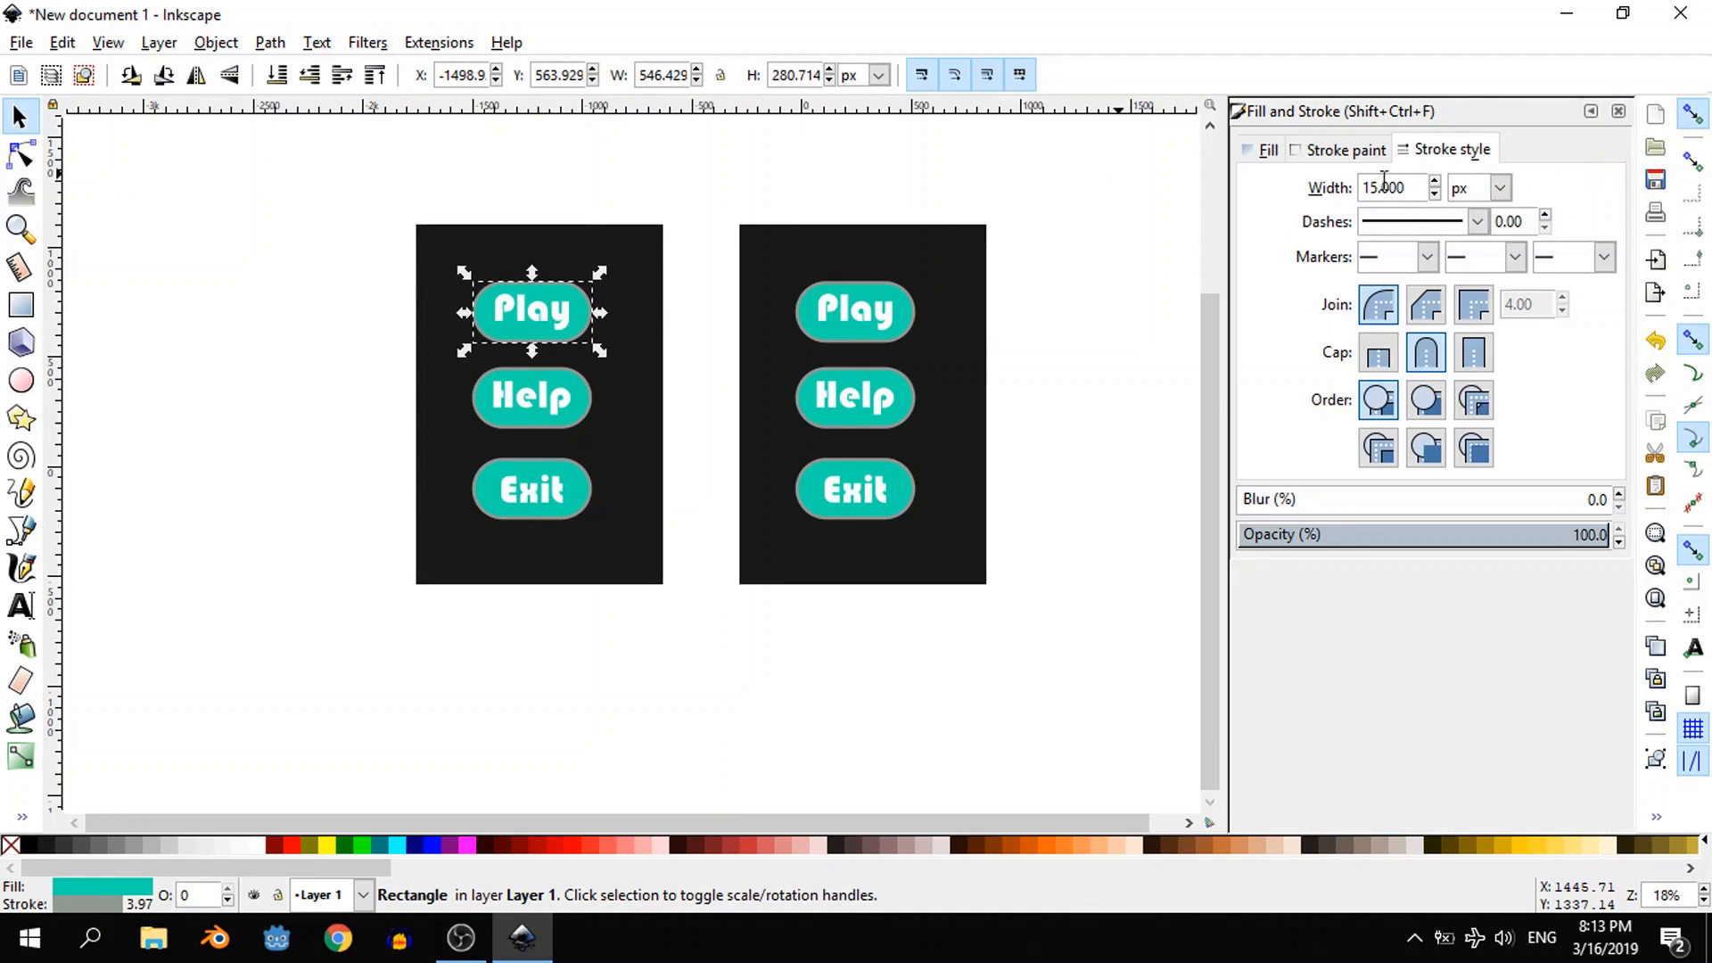
click(1274, 150)
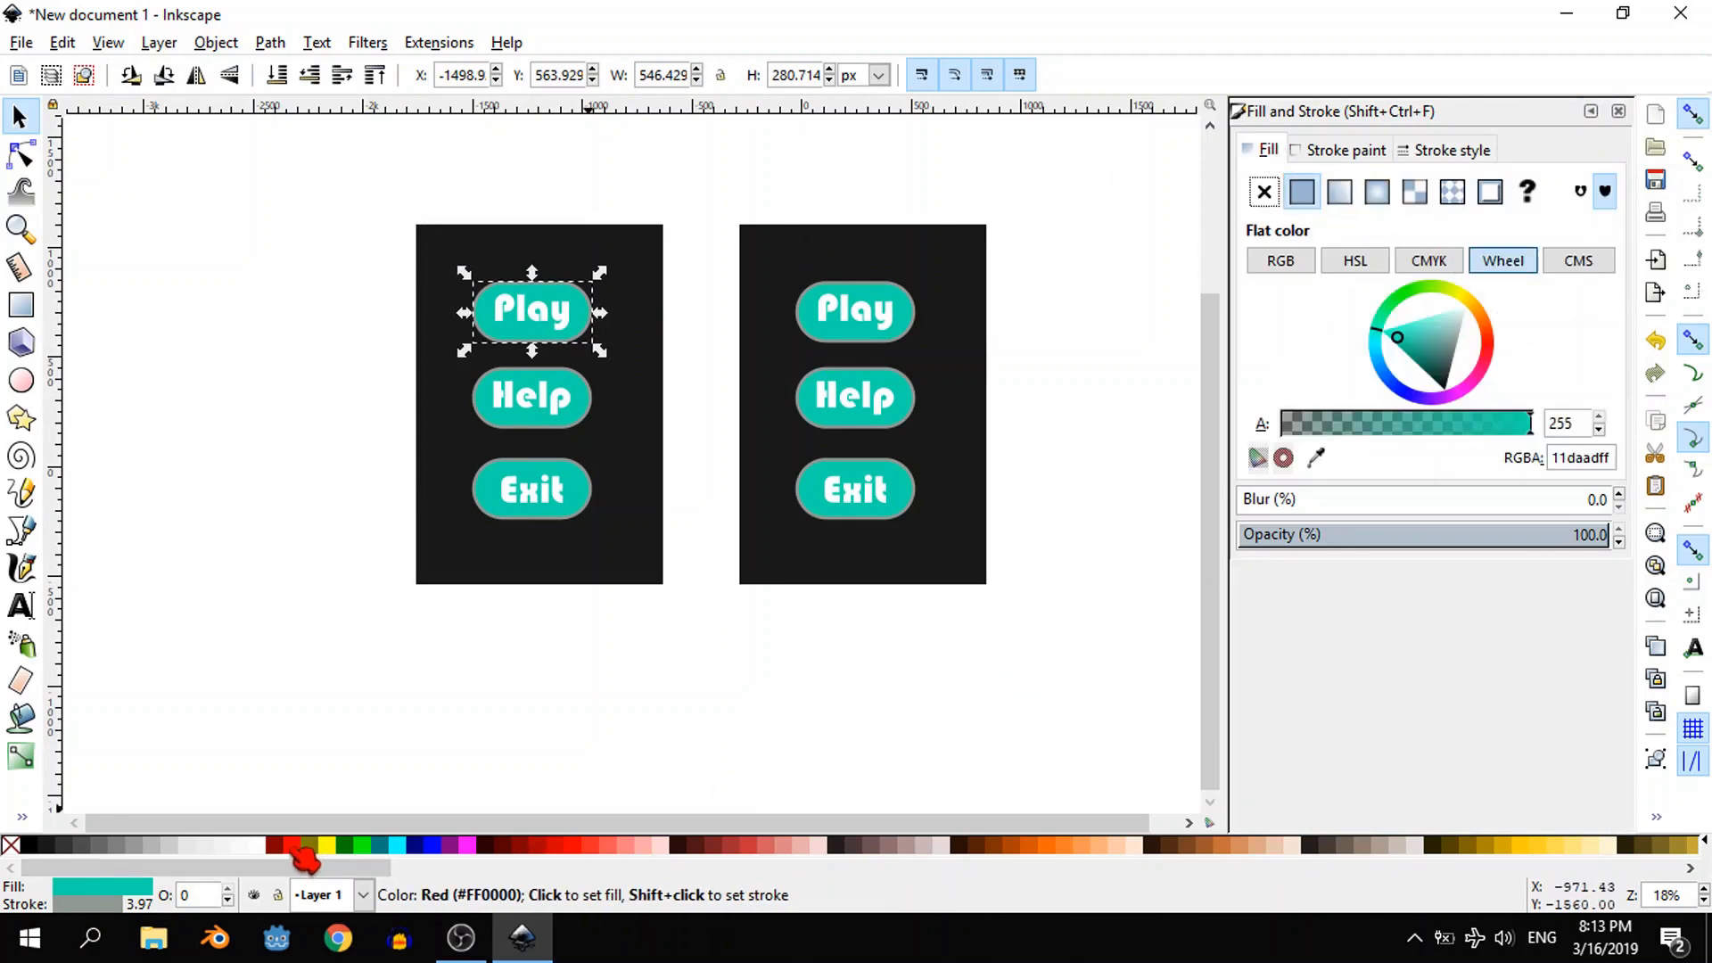
click(1515, 847)
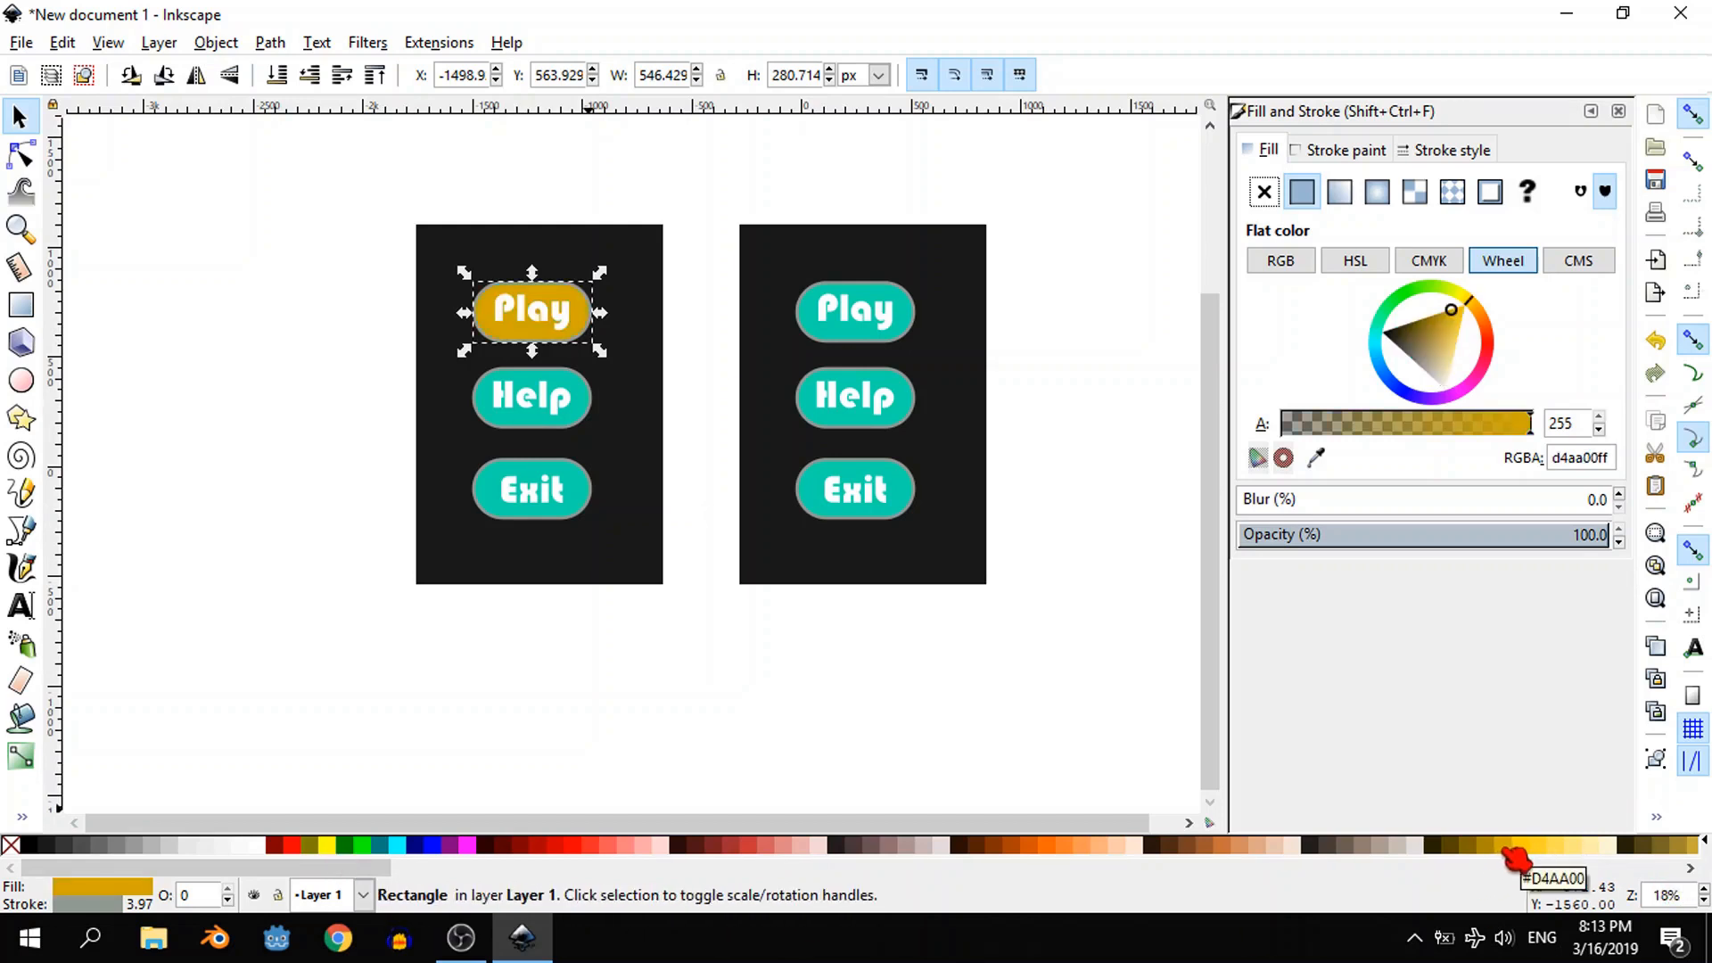
click(1531, 847)
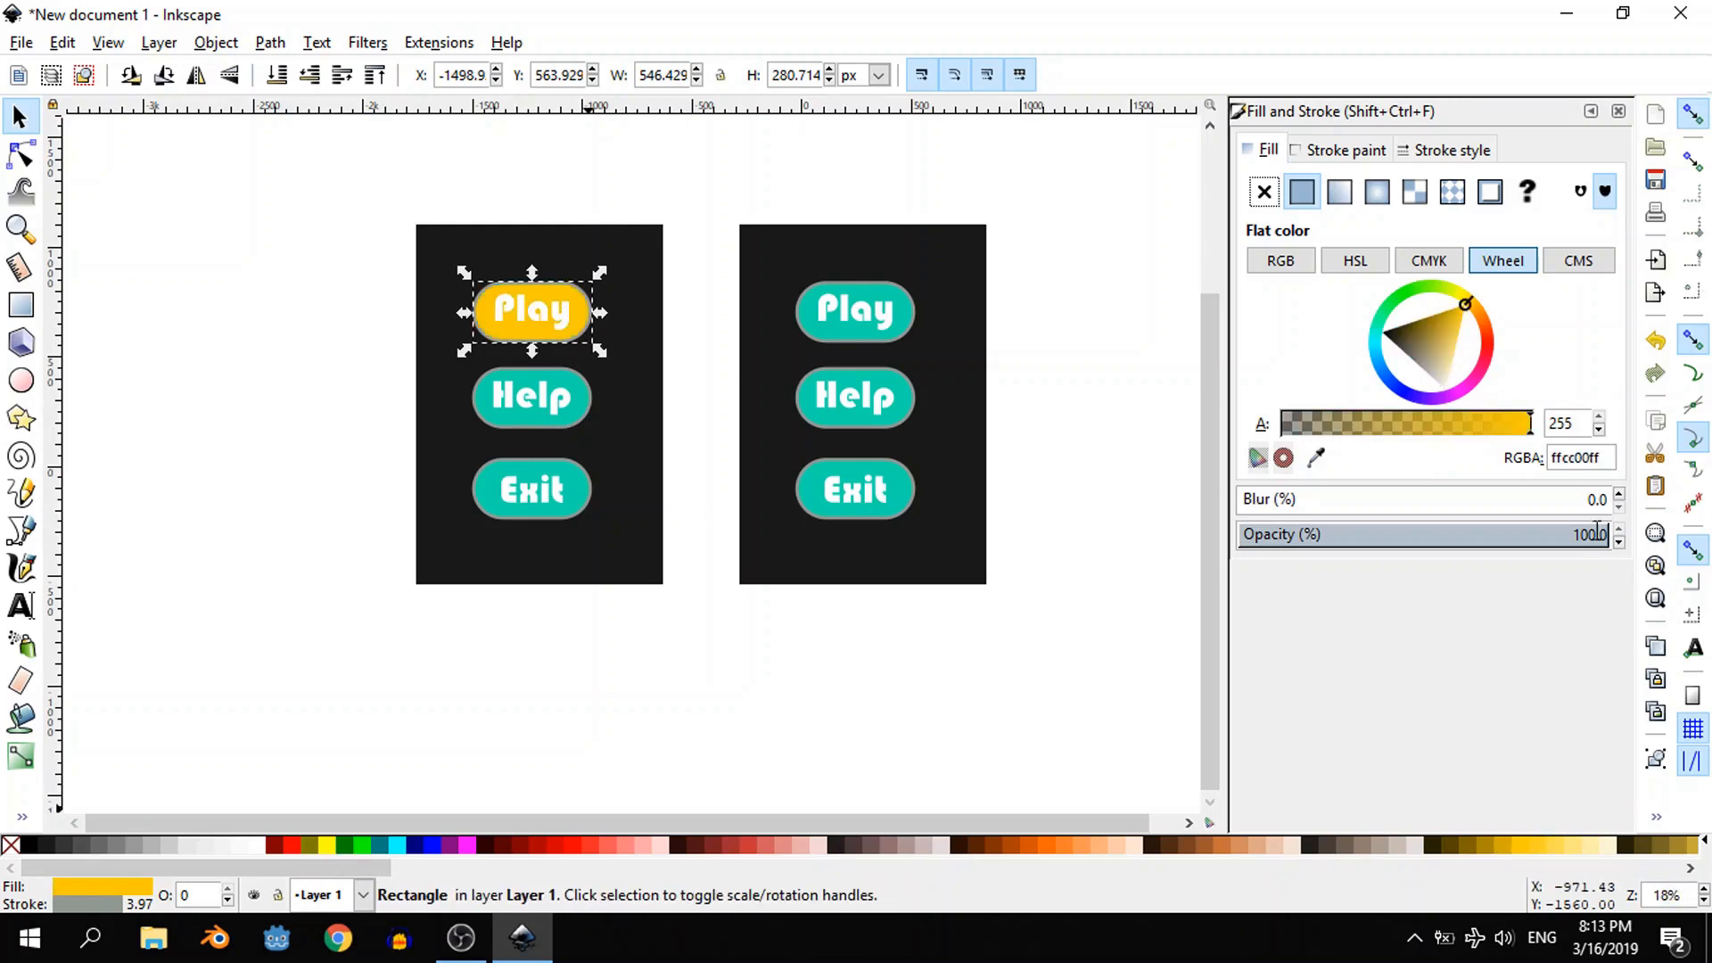
- Set the outline of the yellow "Play" button to red #FF2A2A, keeping its yellow fill
click(1357, 153)
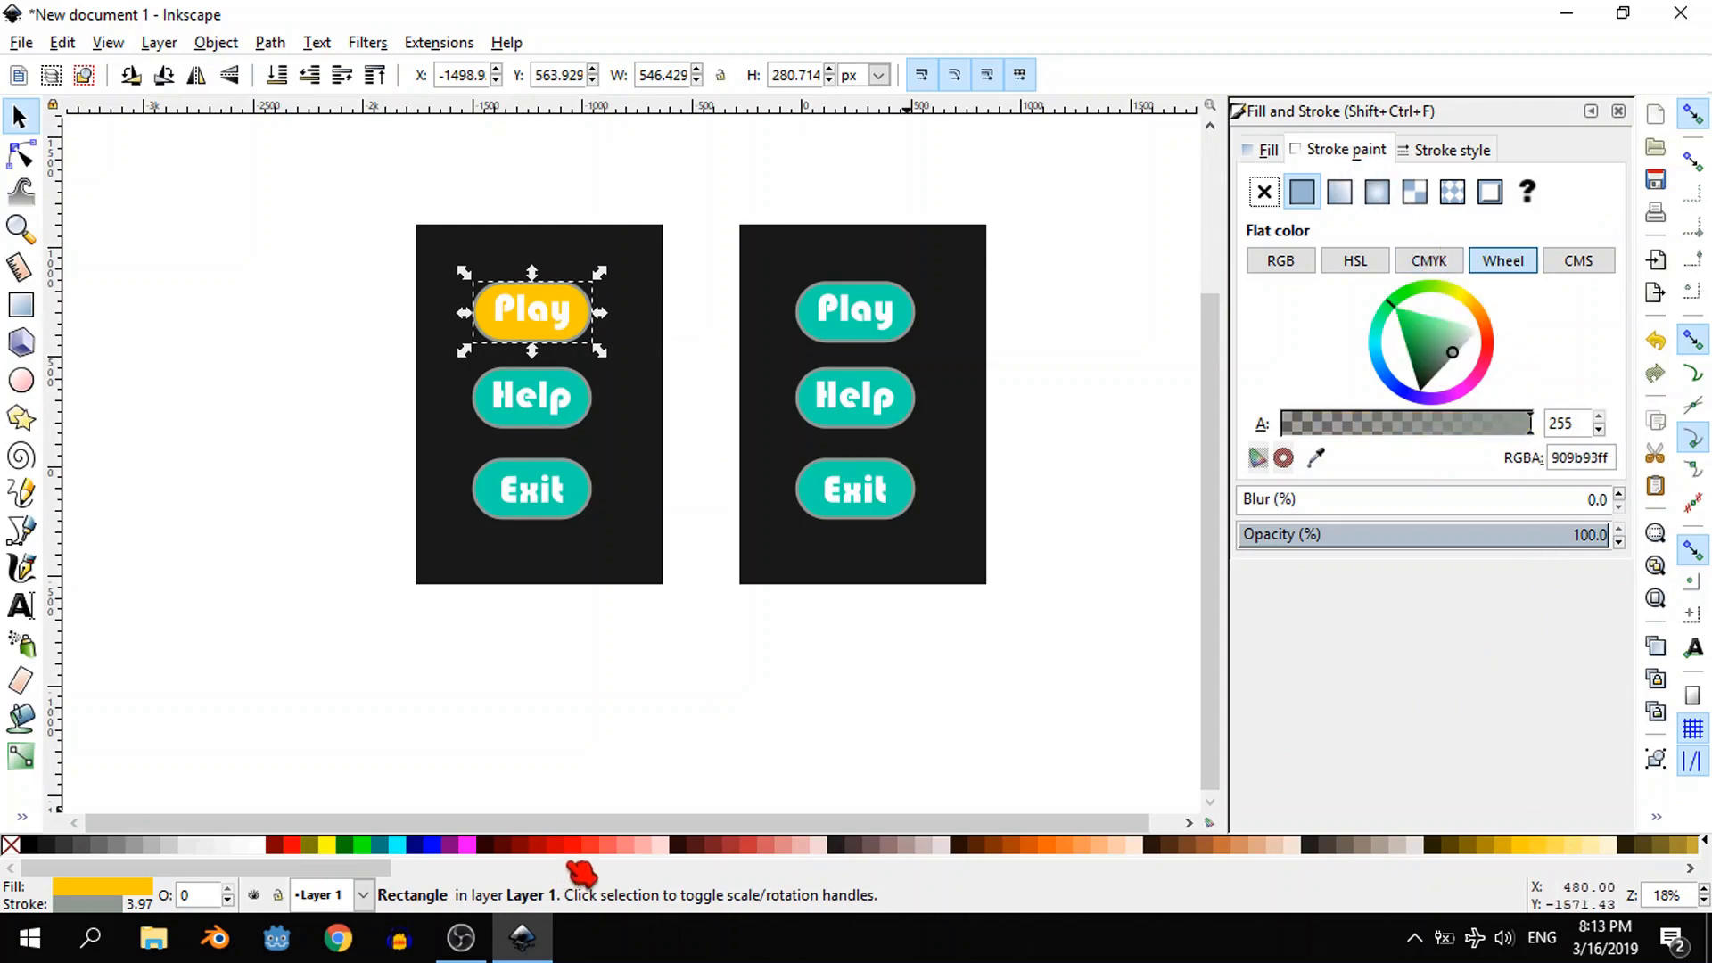
click(598, 847)
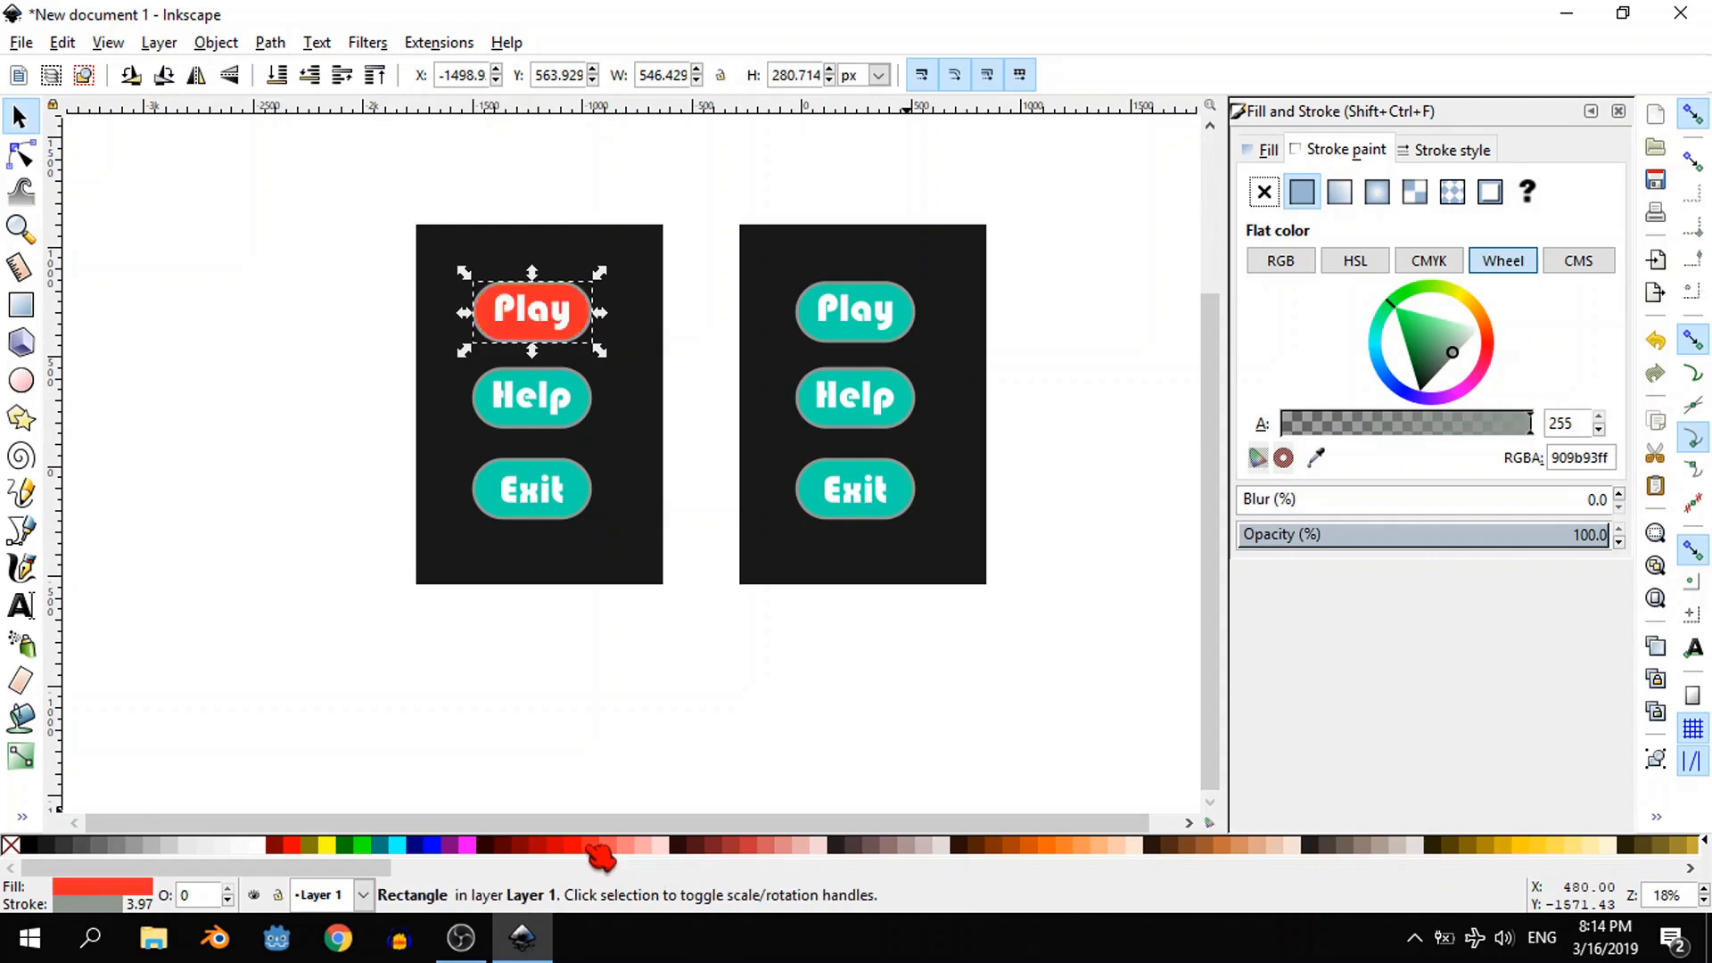
key(ctrl+z)
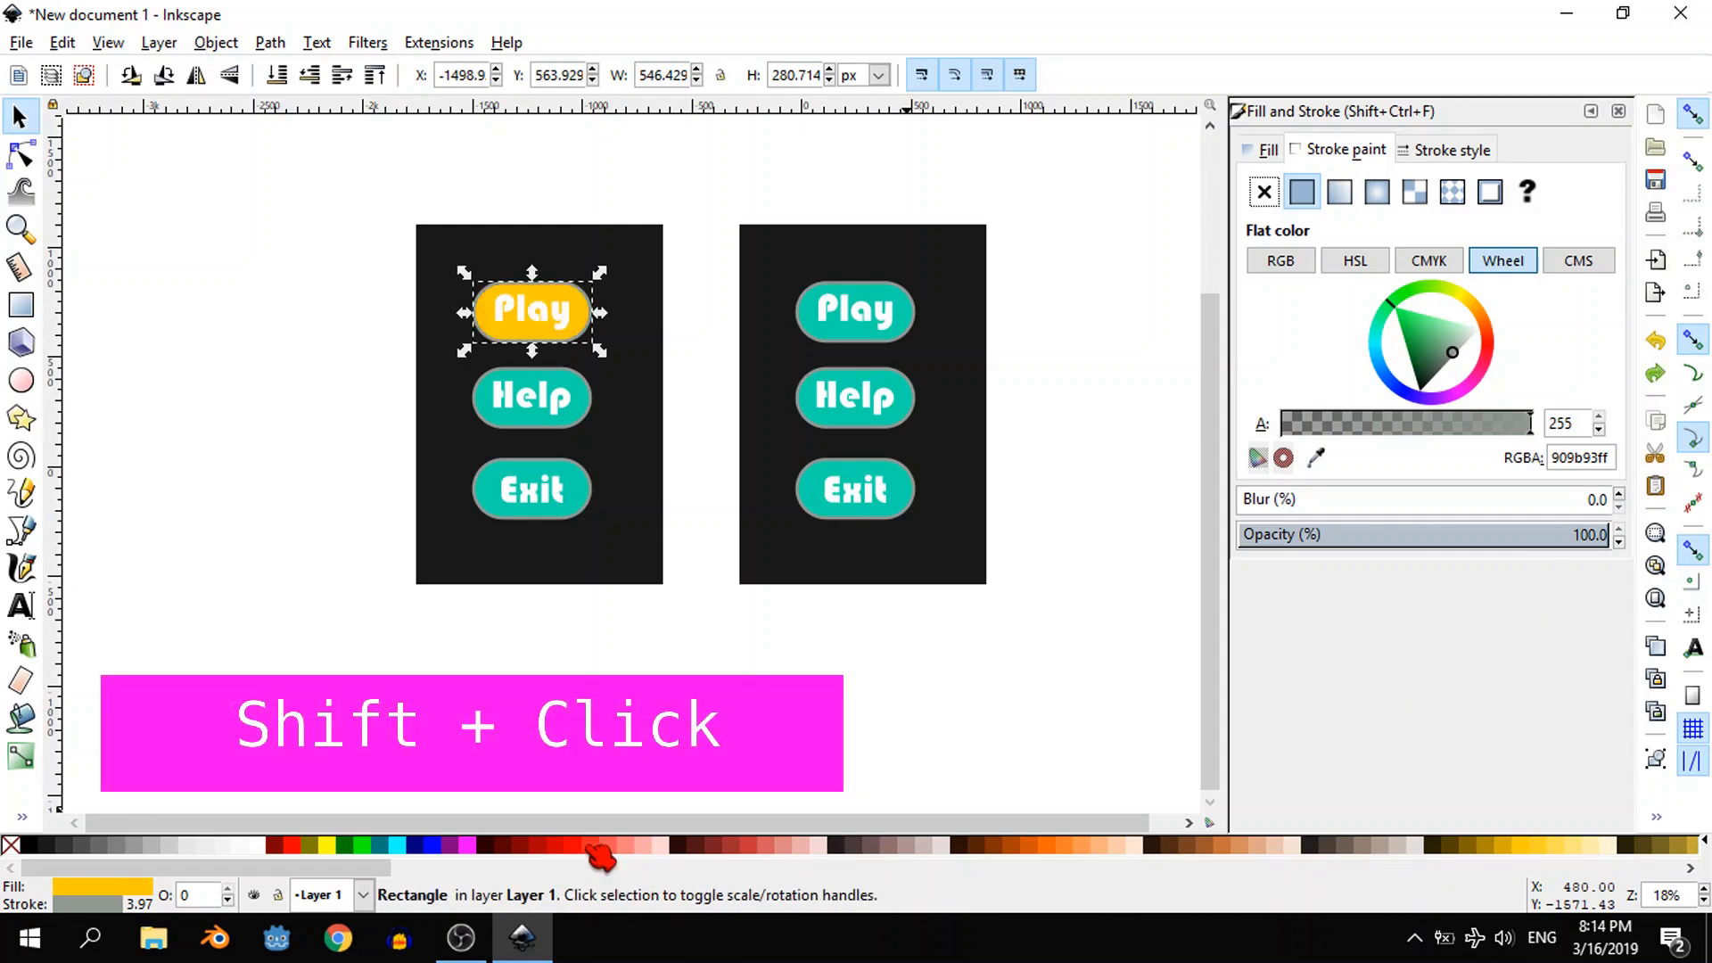
shift+click(597, 848)
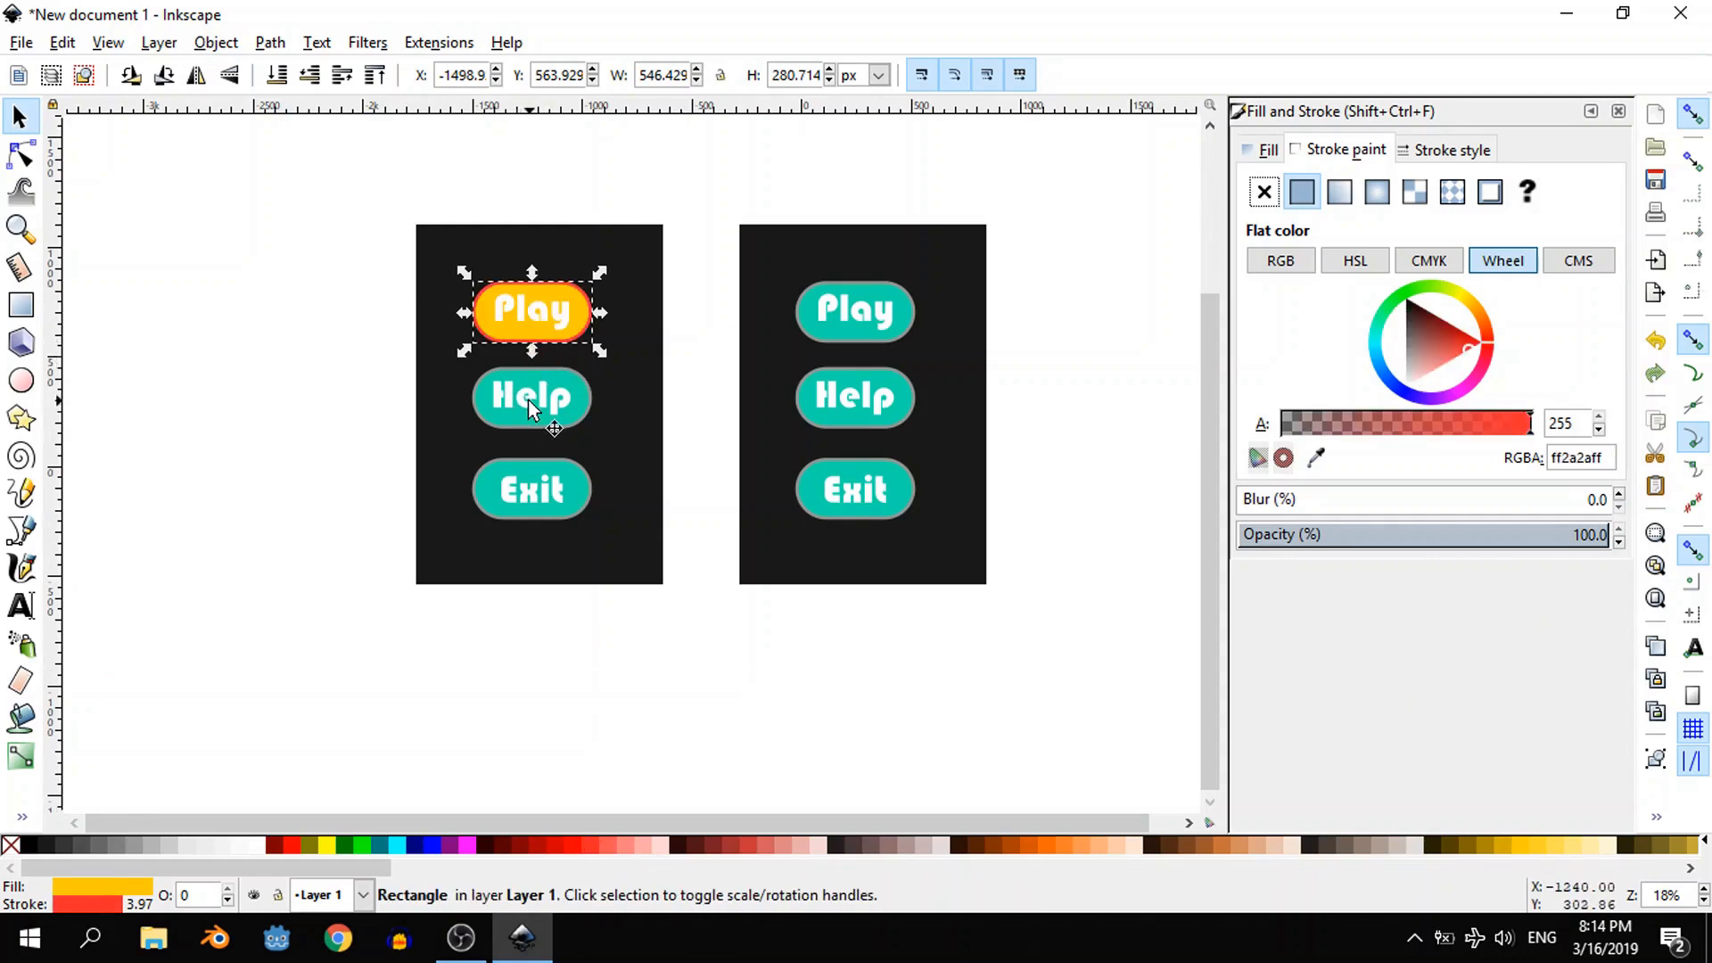
- Recolour the copied menu's "Help" button with a #FFCC00 yellow fill and a #FF2A2A red outline
click(553, 388)
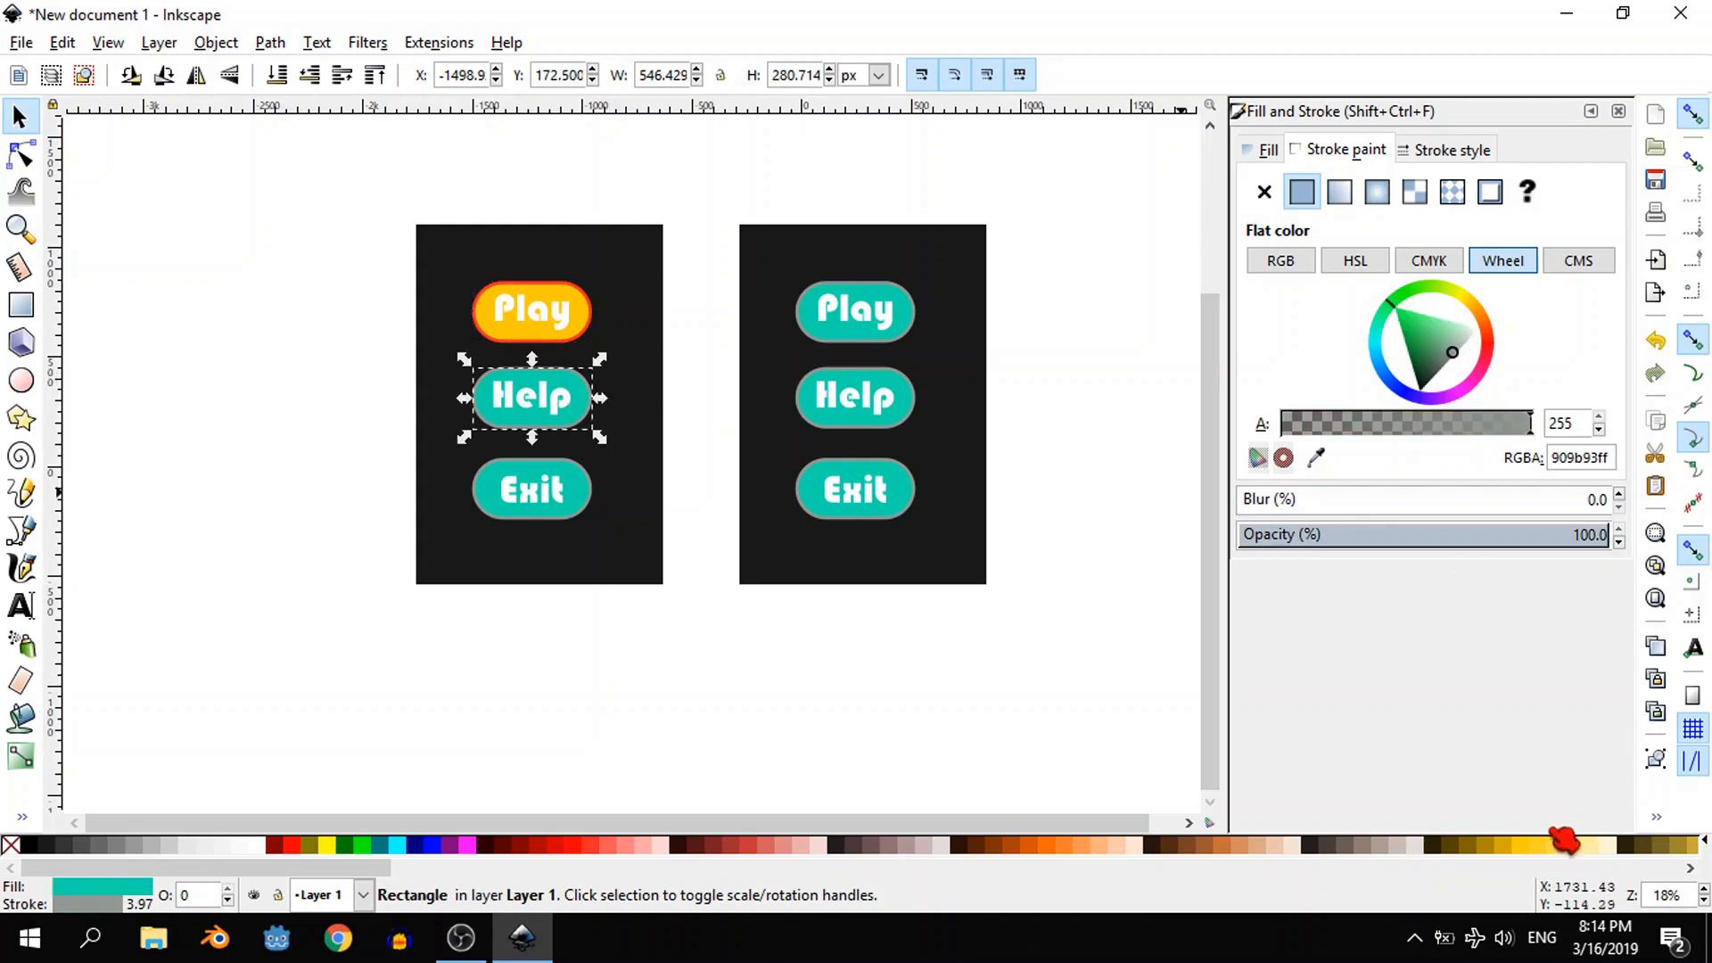
click(1531, 846)
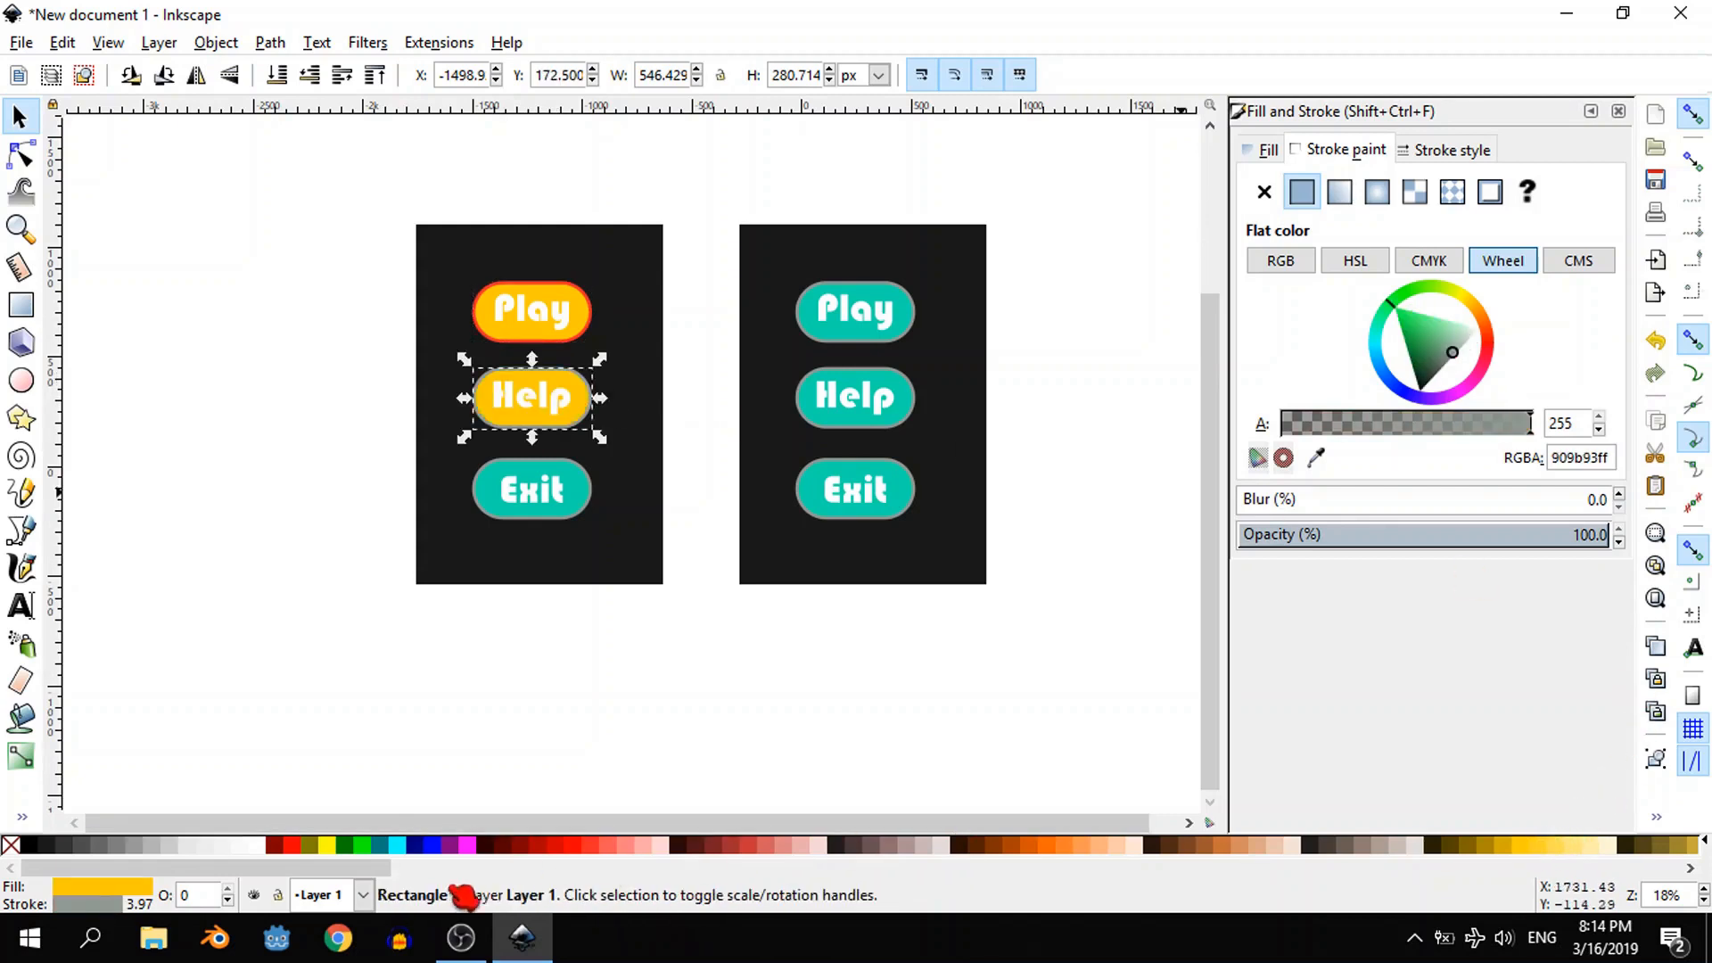
shift+click(596, 847)
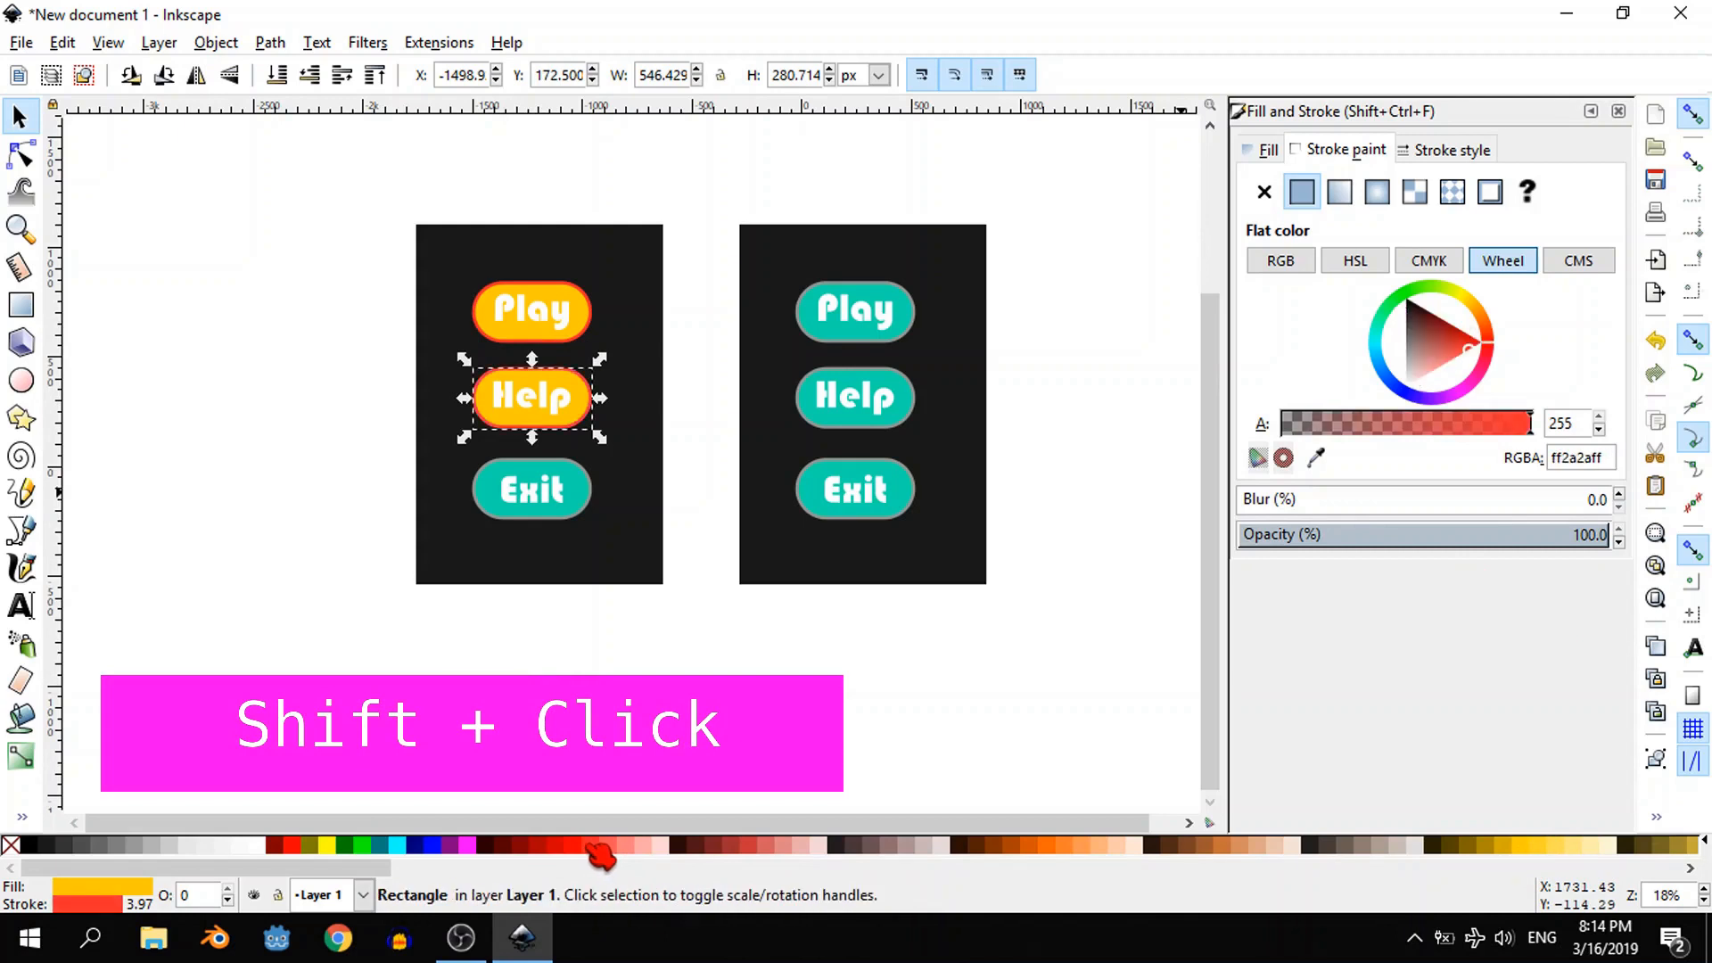
- Recolour the copied menu's "Exit" button with a #FFCC00 yellow fill and #FF2A2A red outline, and close the fill and stroke settings
click(575, 512)
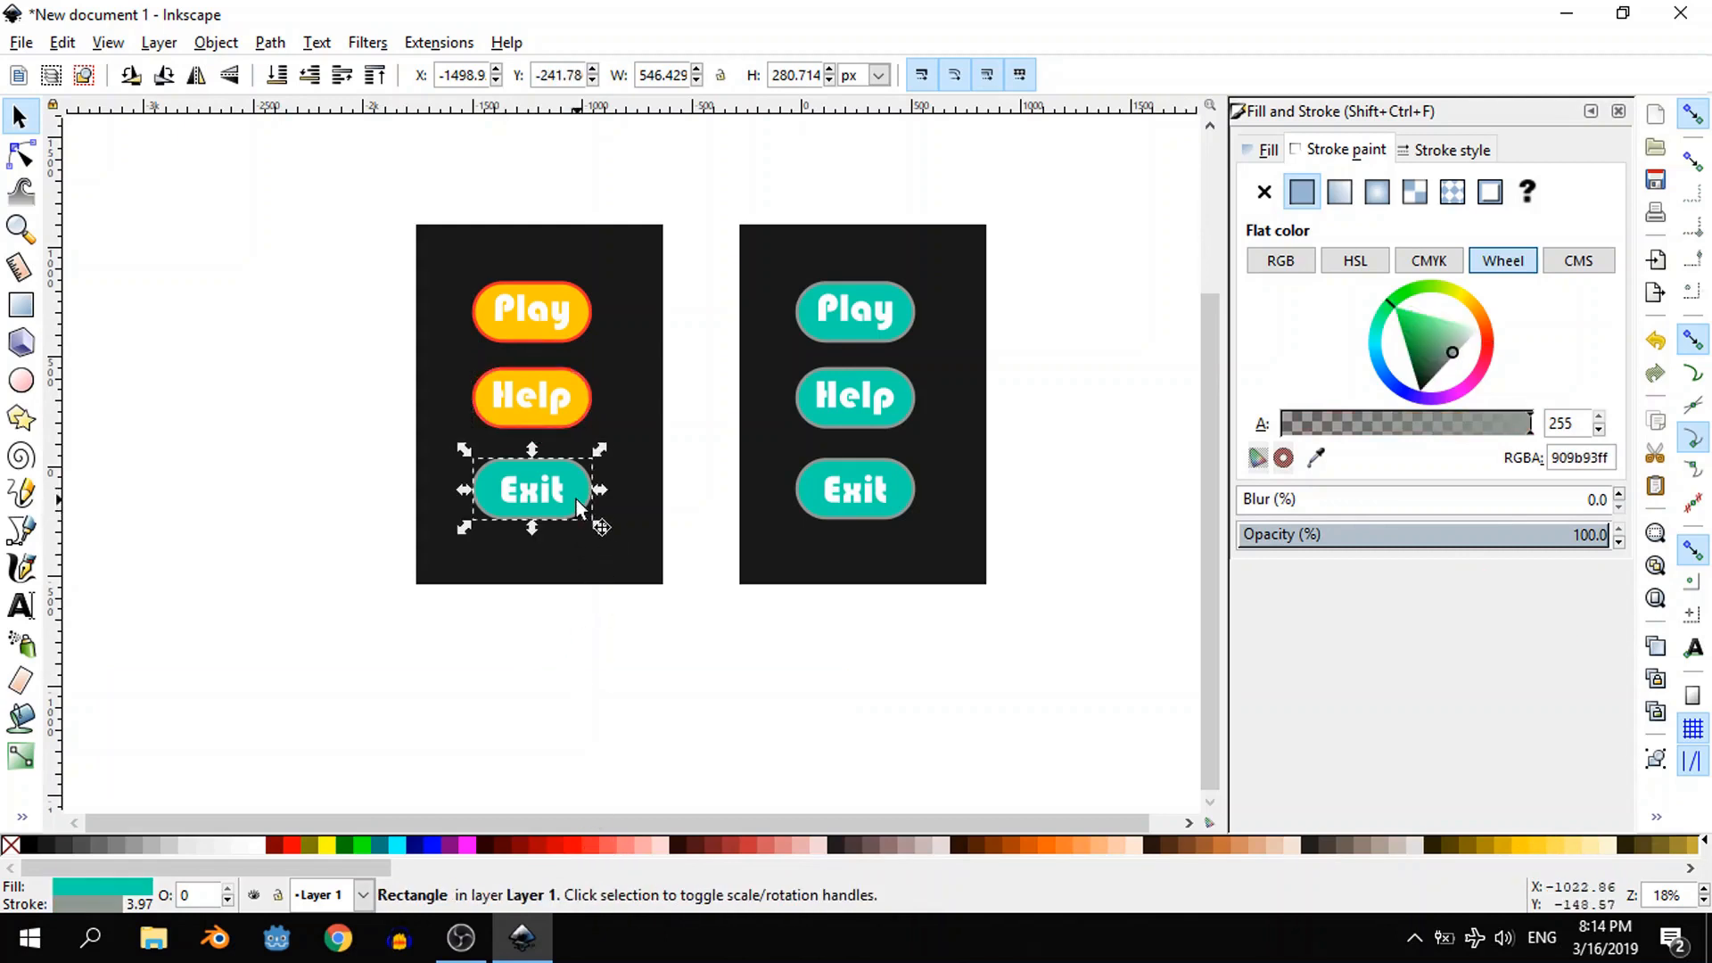
click(1534, 852)
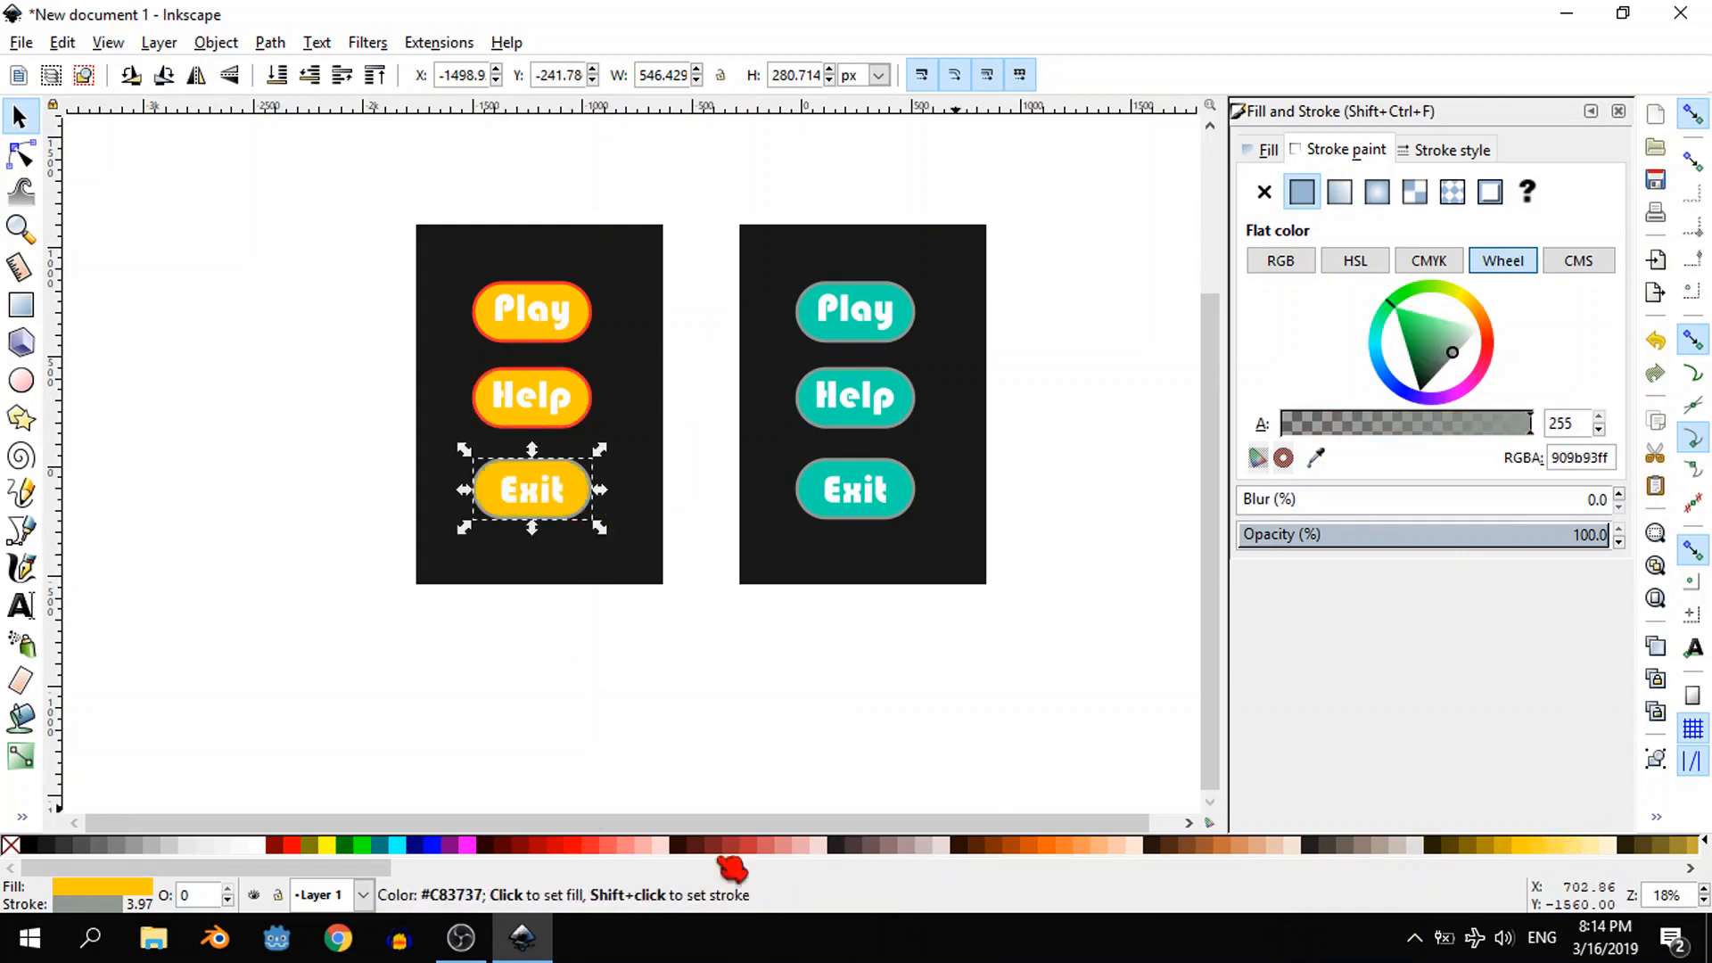
shift+click(606, 852)
click(1619, 111)
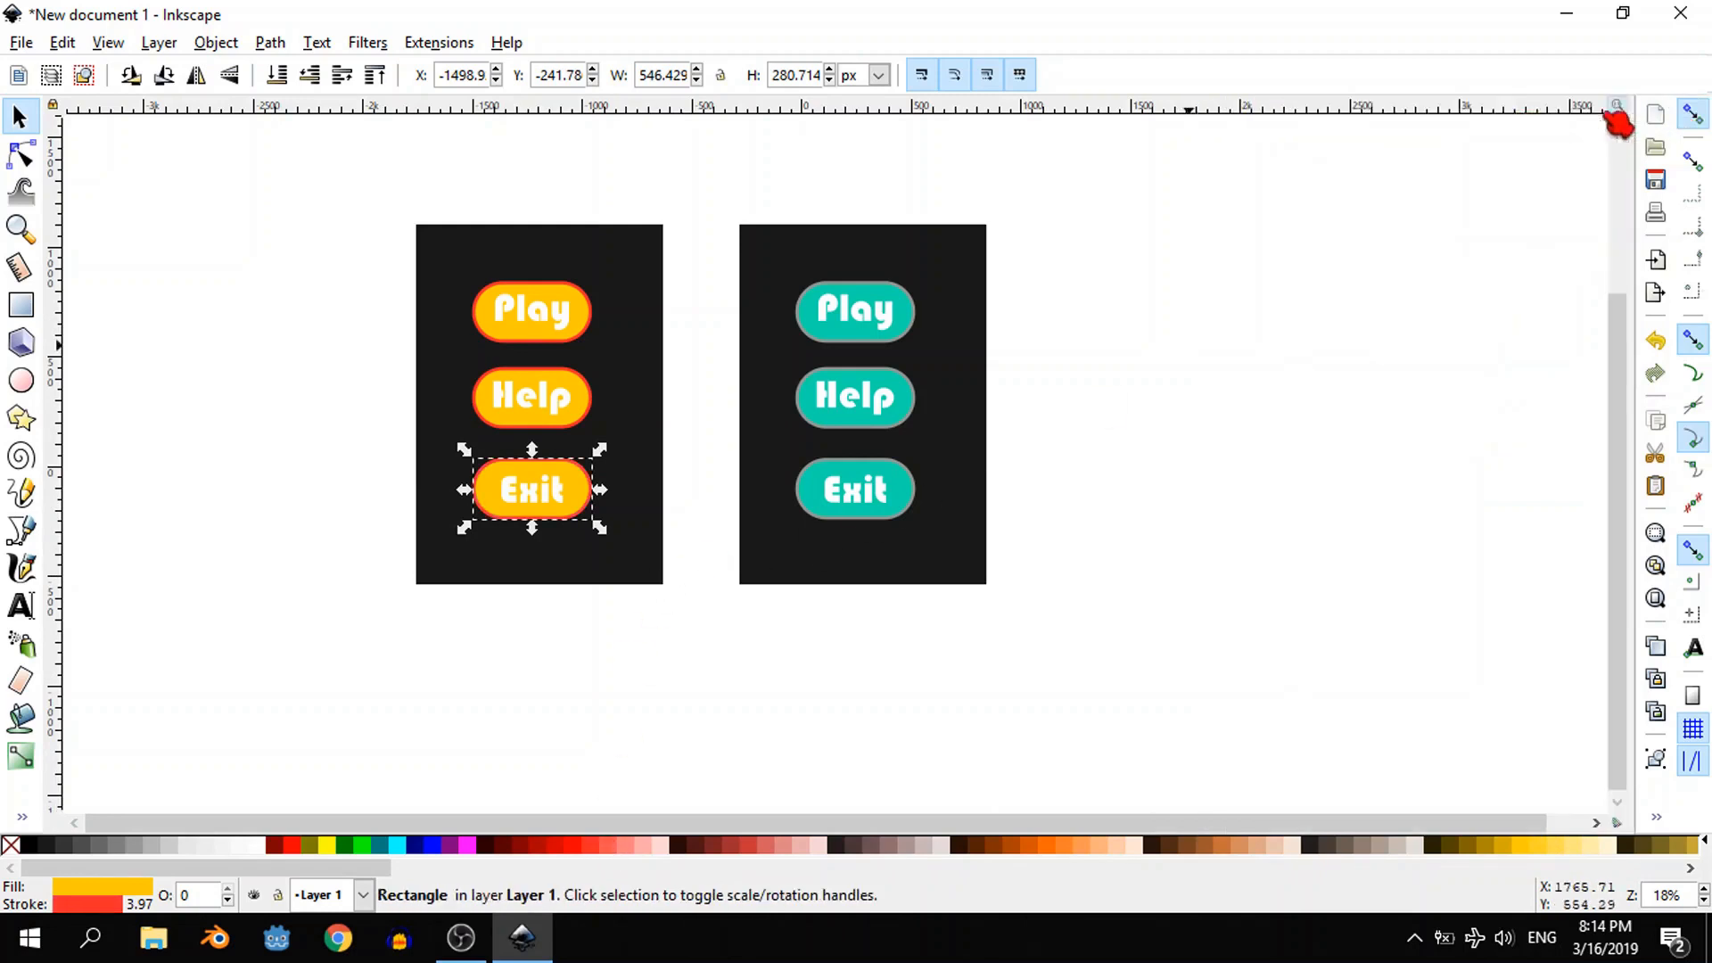
scroll(1121, 421, up, 1)
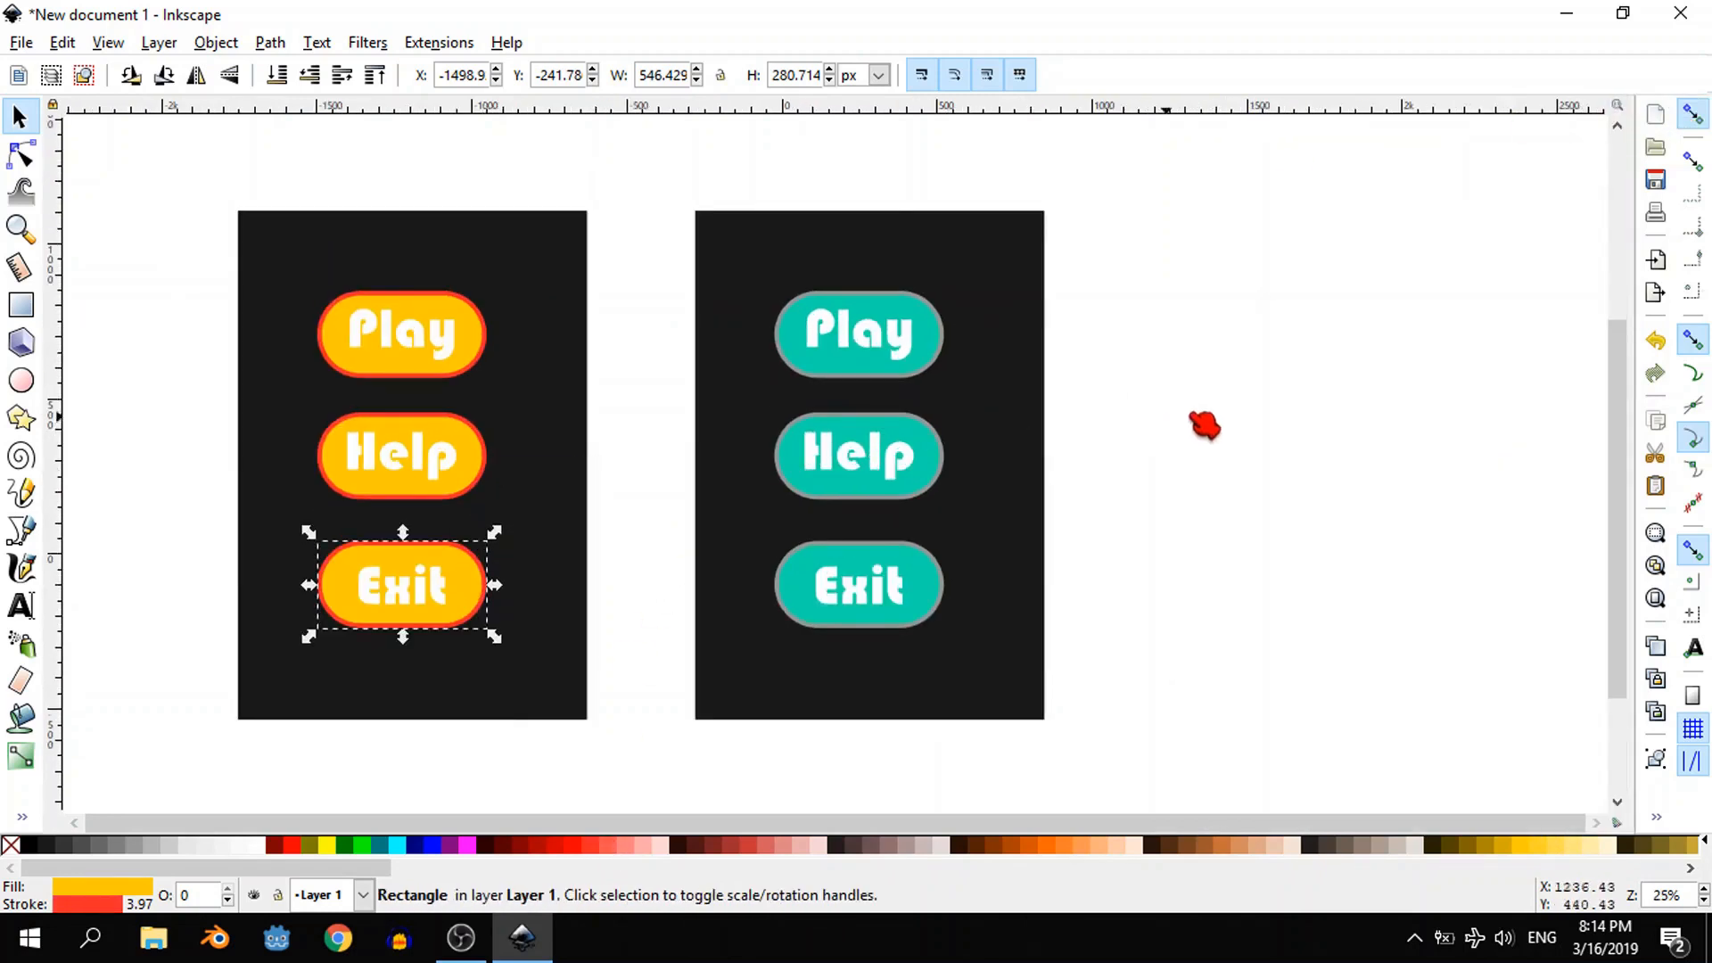